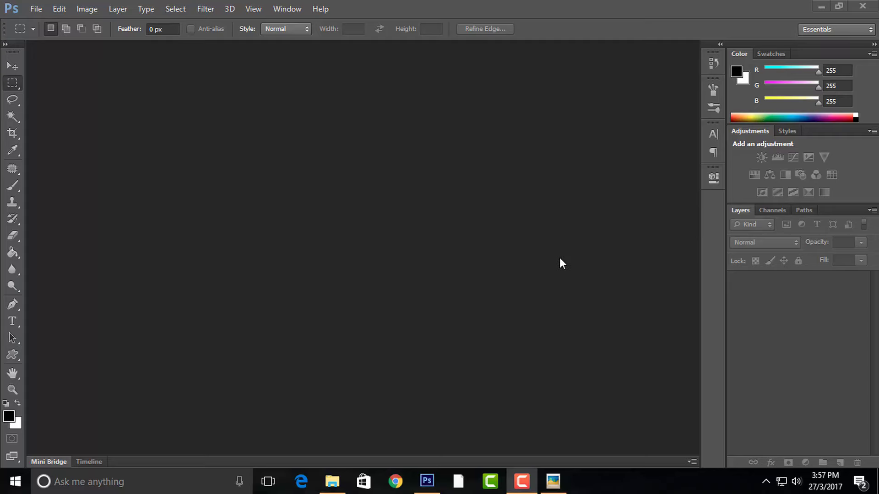
- View the finished example selfie, close its preview, and bring up Firefox
left_click(554, 482)
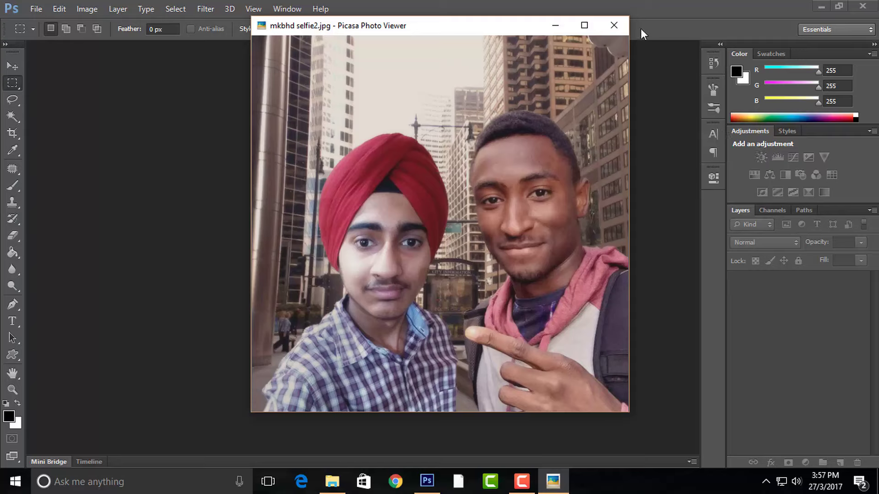
left_click(606, 21)
left_click(606, 21)
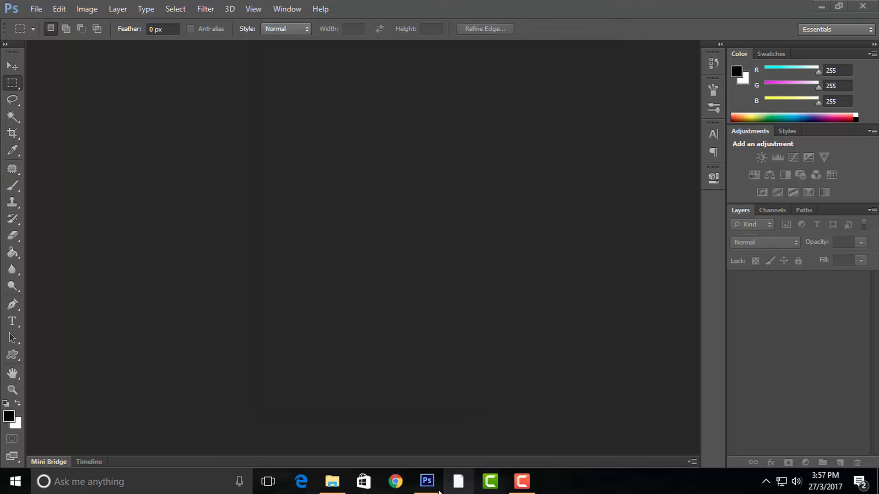
right_click(460, 481)
left_click(445, 202)
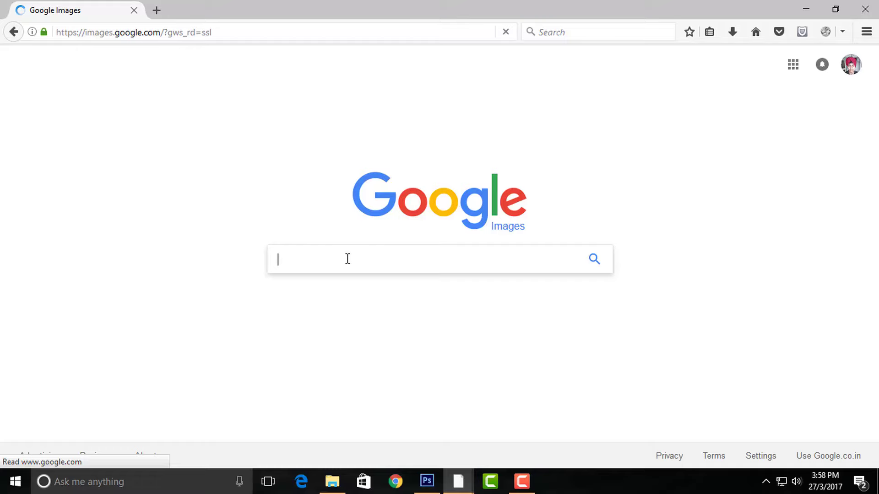
- Search Google Images for celebrity selfies, refining the query to Bollywood celebrities
type("selfie ")
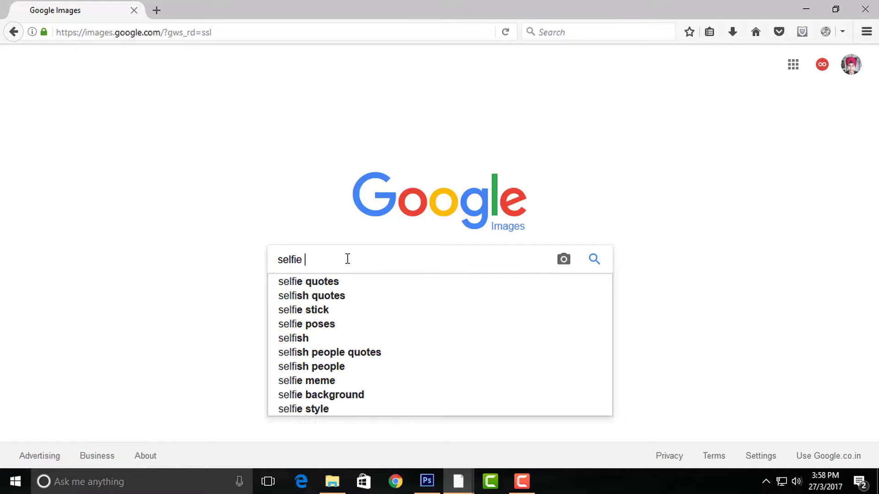
type("with ")
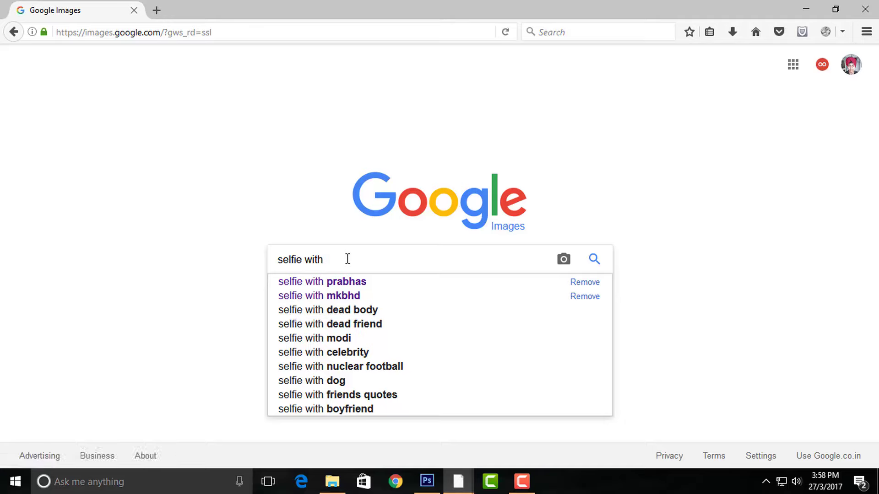
type("celeb")
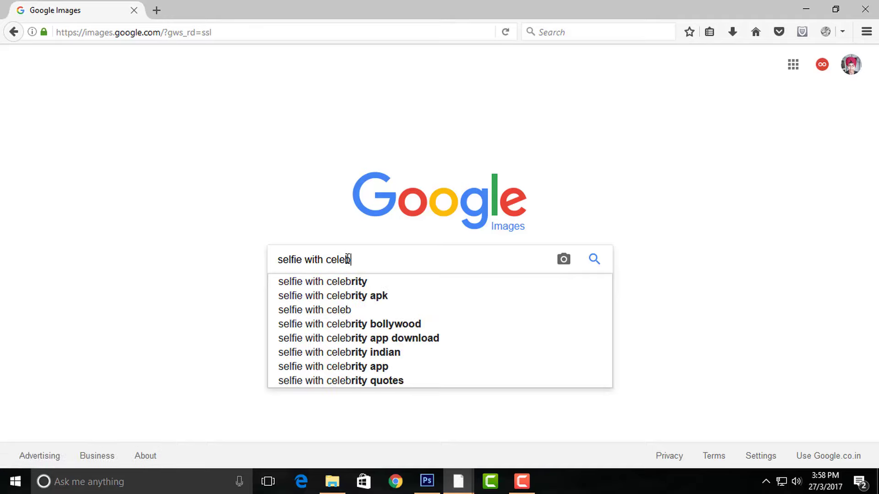
key("Down")
key("Return")
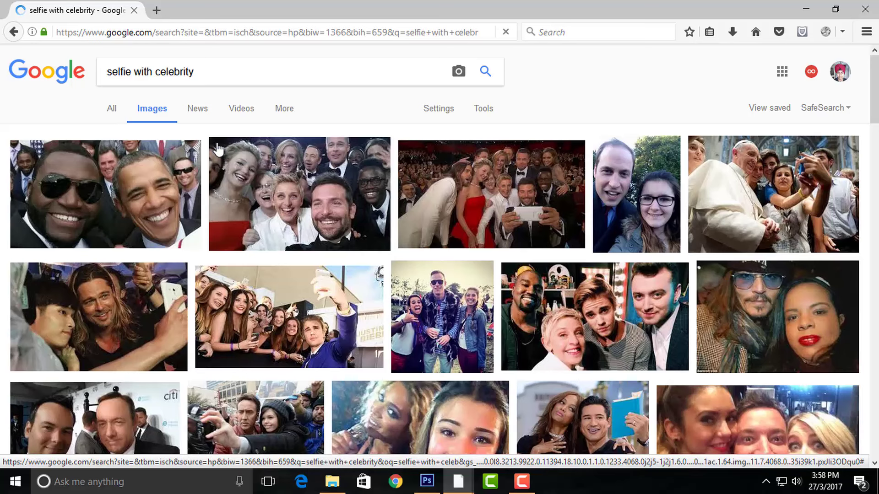
left_click(158, 78)
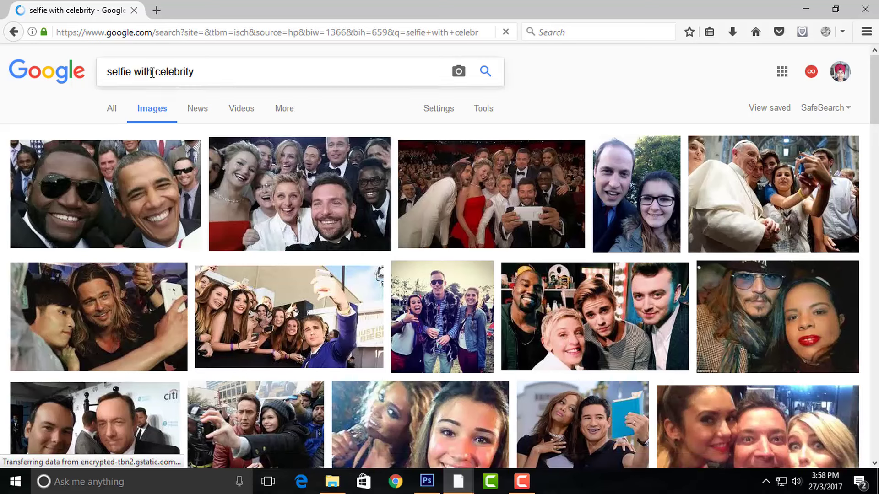
type("bo ")
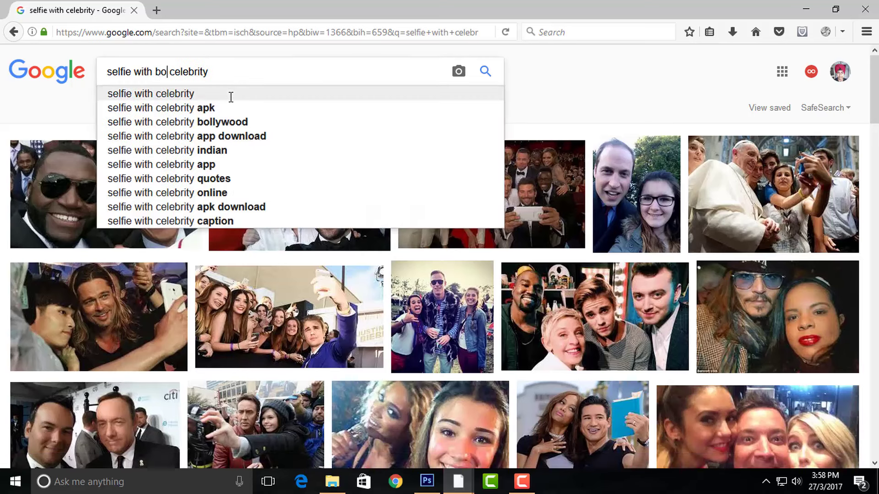
type("llywood")
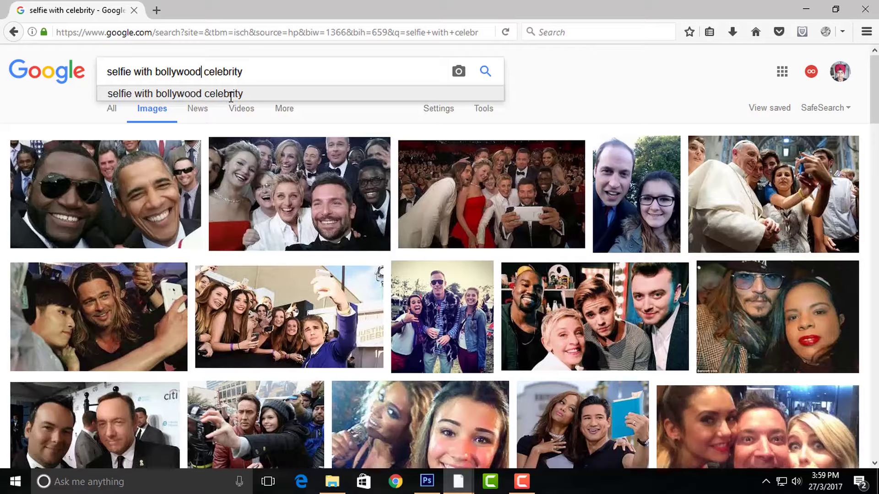
key("Return")
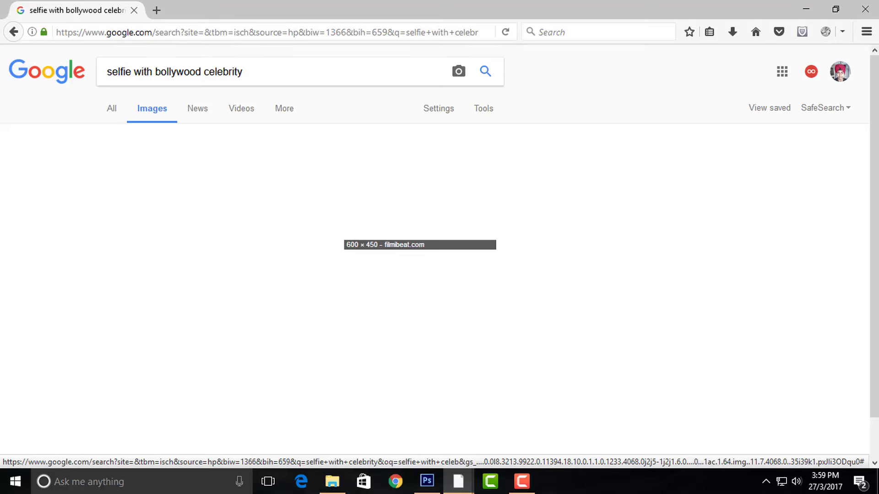
- Browse the Bollywood celebrity selfie results and restore Firefox to a smaller window
scroll(877, 162, "down", 10)
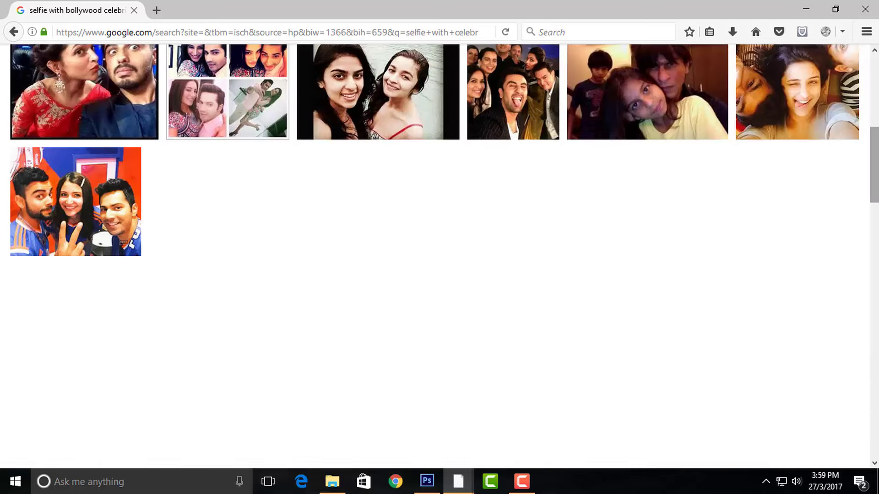
scroll(440, 256, "up", 6)
scroll(595, 184, "up", 1)
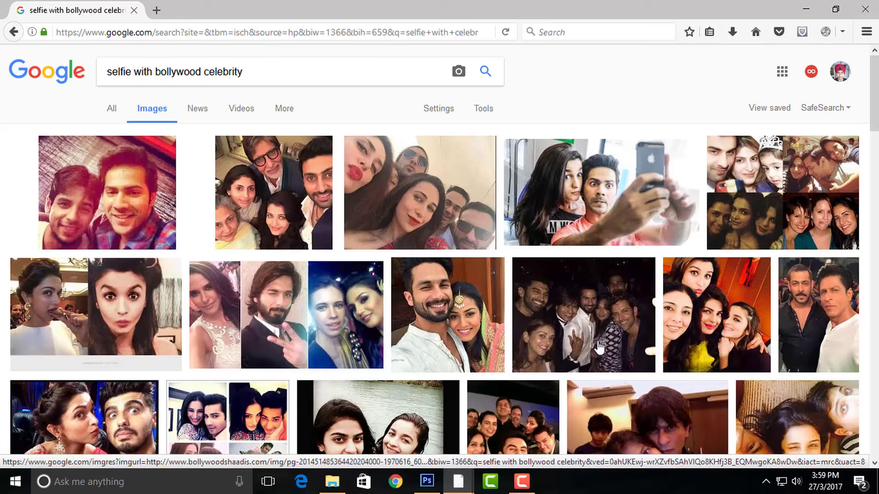
scroll(874, 91, "down", 5)
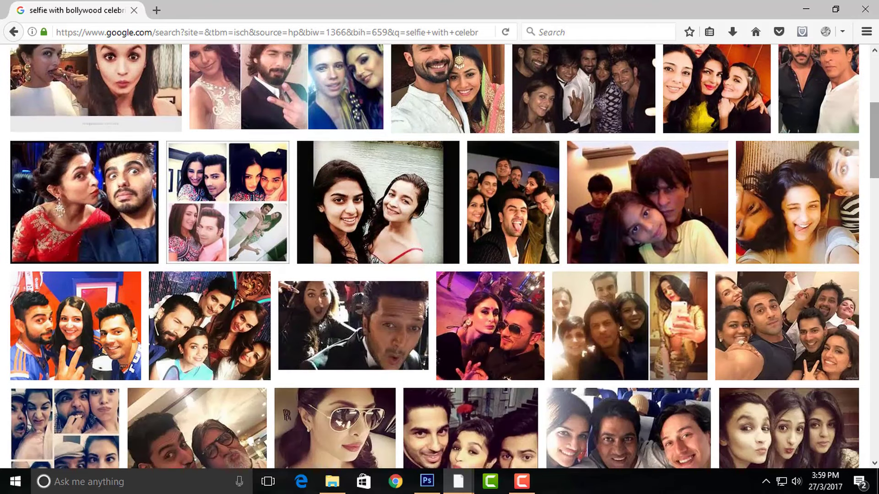
left_click_drag(876, 136, 876, 216)
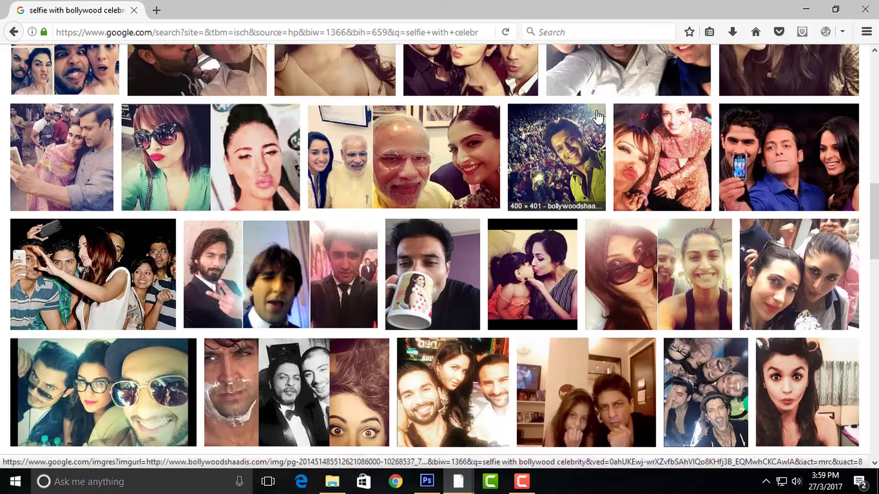
scroll(320, 69, "up", 15)
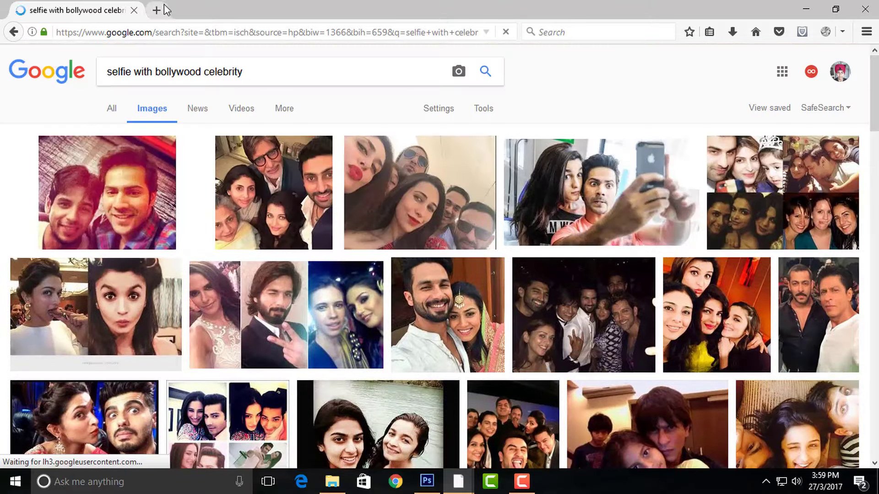
left_click_drag(169, 8, 179, 99)
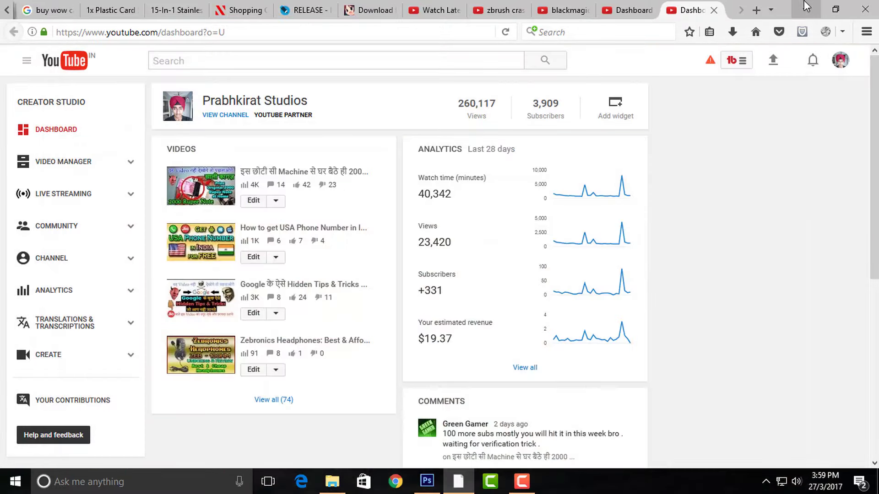
- Minimize Firefox and open 50086887.cms.jpg from the Celeb pictures folder in Photoshop
left_click(815, 7)
left_click(332, 482)
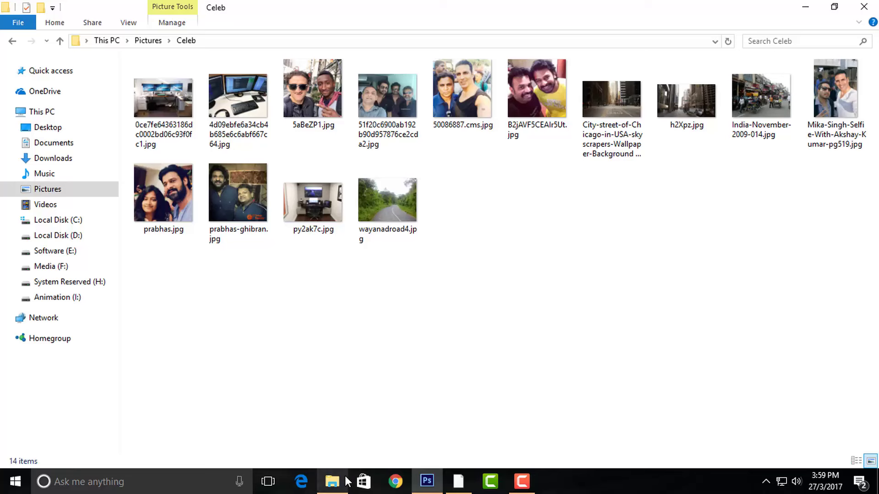
mouse_move(463, 104)
left_mouse_down()
mouse_move(430, 480)
mouse_move(433, 399)
mouse_move(428, 409)
mouse_move(471, 192)
mouse_move(425, 485)
mouse_move(417, 211)
left_mouse_up()
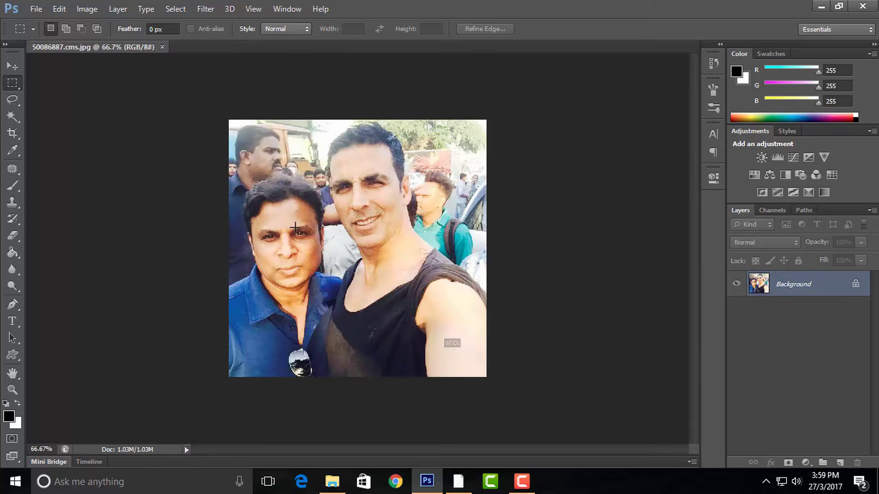
- Fit the photo on screen, convert Background to Layer 0, and duplicate it as Layer 0 copy
key("ctrl+0")
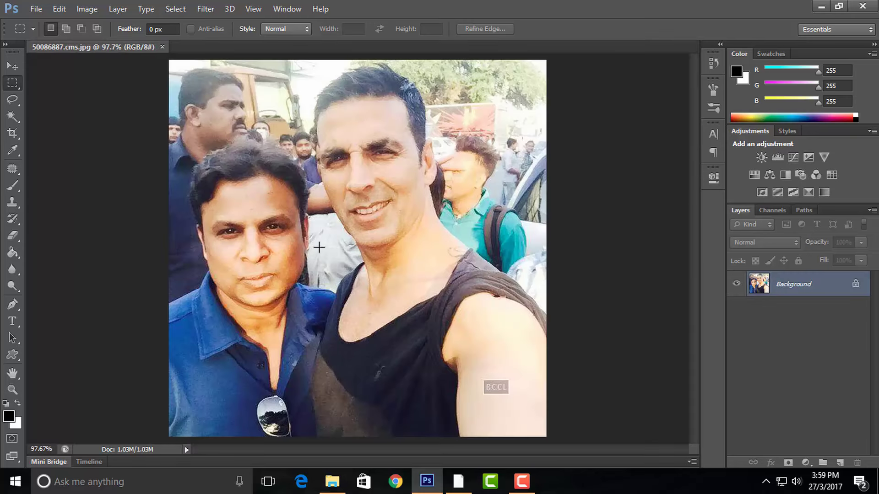
double_click(799, 286)
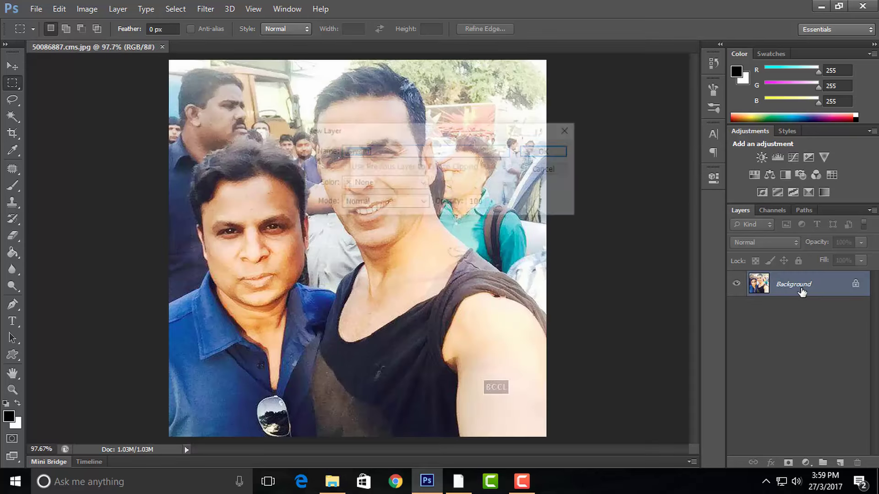
left_click(549, 154)
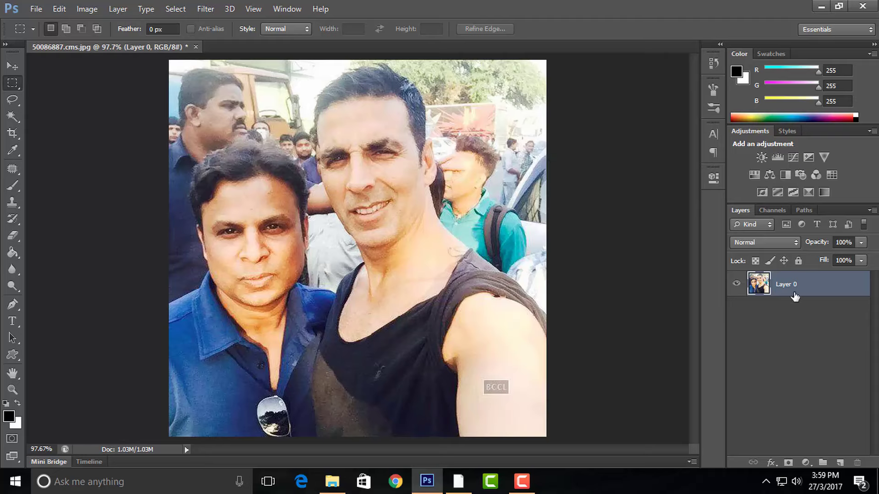
key("ctrl+z")
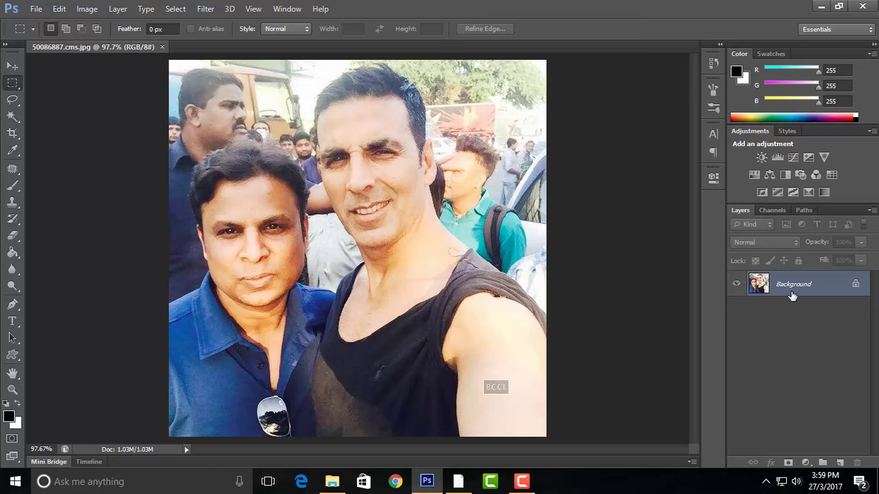
double_click(792, 297)
left_click(553, 153)
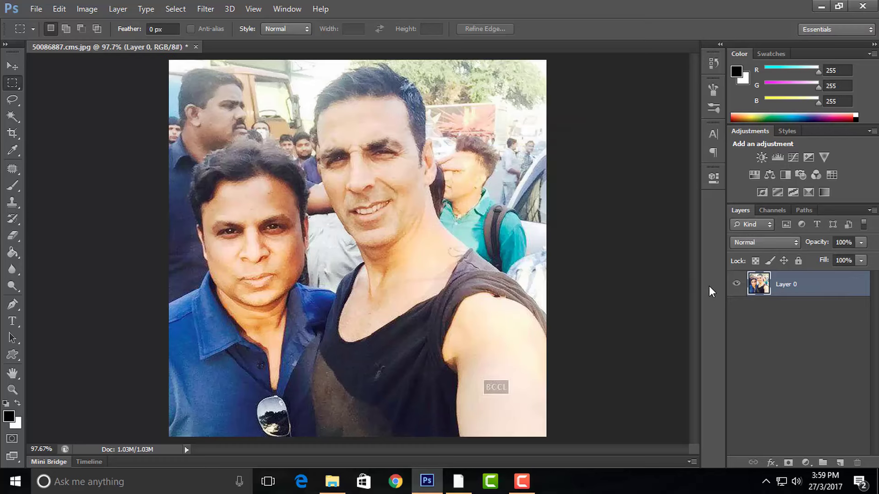
key("ctrl+j")
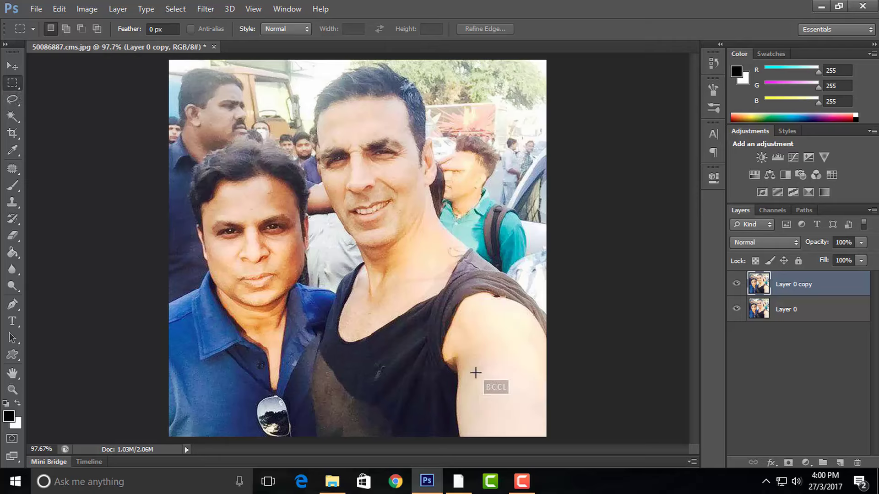
- Content-Aware fill a rectangular selection over the BCCL watermark on the arm, then deselect
left_click_drag(476, 372, 522, 404)
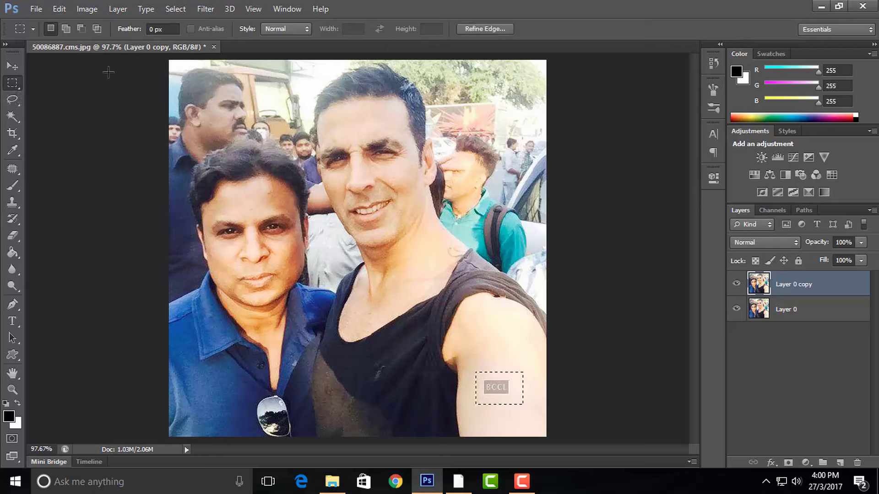
left_click(59, 9)
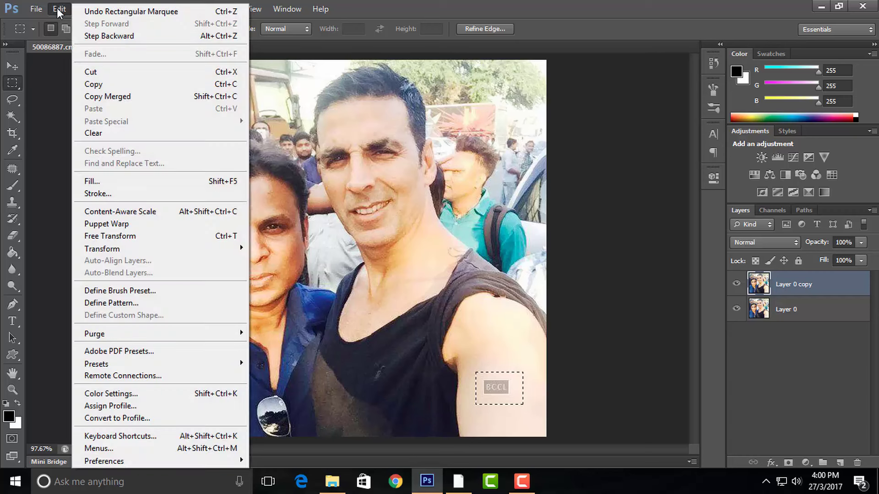
left_click(163, 181)
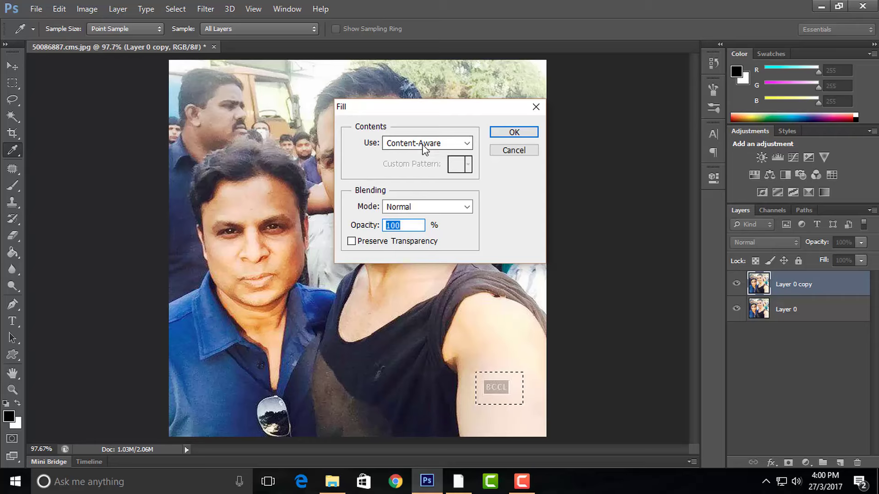
left_click(514, 133)
key("ctrl+d")
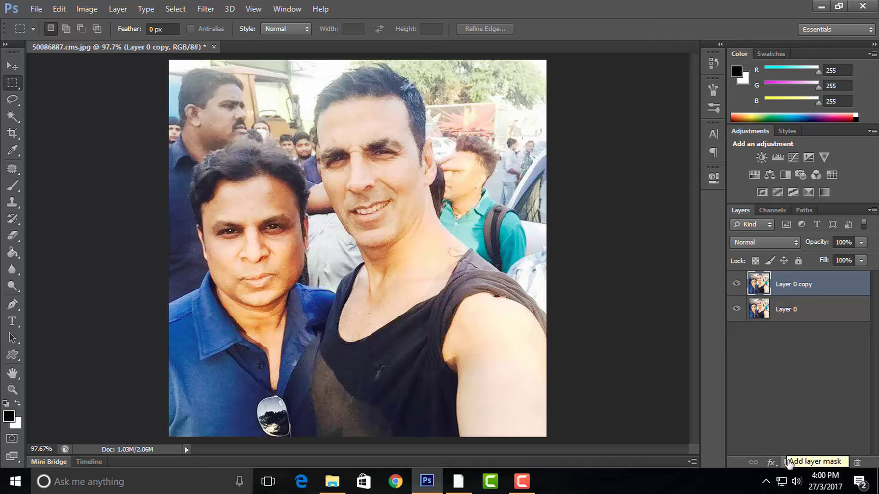
- Add a layer mask to Layer 0 copy and set the brush to 74 px, 84% hardness
left_click(788, 463)
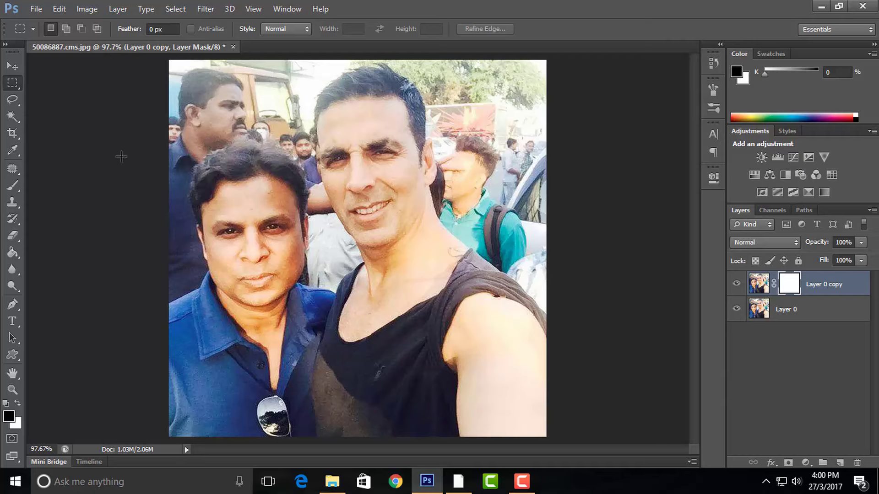
left_click(12, 186)
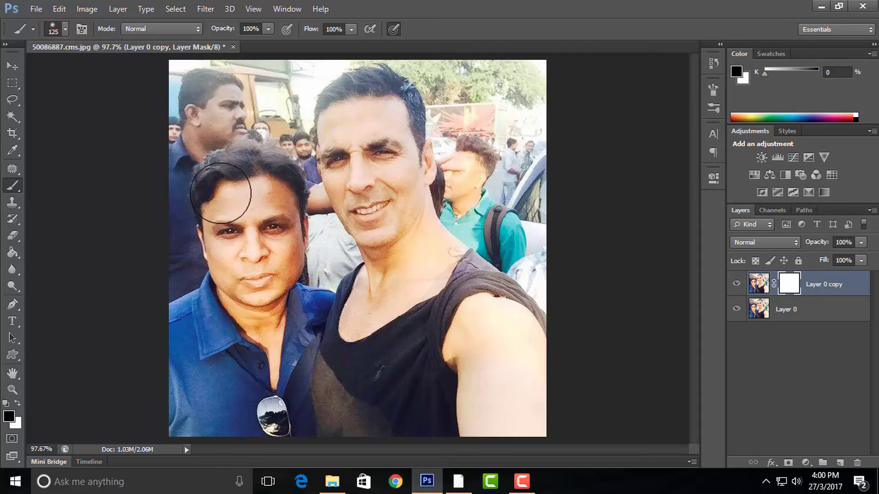
right_click(226, 193)
left_click_drag(289, 222, 279, 221)
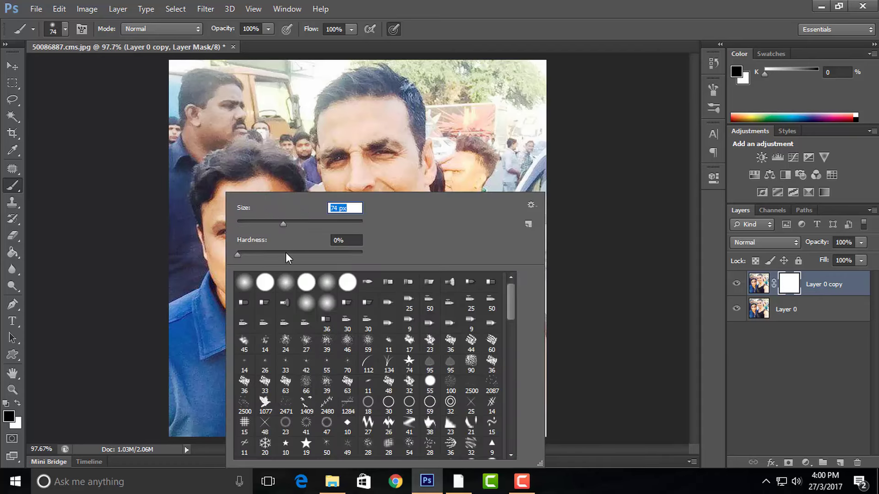
left_click_drag(280, 253, 333, 253)
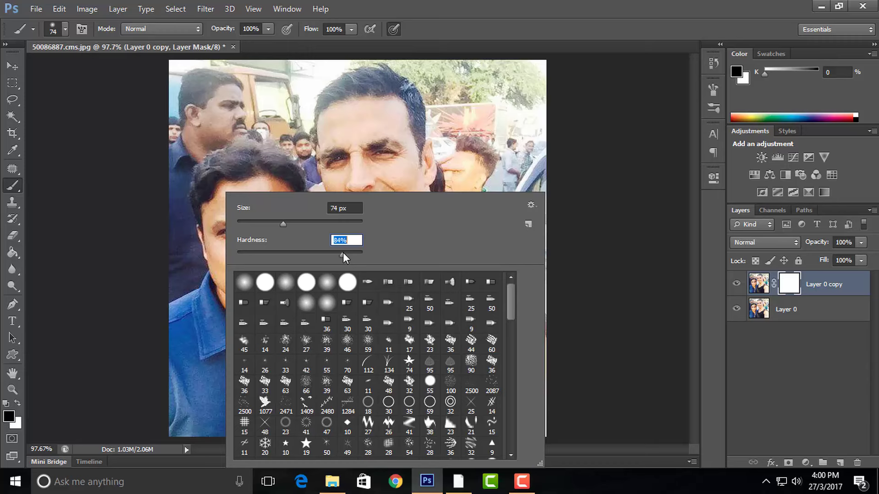
key("Return")
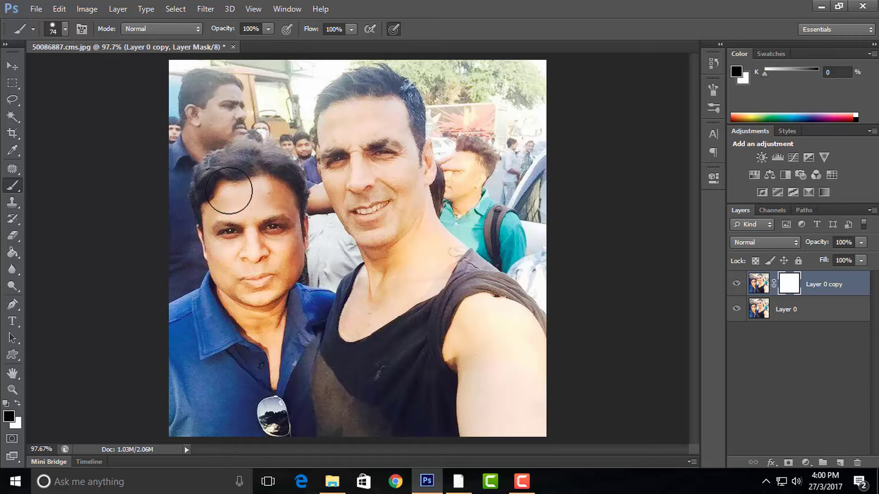
- Paint out the left man's hair and blue shirt on the mask, hiding Layer 0 and then selecting it
left_click_drag(226, 275, 214, 97)
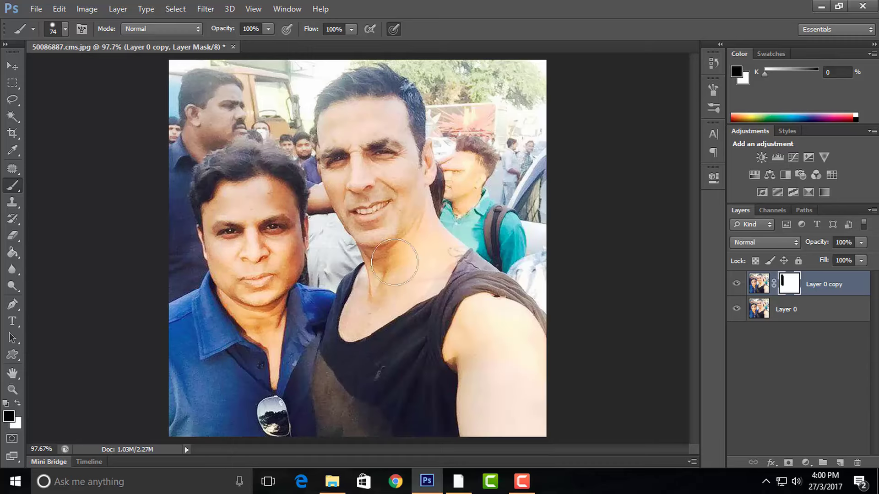
left_click(737, 309)
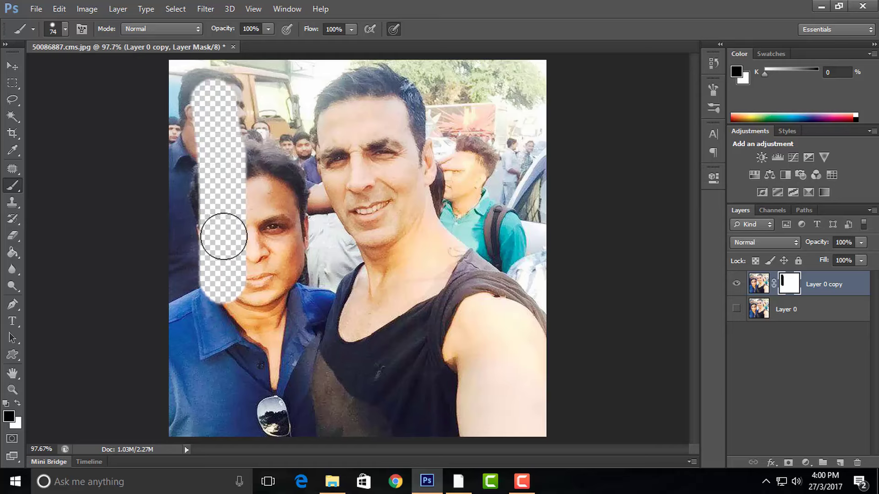
mouse_move(222, 232)
left_mouse_down()
mouse_move(232, 304)
mouse_move(173, 173)
mouse_move(186, 221)
mouse_move(188, 55)
mouse_move(242, 151)
mouse_move(252, 98)
left_mouse_up()
mouse_move(216, 373)
left_mouse_down()
mouse_move(191, 350)
mouse_move(202, 412)
mouse_move(256, 448)
mouse_move(269, 353)
left_mouse_up()
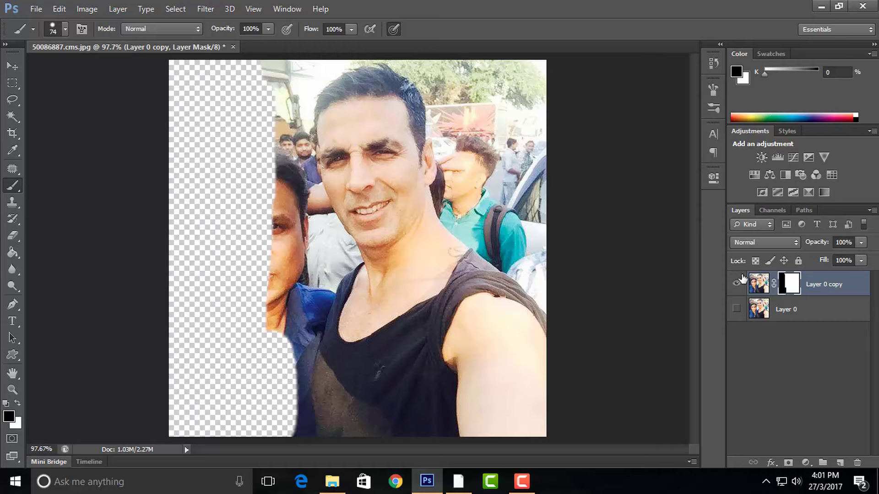
left_click(796, 312)
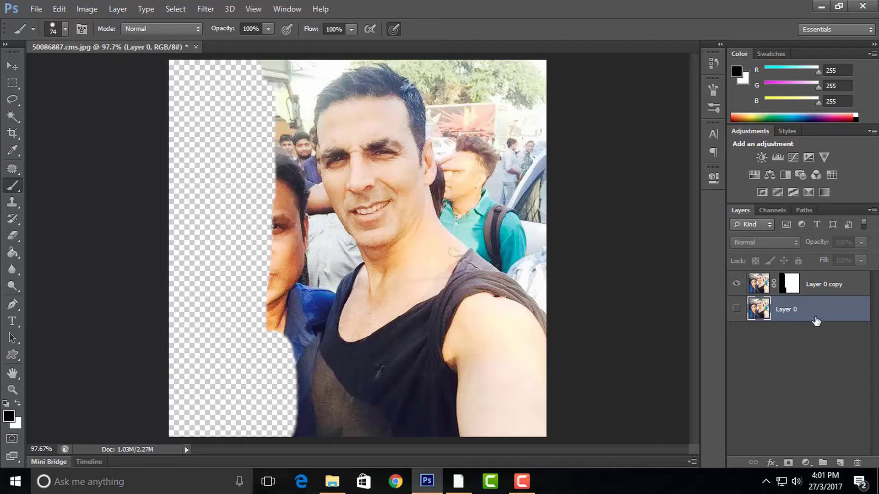
- Create Layer 1 and fill it with a pure, fully saturated green
key("ctrl+shift+n")
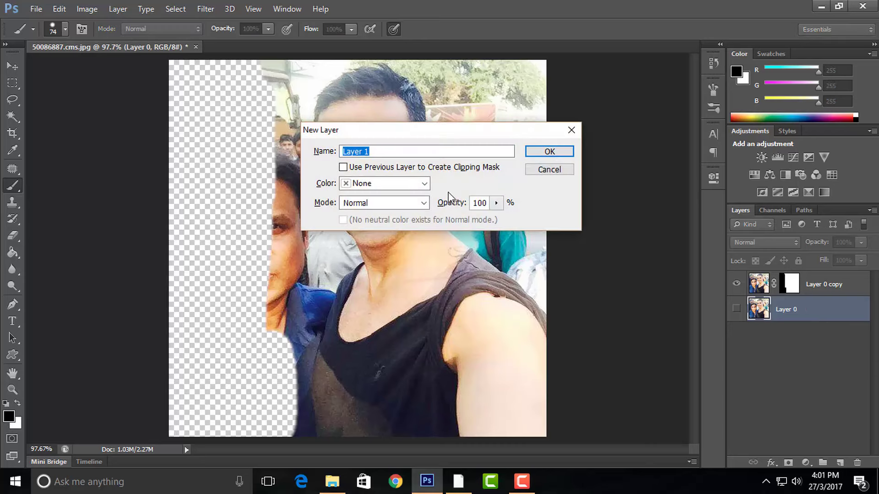
left_click(553, 153)
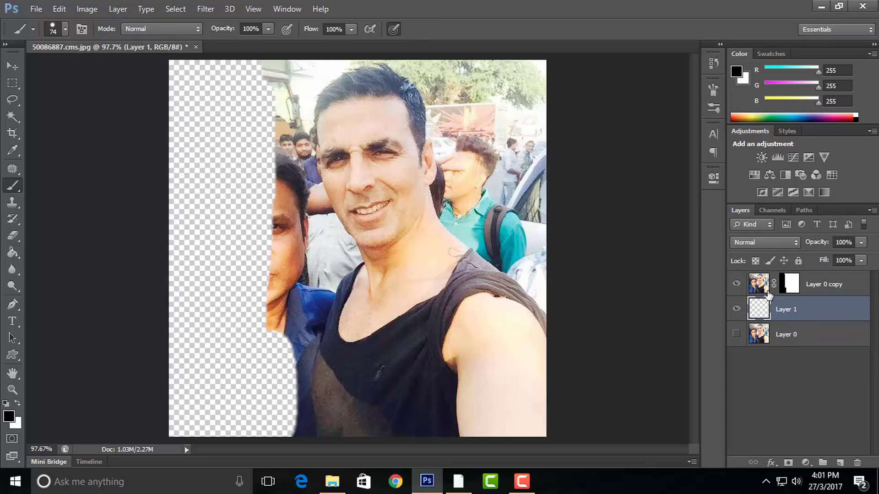
left_click(9, 420)
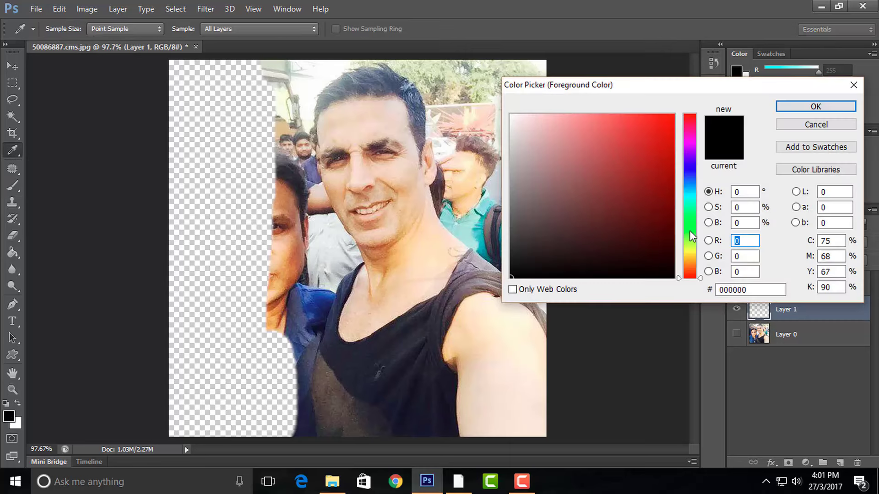
left_click_drag(690, 231, 695, 241)
left_click_drag(671, 177, 690, 96)
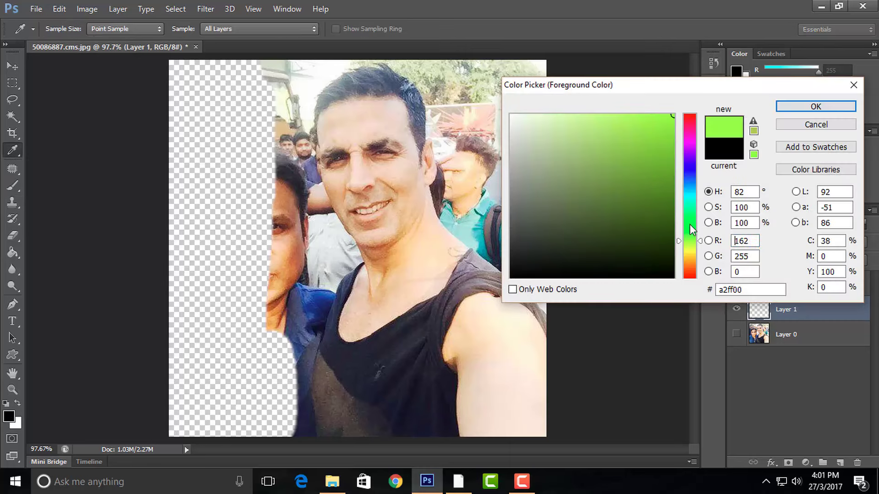
left_click_drag(691, 226, 692, 220)
left_click(813, 106)
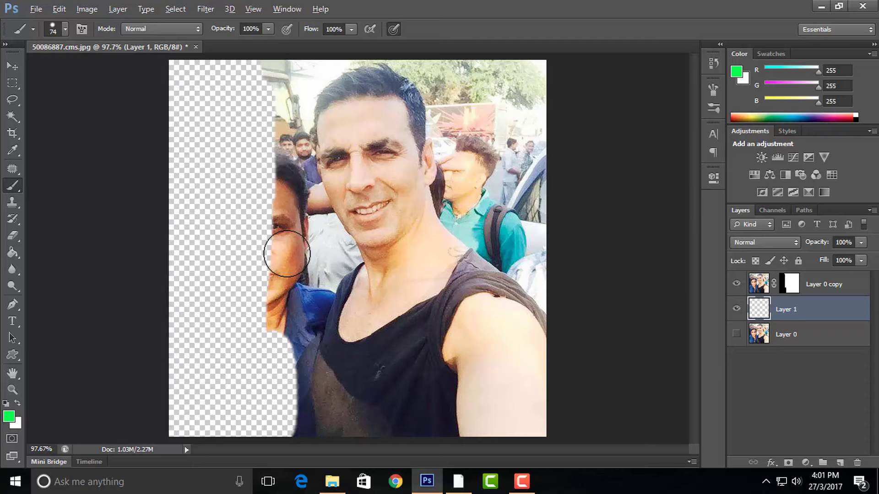
key("alt+BackSpace")
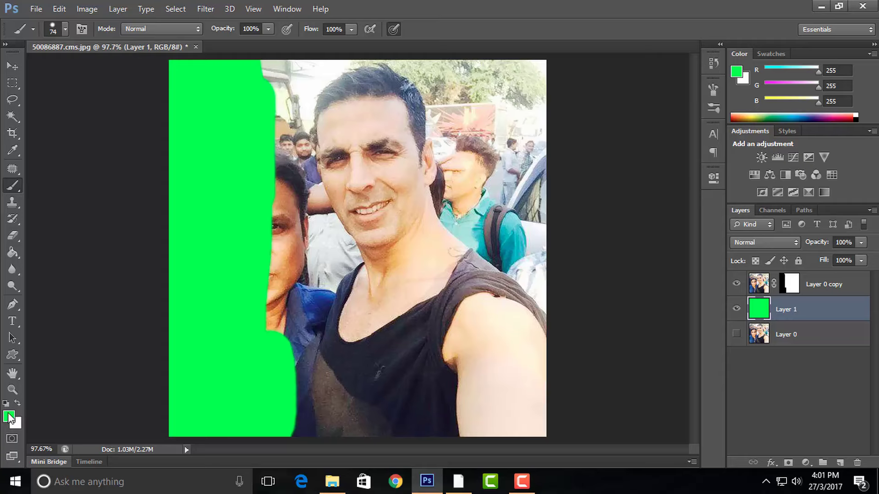
- On the Layer 0 copy mask, hide the left man's face and the background beside the celebrity and along the right edge
left_click(736, 285)
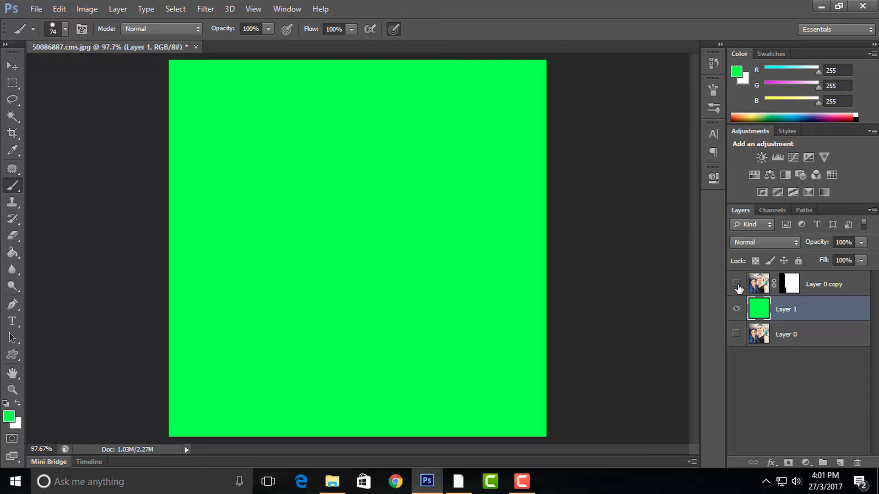
left_click(736, 285)
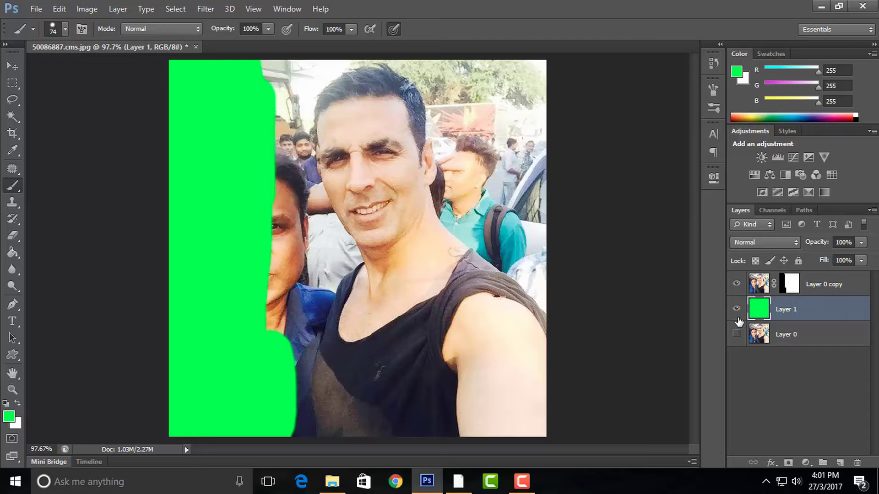
left_click(760, 285)
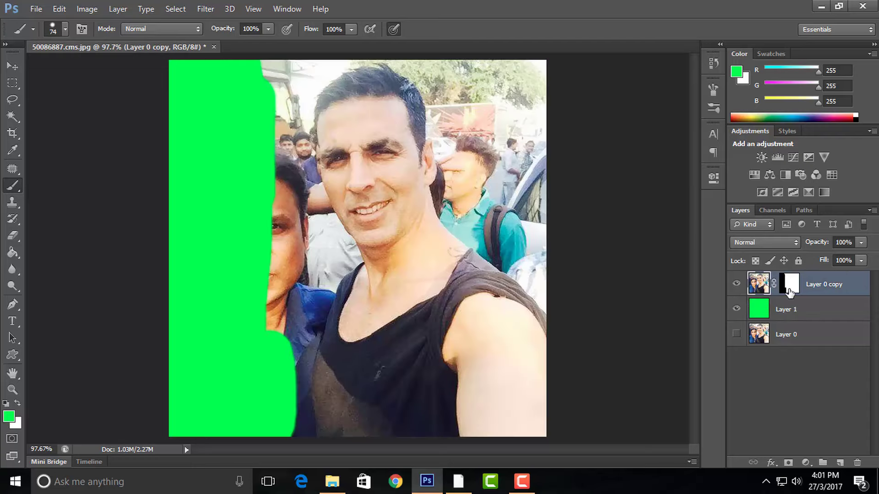
left_click(790, 288)
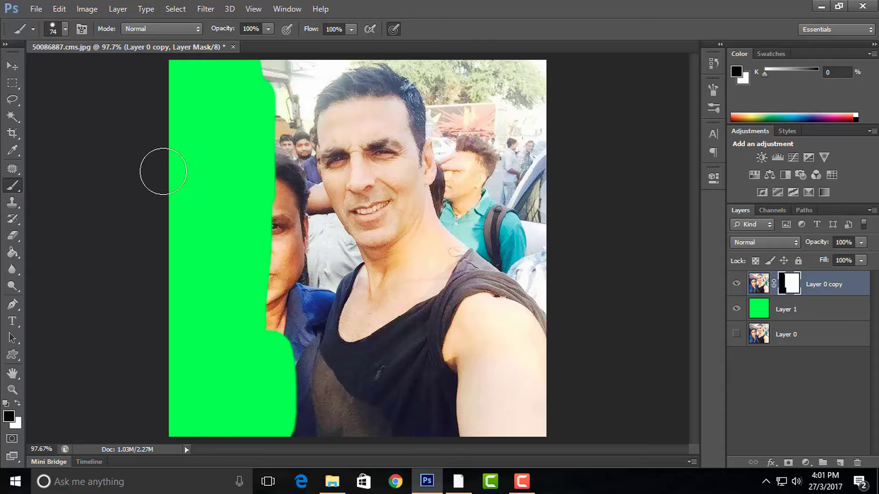
left_click_drag(274, 192, 275, 399)
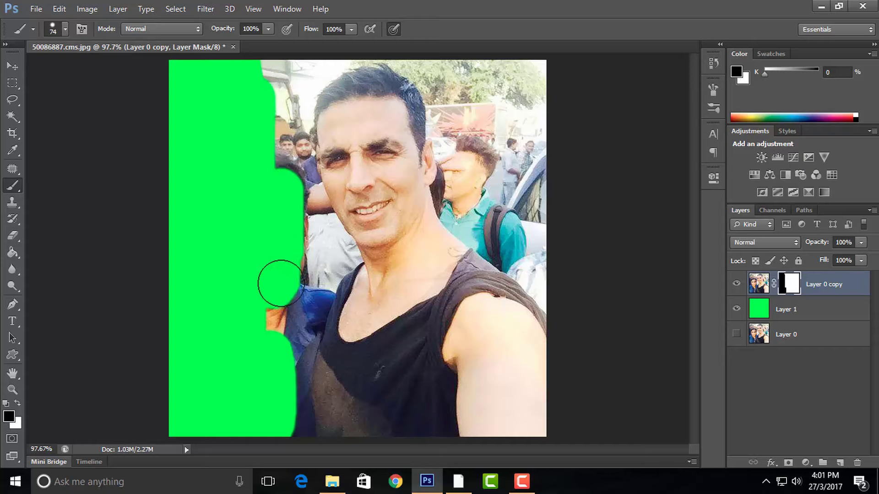
left_click_drag(524, 197, 509, 11)
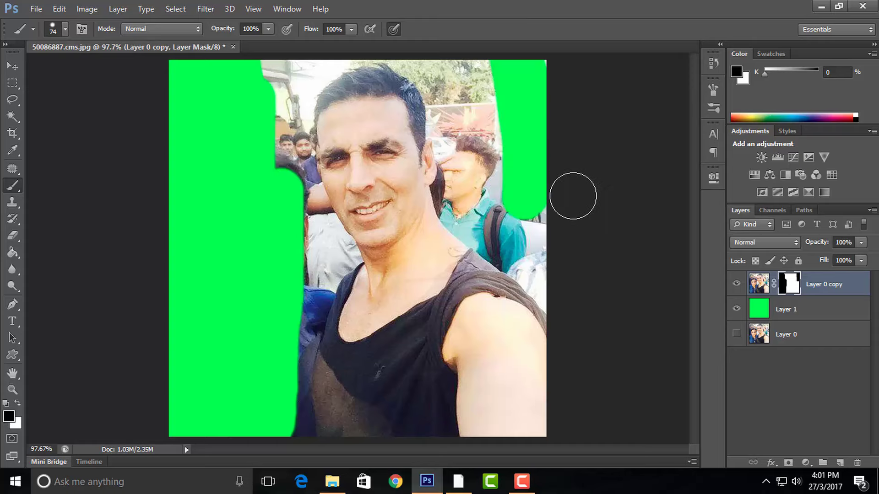
key("bracketright")
key("bracketright")
key("bracketright")
mouse_move(556, 133)
left_mouse_down()
mouse_move(533, 129)
mouse_move(490, 40)
mouse_move(554, 247)
mouse_move(465, 43)
mouse_move(514, 173)
mouse_move(567, 249)
left_mouse_up()
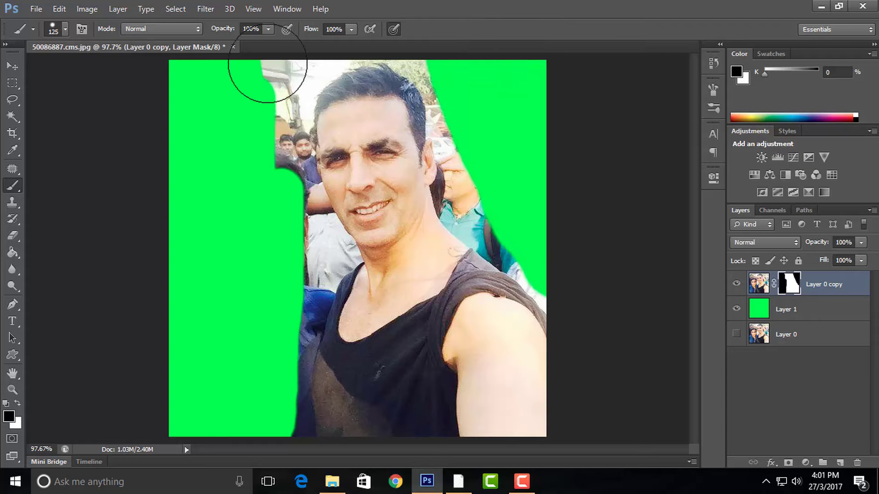
mouse_move(265, 59)
left_mouse_down()
mouse_move(261, 168)
mouse_move(290, 297)
mouse_move(261, 385)
mouse_move(263, 450)
left_mouse_up()
- Refine the mask edges, restoring the celebrity's dark shirt edge and re-hiding the left man's chin and blue shirt
key("x")
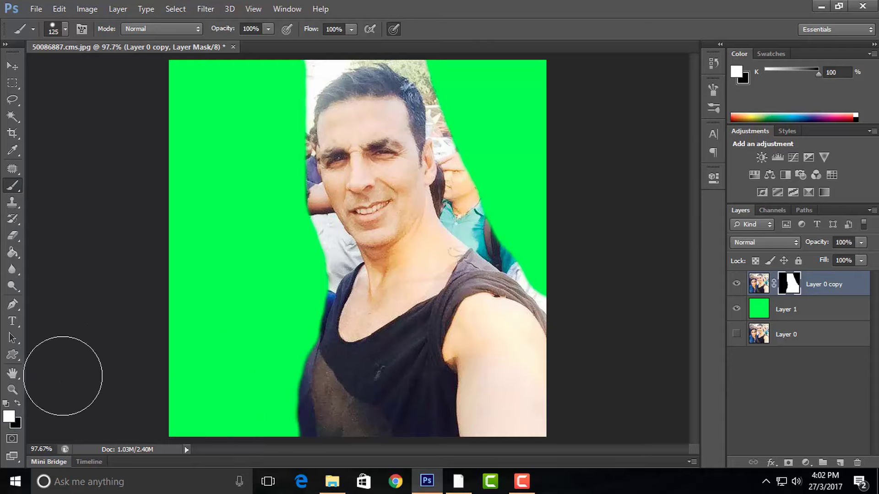
mouse_move(269, 373)
left_mouse_down()
mouse_move(252, 400)
mouse_move(232, 295)
left_mouse_up()
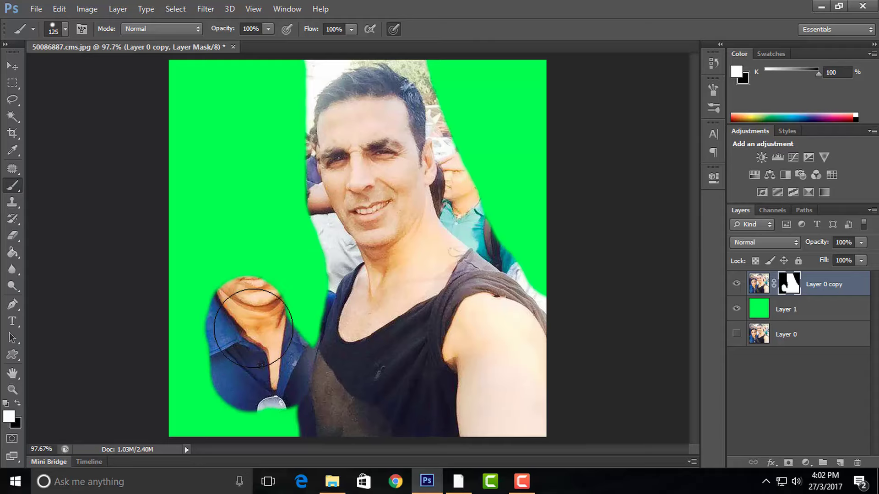
key("x")
mouse_move(254, 328)
left_mouse_down()
mouse_move(243, 265)
mouse_move(271, 281)
mouse_move(273, 384)
left_mouse_up()
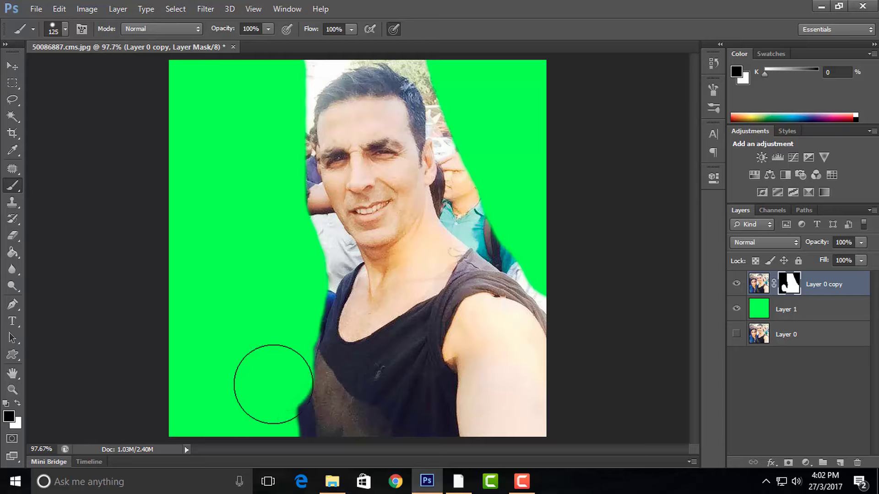
key("z")
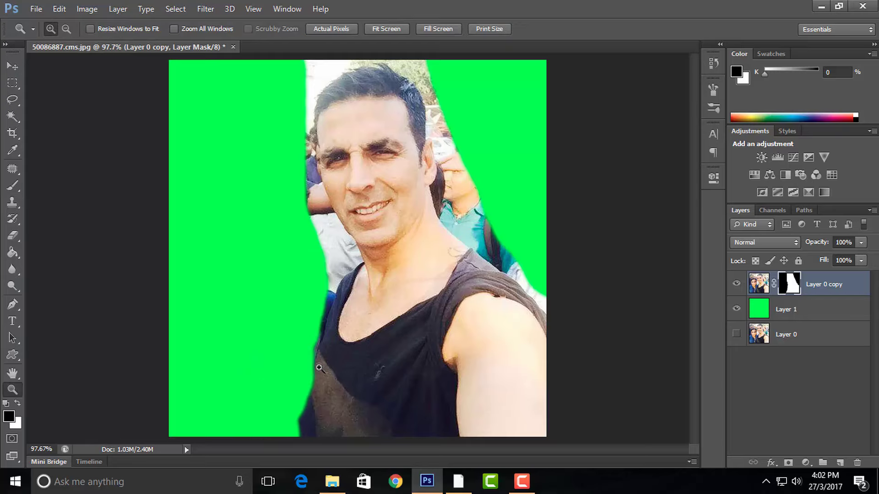
key("b")
key("x")
mouse_move(337, 382)
left_mouse_down()
mouse_move(342, 419)
mouse_move(352, 302)
mouse_move(334, 285)
left_mouse_up()
key("x")
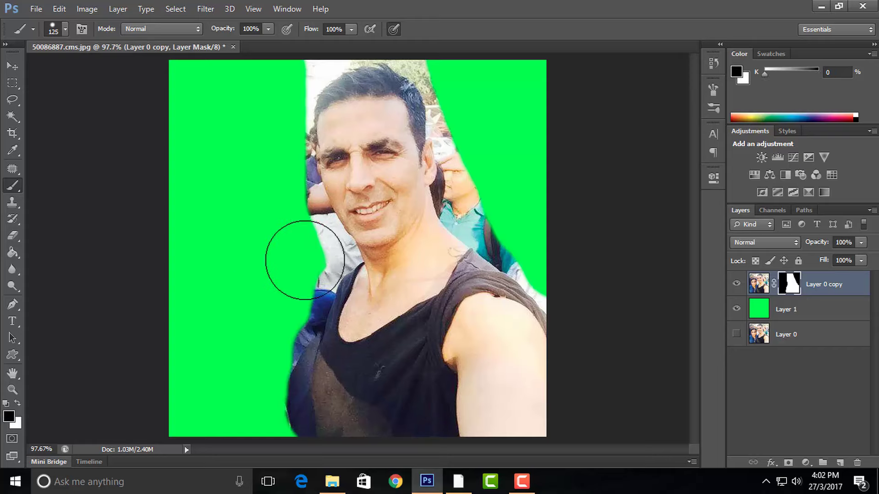
key("bracketleft")
key("bracketleft")
key("bracketleft")
- Mask away the white background along the celebrity's hairline with a smaller brush
scroll(325, 255, "up", 1)
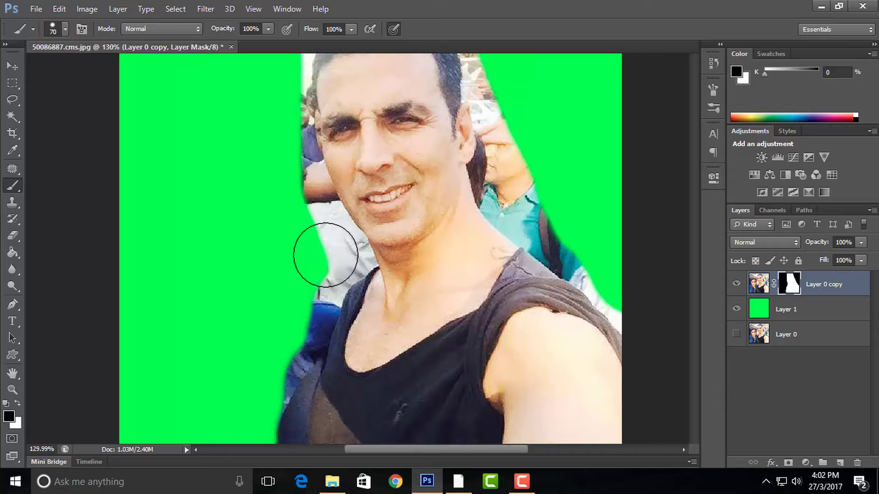
scroll(325, 254, "up", 2)
scroll(330, 247, "up", 3)
left_click_drag(338, 241, 465, 395)
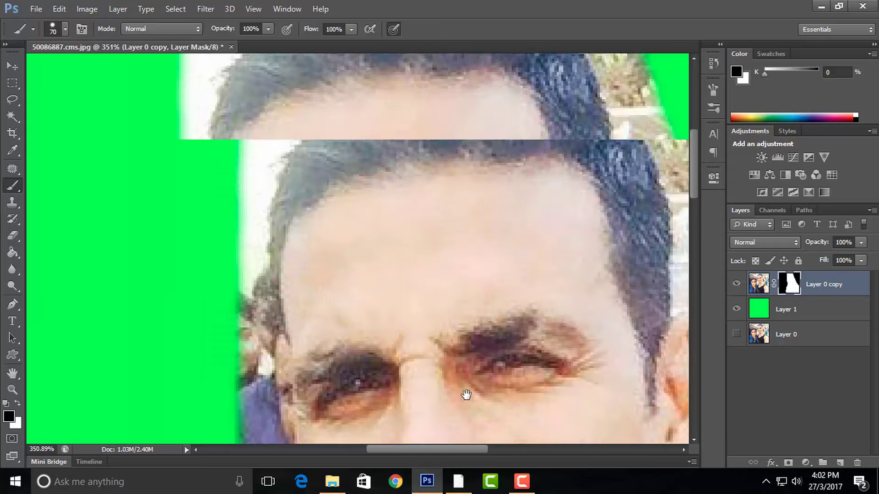
key("bracketleft")
key("bracketleft")
mouse_move(371, 193)
left_mouse_down()
mouse_move(345, 257)
mouse_move(407, 165)
mouse_move(413, 202)
left_mouse_up()
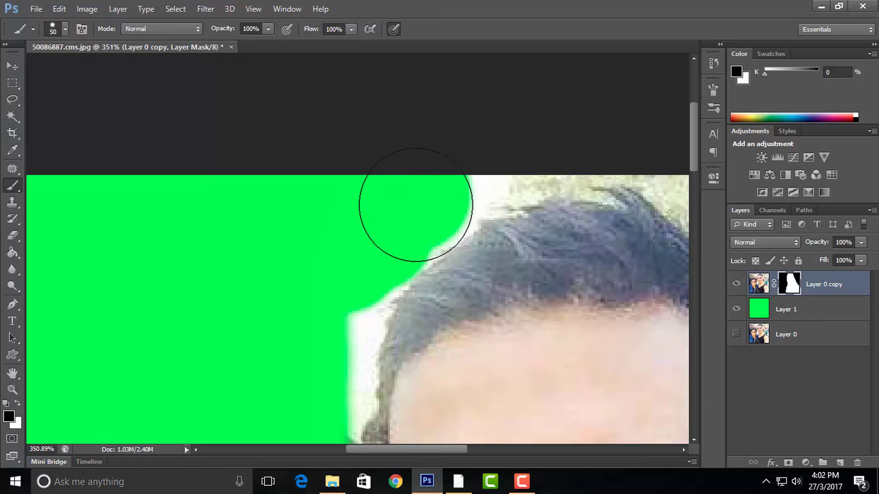
key("bracketleft")
key("bracketleft")
key("bracketleft")
- Paint the mask black along the cheek and neck, clearing leftover background there
scroll(359, 261, "down", 5)
scroll(329, 227, "down", 3)
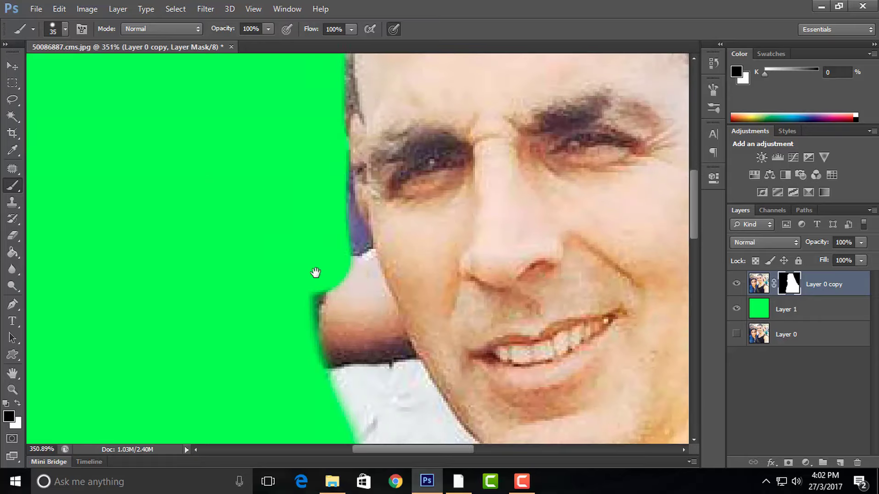
left_click_drag(314, 275, 329, 249)
key("bracketleft")
scroll(343, 244, "down", 3)
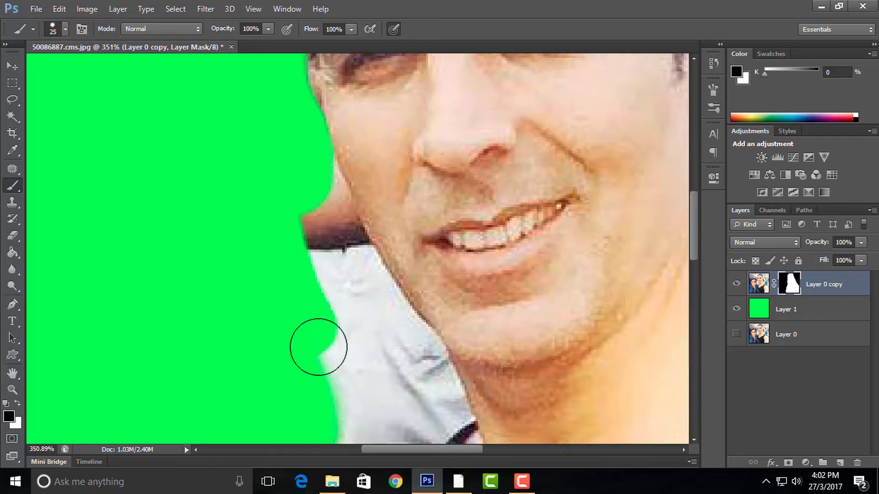
key("bracketright")
mouse_move(298, 173)
left_mouse_down()
mouse_move(320, 229)
mouse_move(263, 218)
left_mouse_up()
mouse_move(316, 215)
left_mouse_down()
mouse_move(343, 343)
mouse_move(383, 324)
mouse_move(330, 232)
left_mouse_up()
key("bracketleft")
key("bracketleft")
key("bracketleft")
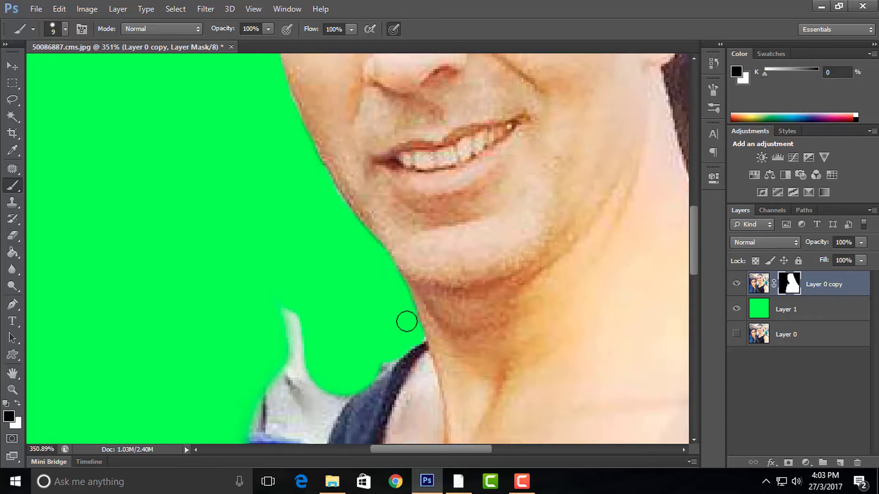
- Mask out the background along the man's shirt edge
scroll(371, 367, "down", 3)
key("bracketright")
key("bracketright")
key("bracketright")
mouse_move(310, 183)
left_mouse_down()
mouse_move(352, 185)
mouse_move(219, 334)
left_mouse_up()
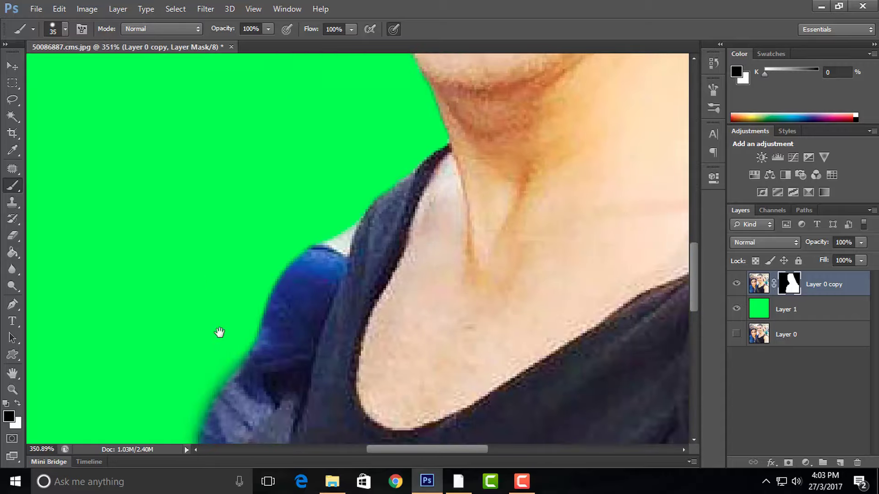
scroll(220, 333, "down", 3)
left_click_drag(265, 215, 226, 373)
scroll(225, 373, "down", 1)
scroll(271, 277, "down", 3)
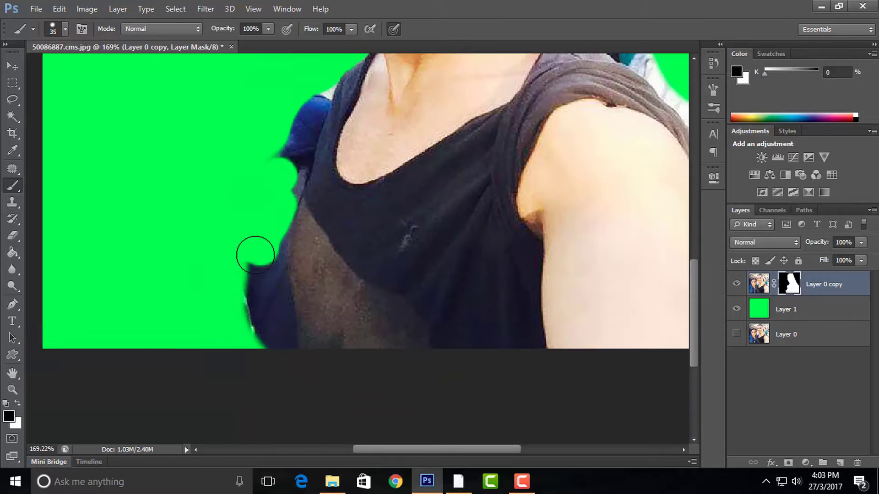
key("bracketright")
mouse_move(255, 344)
left_mouse_down()
mouse_move(275, 329)
mouse_move(269, 225)
left_mouse_up()
- Mask out the blue behind the shoulder edge with a finer brush
scroll(269, 225, "up", 3)
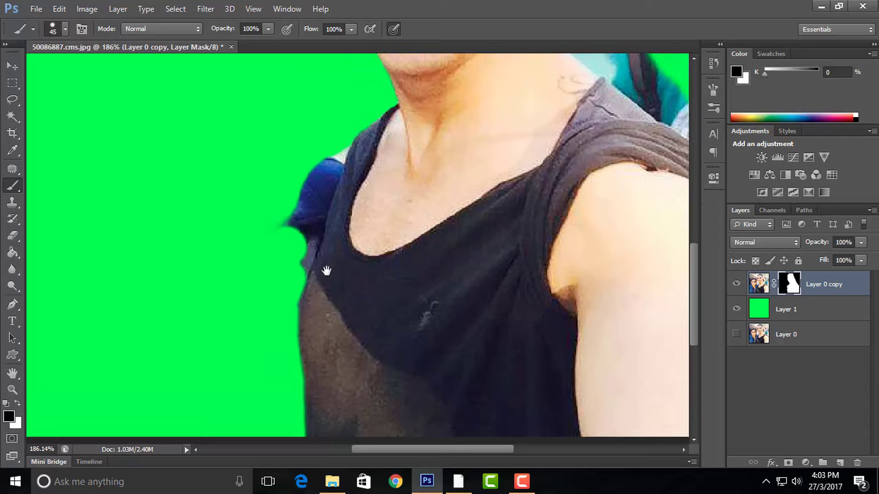
scroll(324, 272, "up", 3)
key("bracketleft")
mouse_move(220, 172)
left_mouse_down()
mouse_move(216, 278)
mouse_move(251, 309)
mouse_move(247, 212)
mouse_move(284, 161)
mouse_move(455, 157)
mouse_move(637, 209)
left_mouse_up()
- Mask out the light background beside the hair
scroll(216, 278, "up", 3)
scroll(321, 238, "up", 5)
scroll(265, 280, "up", 2)
scroll(220, 133, "right", 5)
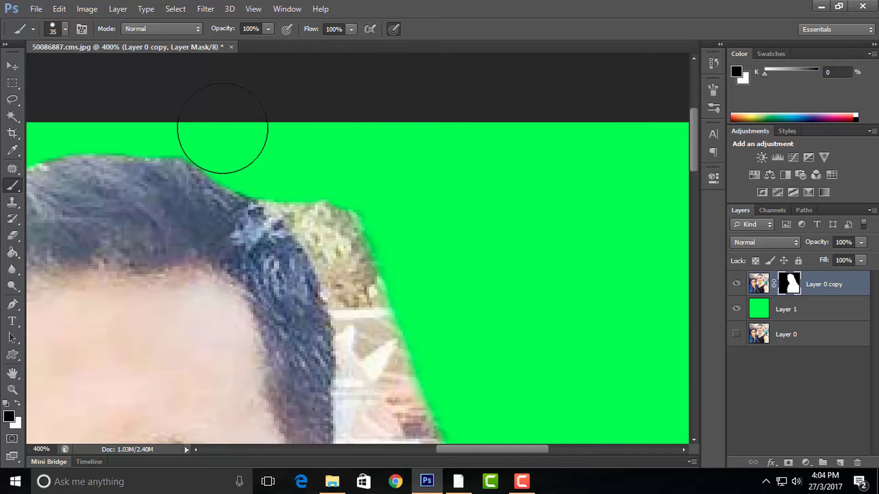
scroll(309, 151, "down", 2)
left_click_drag(308, 151, 286, 121)
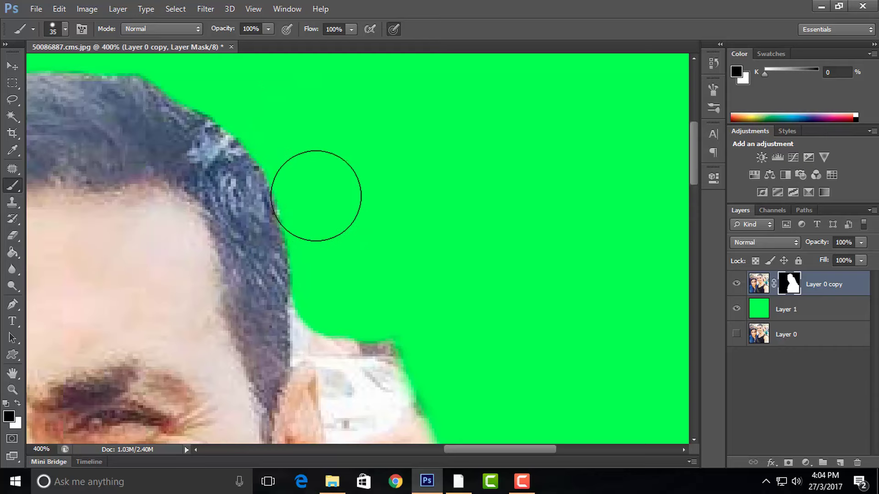
- Clear the white background around the ear with a much smaller brush
scroll(295, 183, "down", 3)
key("bracketleft")
key("bracketleft")
key("bracketleft")
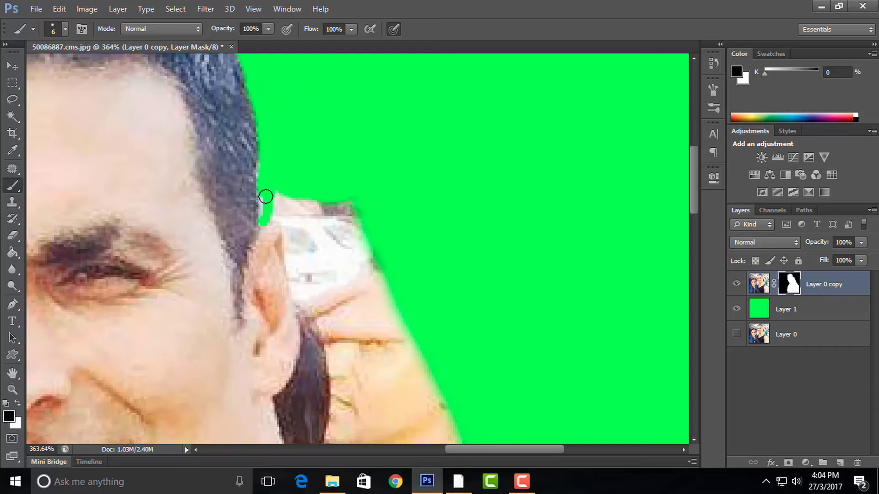
left_click_drag(280, 212, 295, 235)
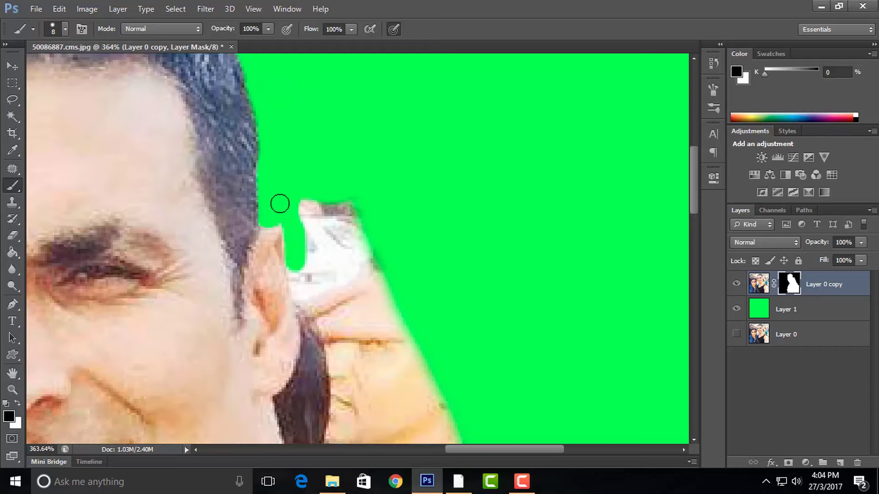
left_click_drag(281, 202, 379, 285)
scroll(379, 285, "down", 3)
key("bracketright")
key("bracketright")
key("bracketright")
scroll(288, 191, "down", 2)
left_click_drag(281, 153, 280, 177)
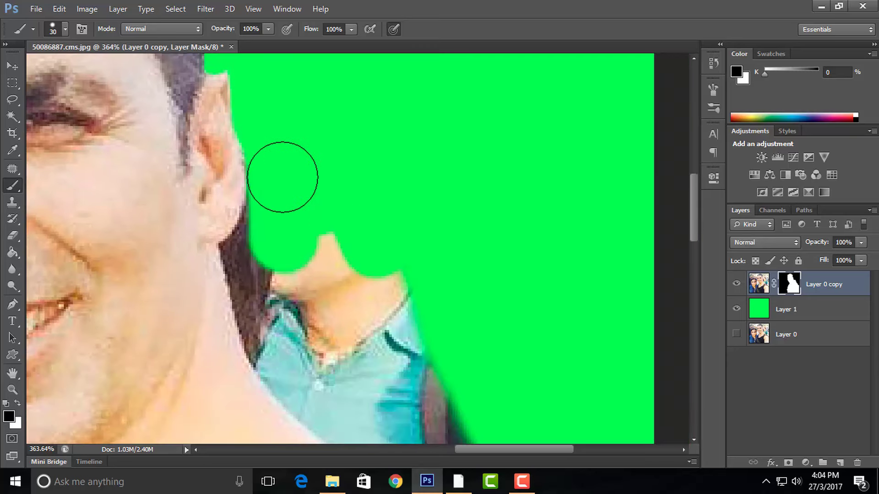
scroll(416, 314, "down", 2)
key("bracketleft")
scroll(285, 114, "up", 2)
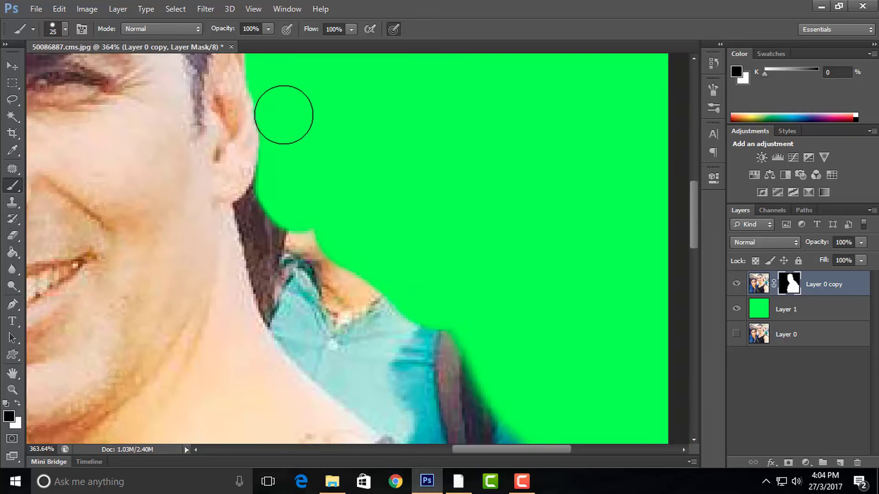
- Mask out the dark hair strip under the ear and along the neck
key("bracketleft")
key("bracketleft")
key("bracketleft")
left_click_drag(242, 206, 262, 178)
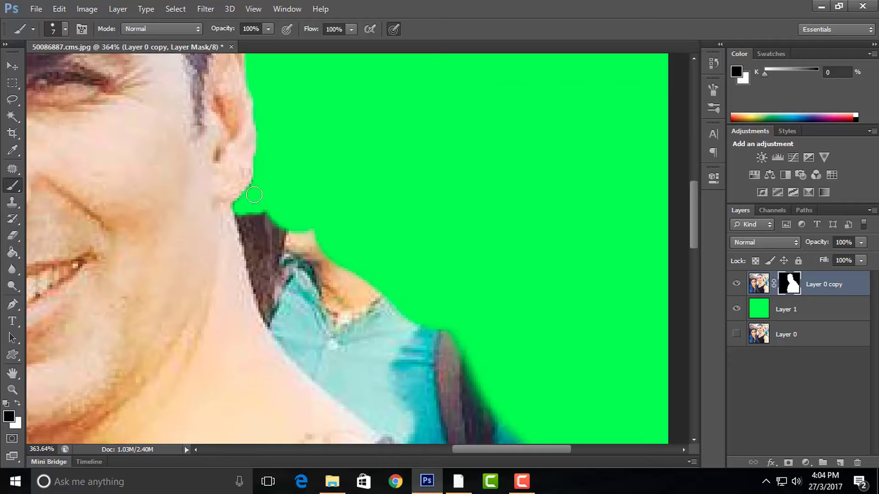
key("bracketleft")
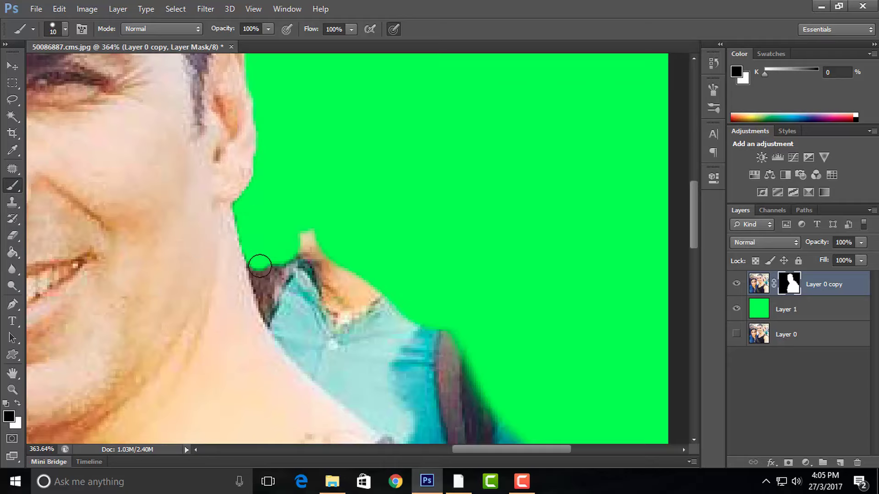
mouse_move(259, 216)
left_mouse_down()
mouse_move(279, 291)
mouse_move(240, 130)
mouse_move(275, 187)
mouse_move(231, 137)
mouse_move(301, 212)
mouse_move(353, 229)
mouse_move(306, 216)
left_mouse_up()
key("bracketright")
key("bracketright")
key("bracketright")
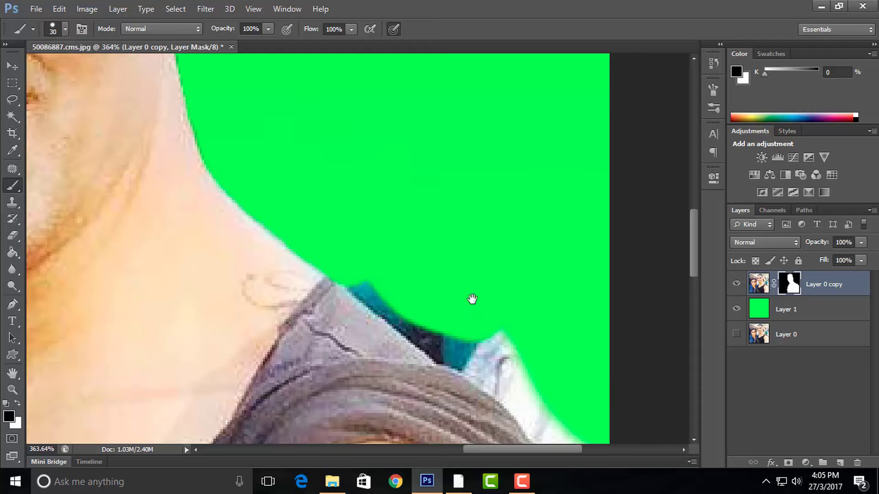
- Mask out the teal collar area beside the shoulder
scroll(473, 298, "down", 2)
scroll(473, 298, "right", 3)
scroll(359, 295, "down", 2)
scroll(359, 294, "right", 1)
mouse_move(428, 324)
left_mouse_down()
mouse_move(366, 254)
mouse_move(441, 334)
mouse_move(428, 324)
left_mouse_up()
scroll(427, 323, "up", 2)
scroll(427, 324, "left", 1)
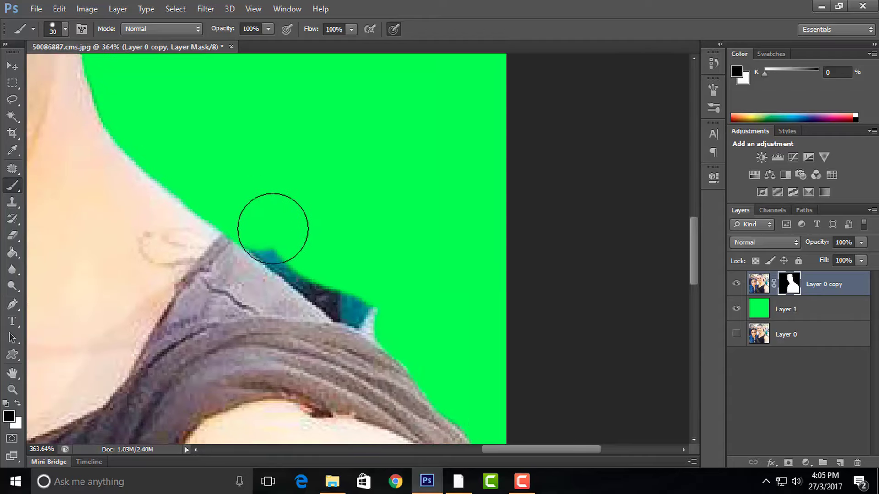
mouse_move(275, 226)
left_mouse_down()
mouse_move(365, 291)
mouse_move(295, 267)
mouse_move(339, 305)
left_mouse_up()
key("bracketleft")
key("bracketleft")
key("bracketleft")
- Swap brush colours and toggle the mask off and on to check the cut-out
scroll(165, 157, "down", 10)
scroll(271, 165, "up", 10)
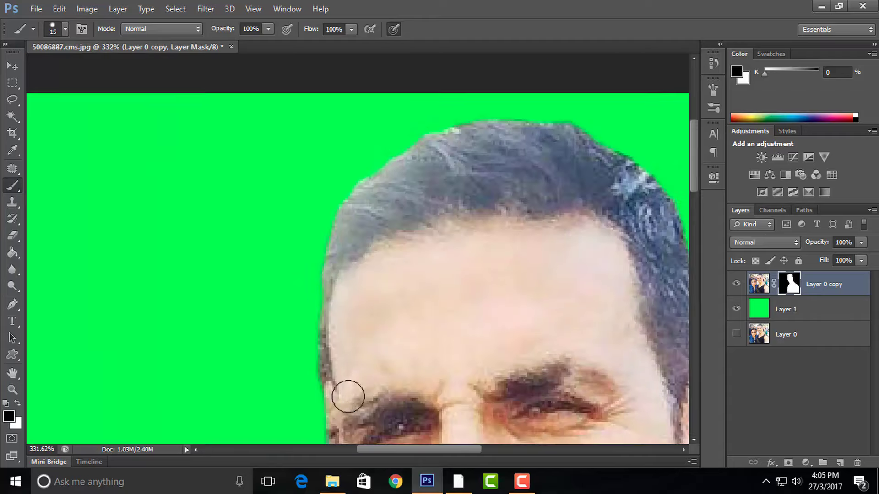
key("x")
scroll(361, 220, "down", 3)
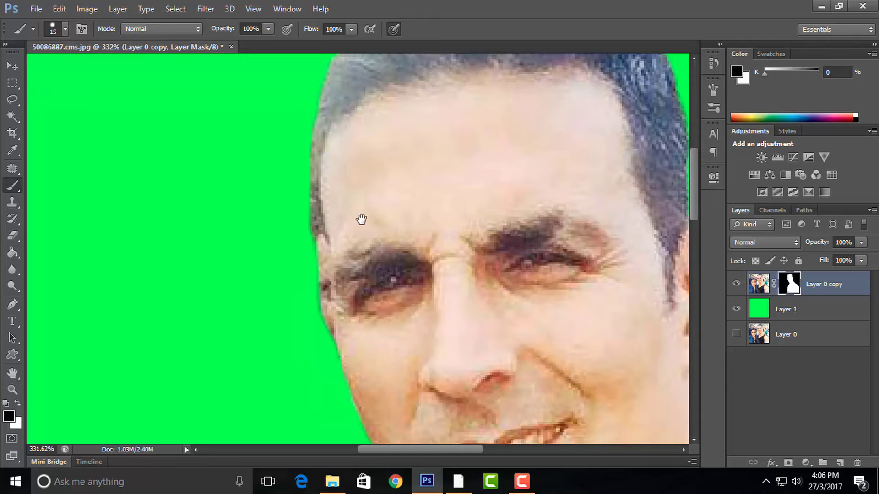
key("x")
scroll(324, 354, "down", 4)
scroll(446, 261, "down", 3)
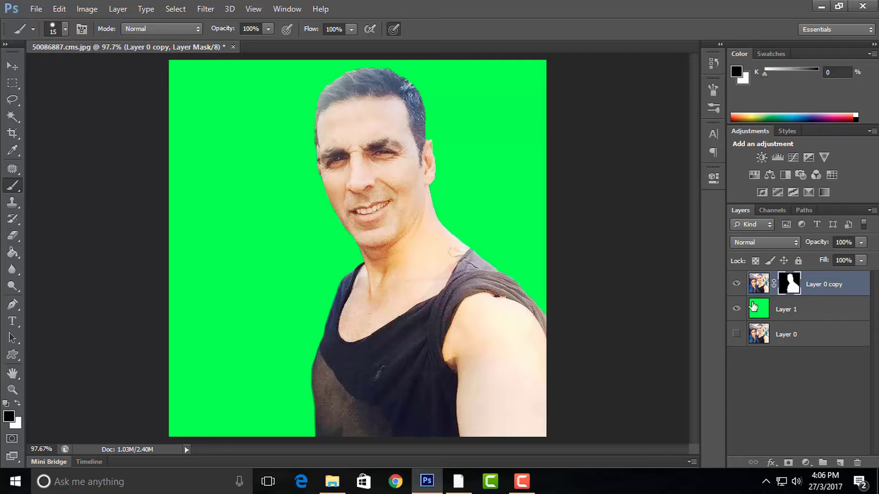
left_click(789, 284, "shift")
left_click(789, 284, "shift")
- Mask out the background along the face edge, then fit the photo on screen
scroll(334, 186, "up", 4)
scroll(352, 293, "up", 2)
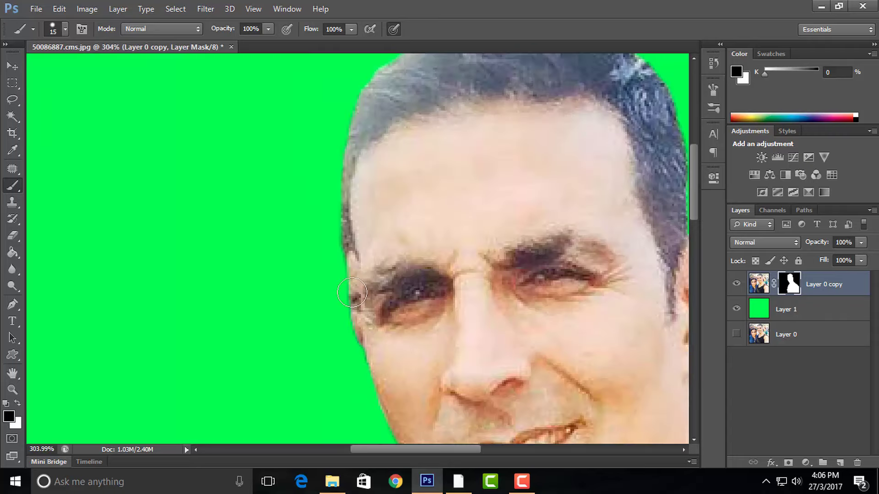
key("bracketright")
key("bracketright")
key("bracketright")
left_click_drag(328, 284, 337, 357)
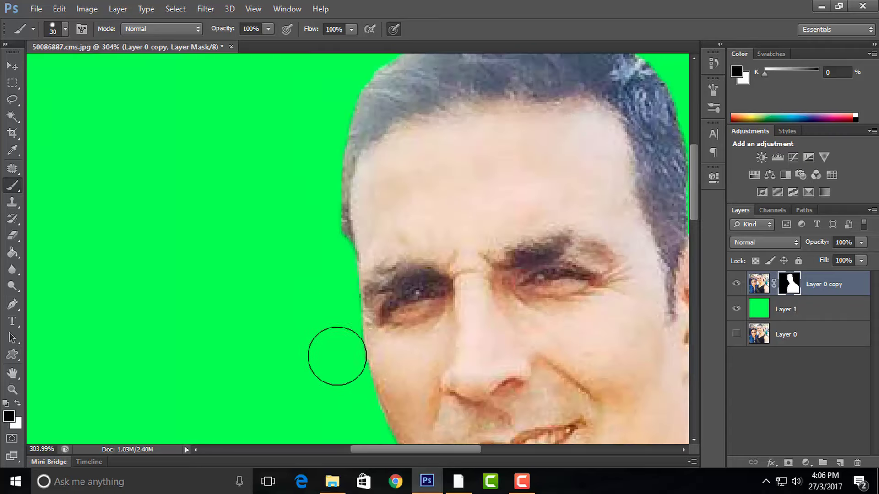
key("x")
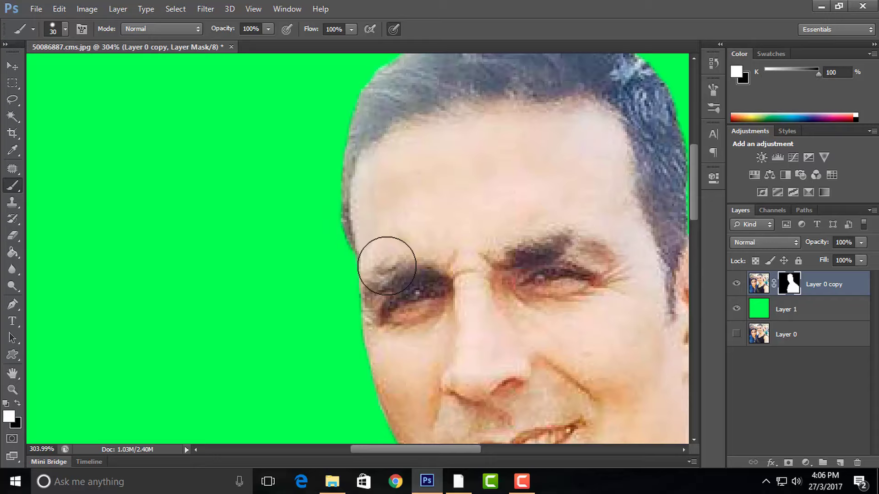
key("x")
key("bracketleft")
key("bracketleft")
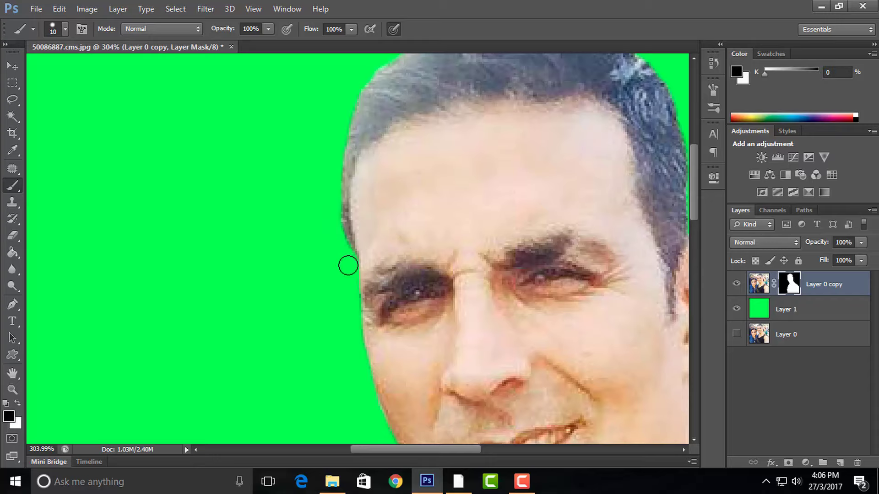
key("ctrl+0")
key("v")
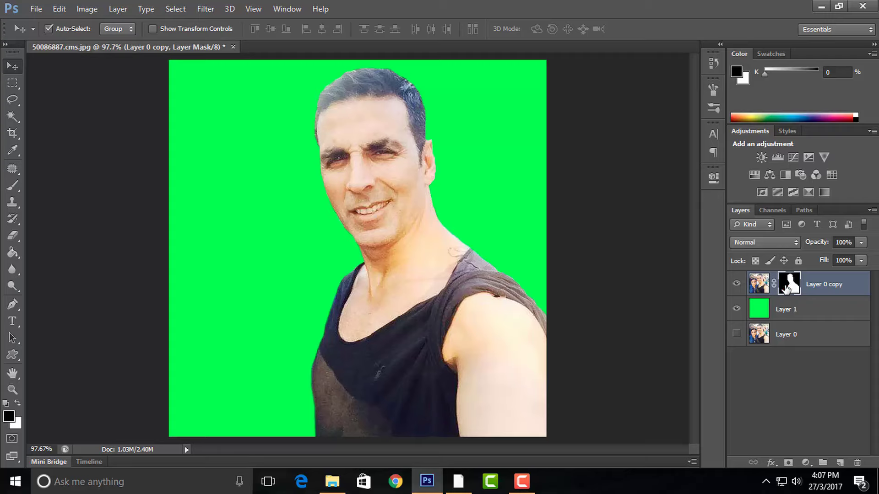
- Toggle the mask to compare with the original, then hide the green Layer 1
left_click(786, 289, "shift")
left_click(787, 289, "shift")
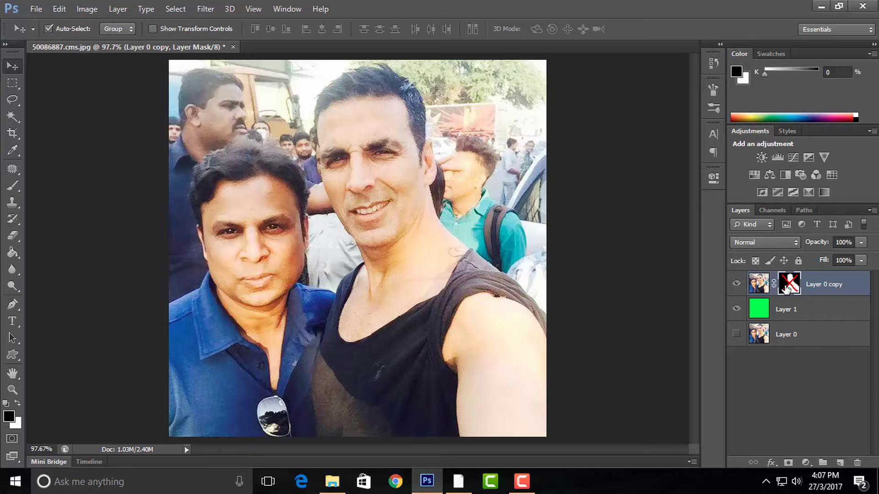
left_click(786, 288, "shift")
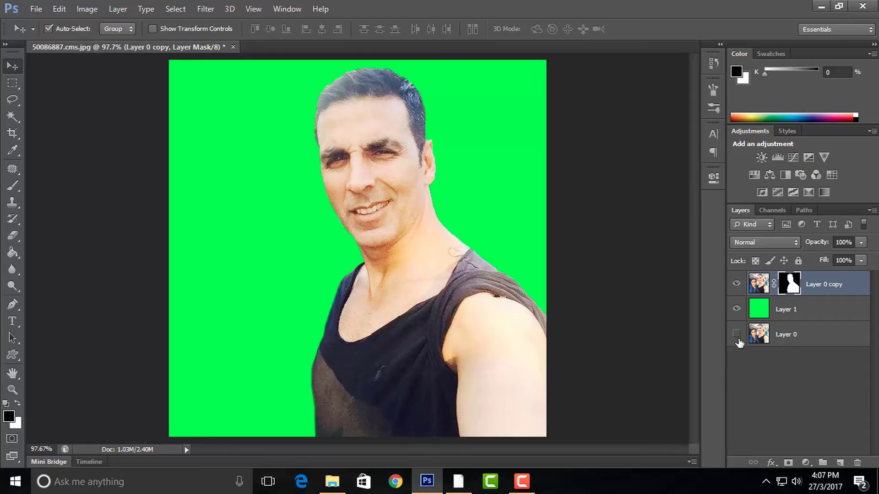
left_click(786, 288, "shift")
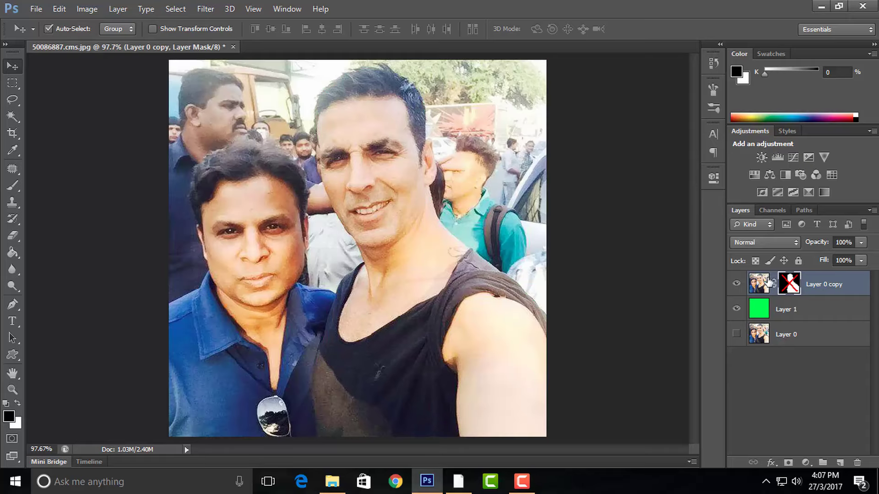
left_click(794, 284, "shift")
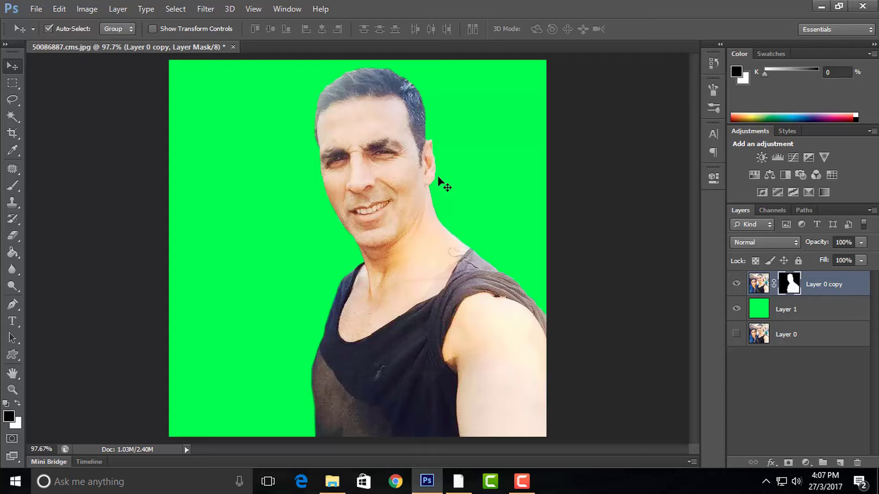
left_click(737, 311)
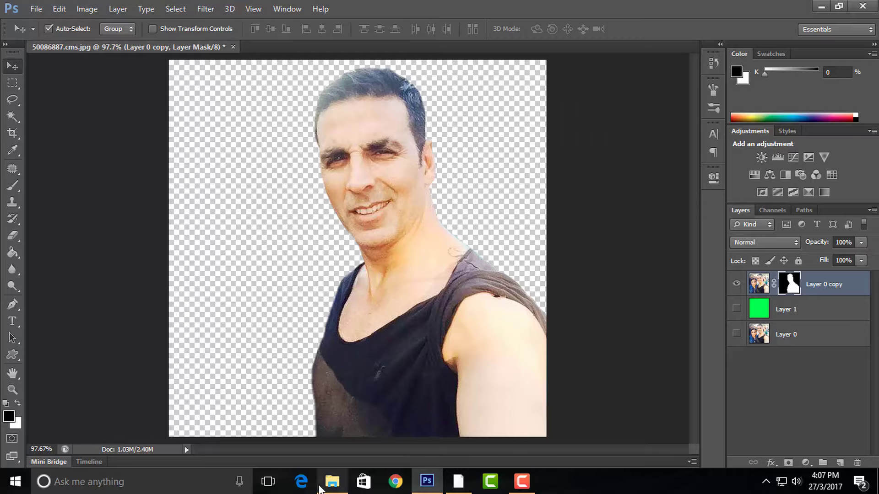
left_click(333, 482)
- Open the Pictures folder and view the first turban selfie in Picasa Photo Viewer
left_click(145, 41)
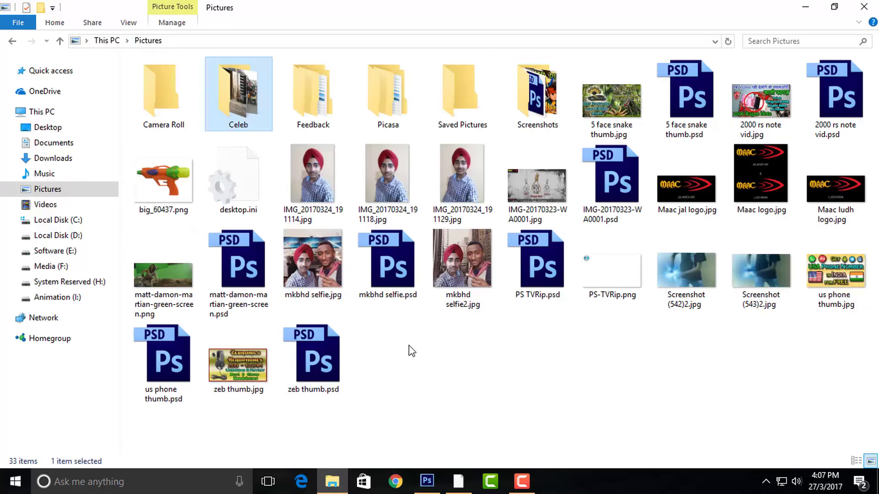
double_click(335, 188)
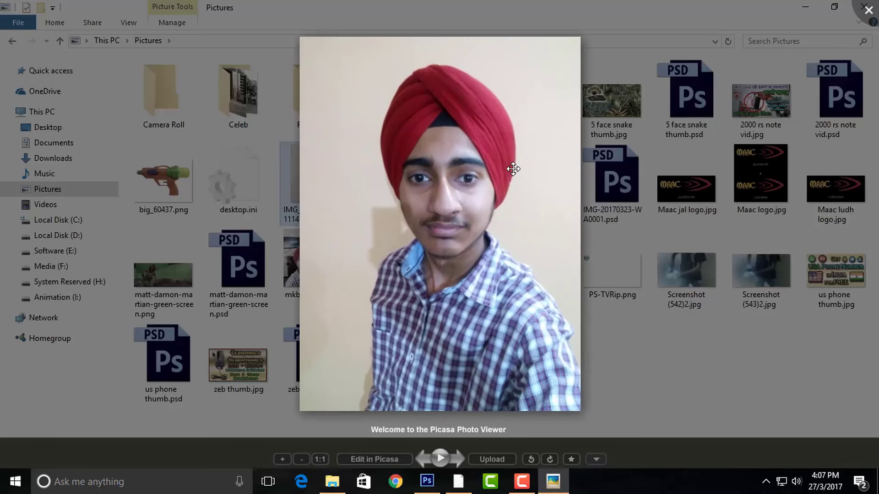
scroll(513, 169, "down", 1)
scroll(513, 169, "down", 1)
scroll(513, 169, "down", 1)
scroll(513, 169, "up", 1)
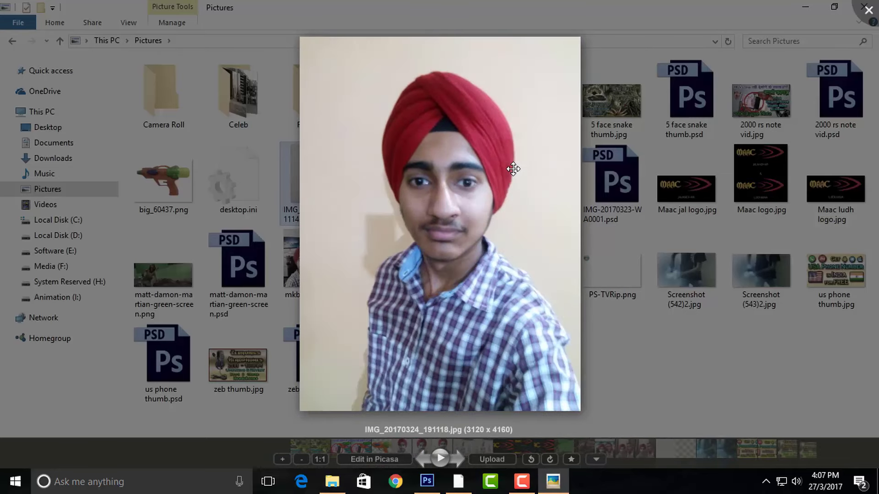
scroll(513, 169, "down", 1)
- Compare the other selfies, then drag IMG_20170324_191129.jpg into the Photoshop document
scroll(513, 169, "down", 1)
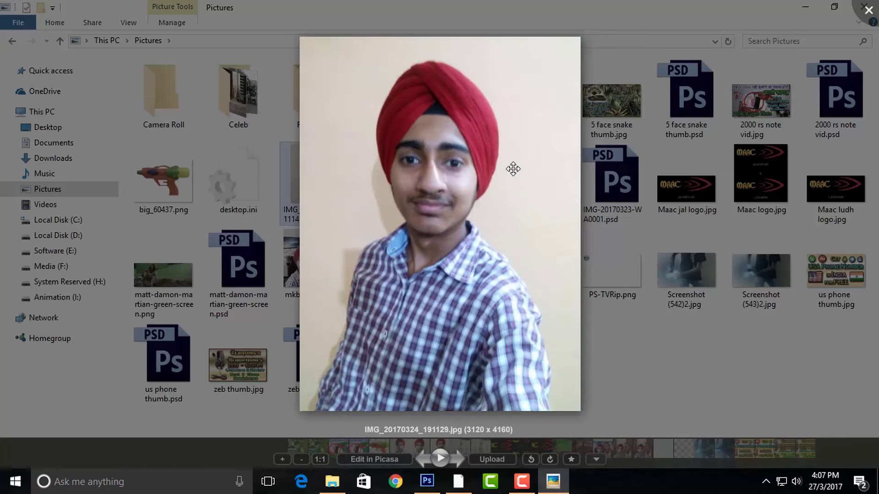
scroll(500, 161, "up", 1)
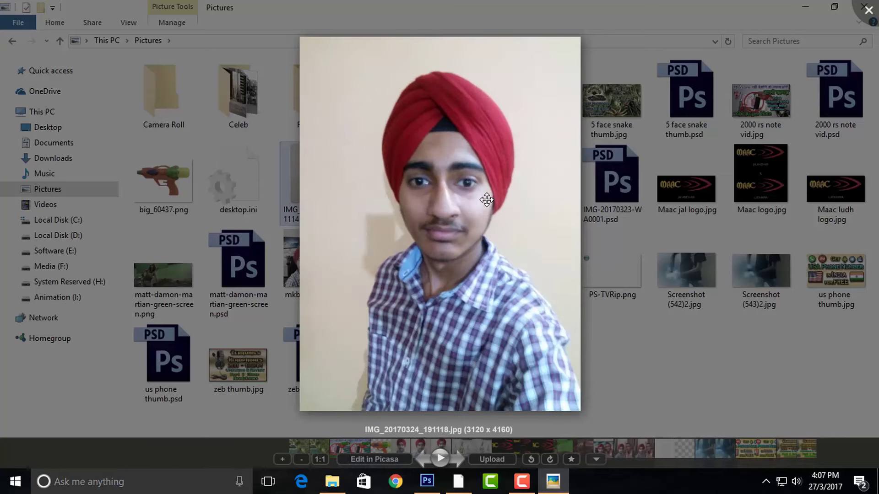
scroll(486, 200, "down", 1)
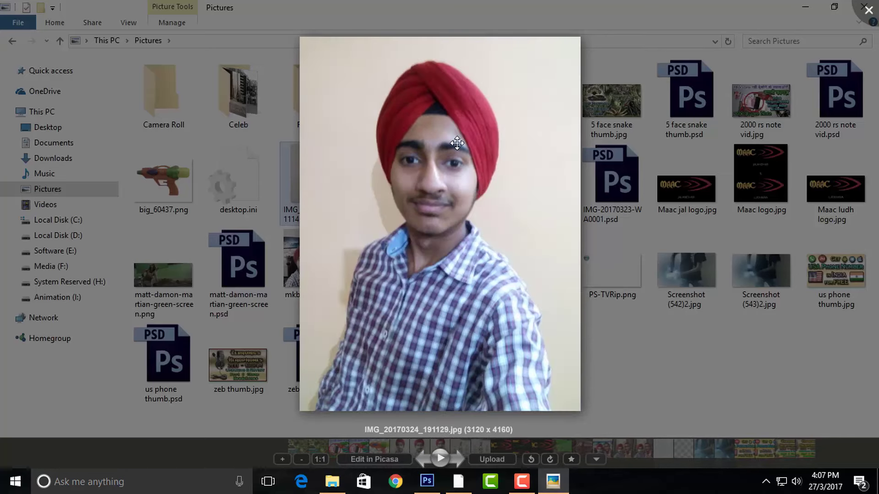
scroll(457, 143, "up", 1)
scroll(456, 143, "down", 1)
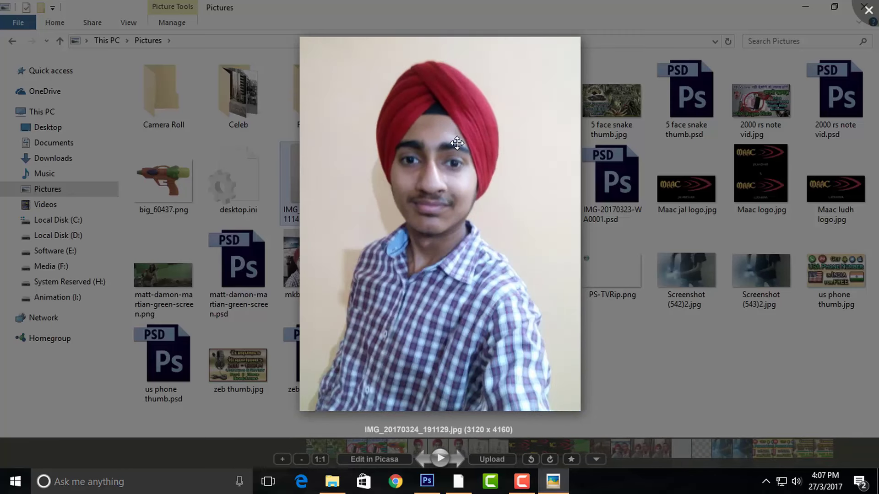
key("Escape")
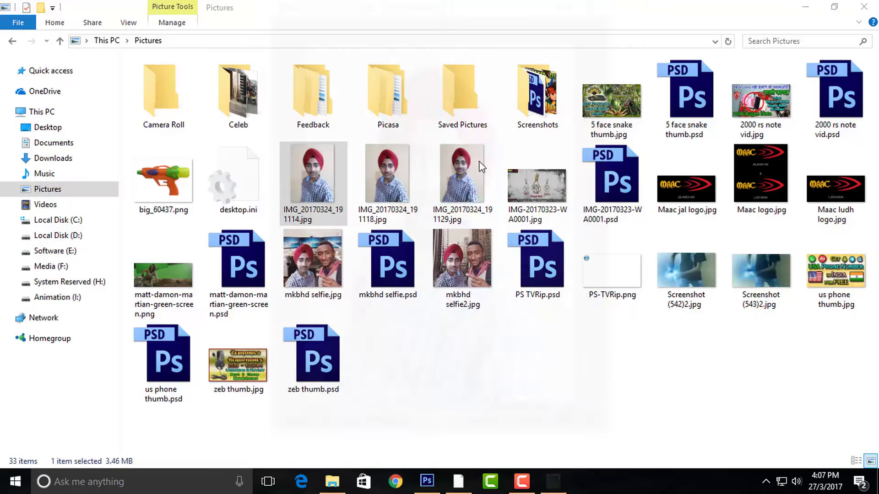
mouse_move(457, 161)
left_mouse_down()
mouse_move(430, 480)
mouse_move(408, 273)
left_mouse_up()
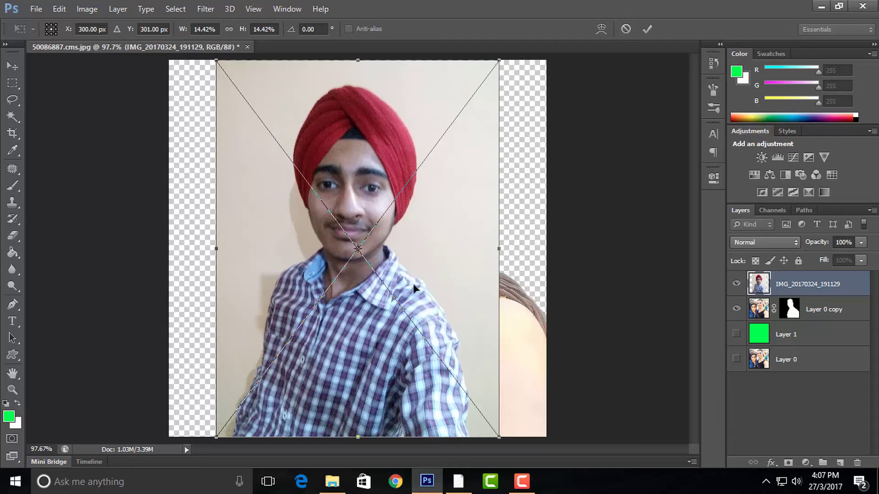
- Scale the placed selfie down slightly, flip it horizontally, and commit the transform
left_click_drag(502, 439, 497, 435)
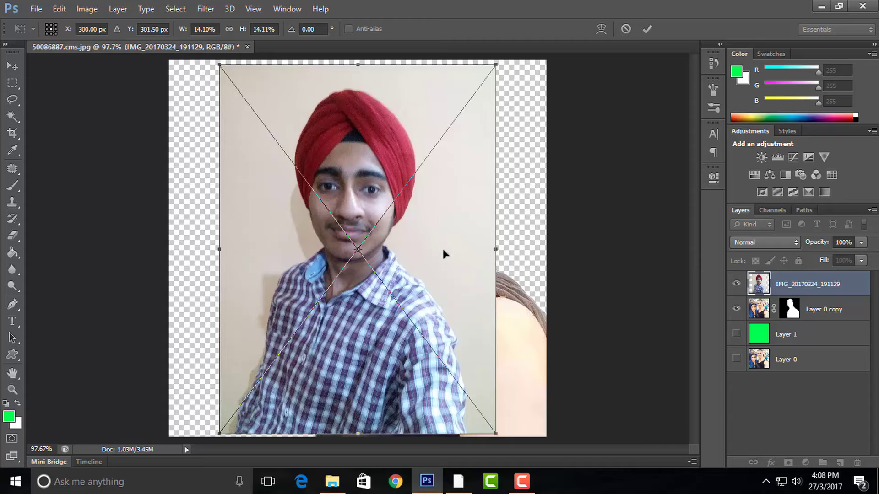
right_click(419, 236)
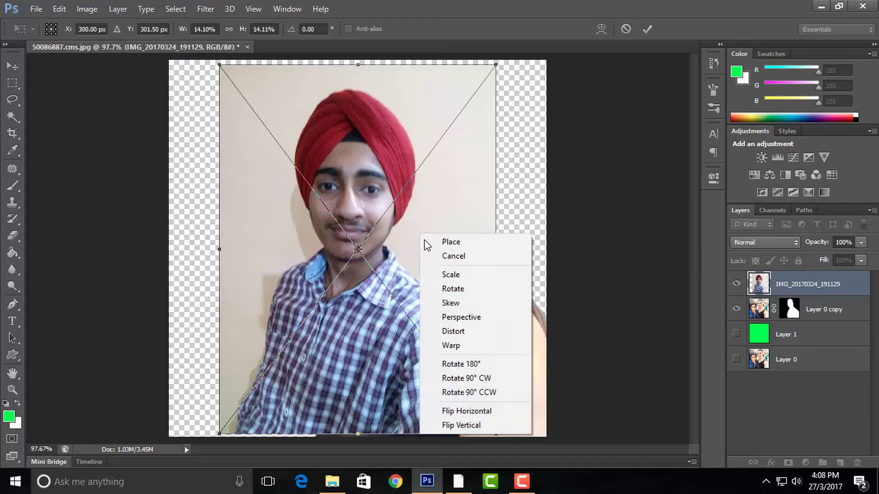
left_click(483, 413)
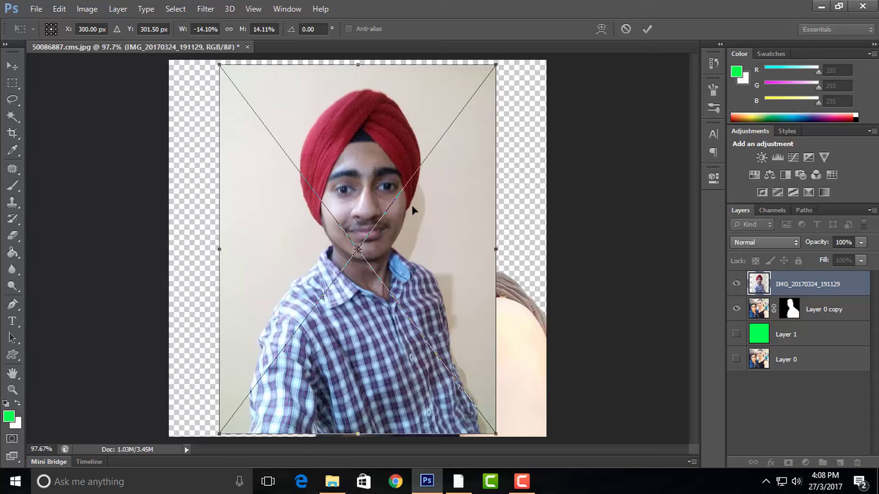
left_click(648, 33)
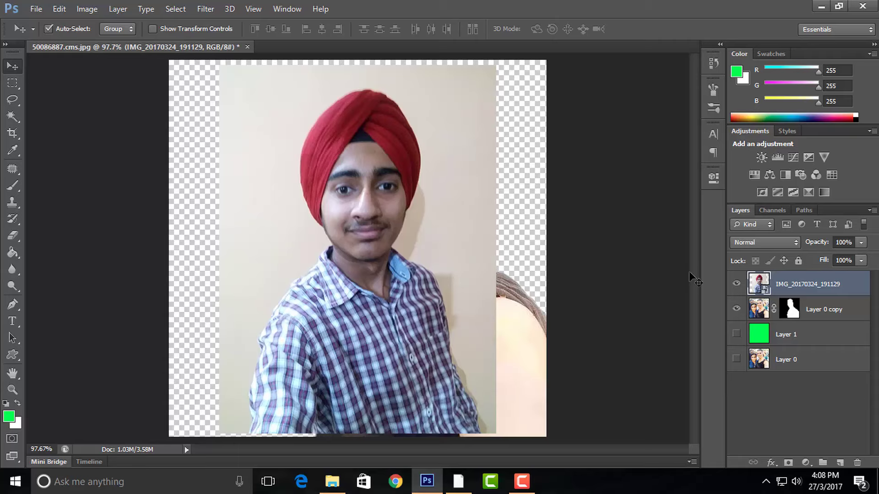
- Add a blank layer mask to the selfie layer
right_click(790, 292)
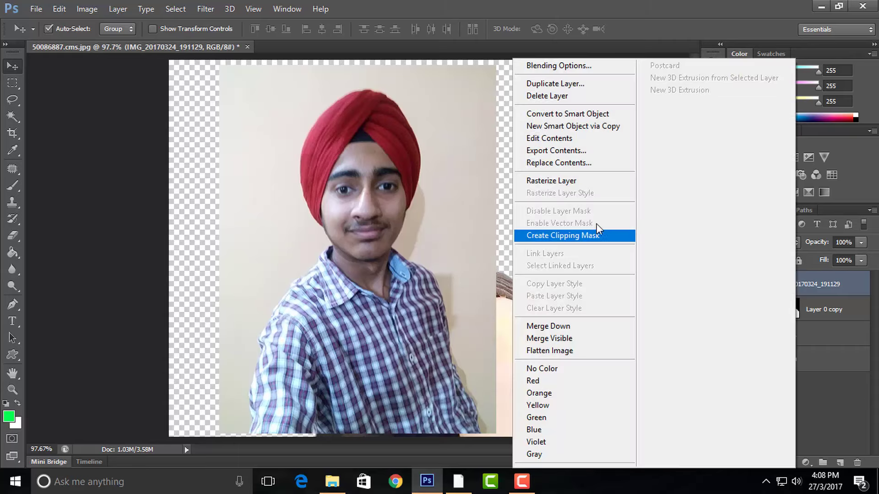
left_click(825, 288)
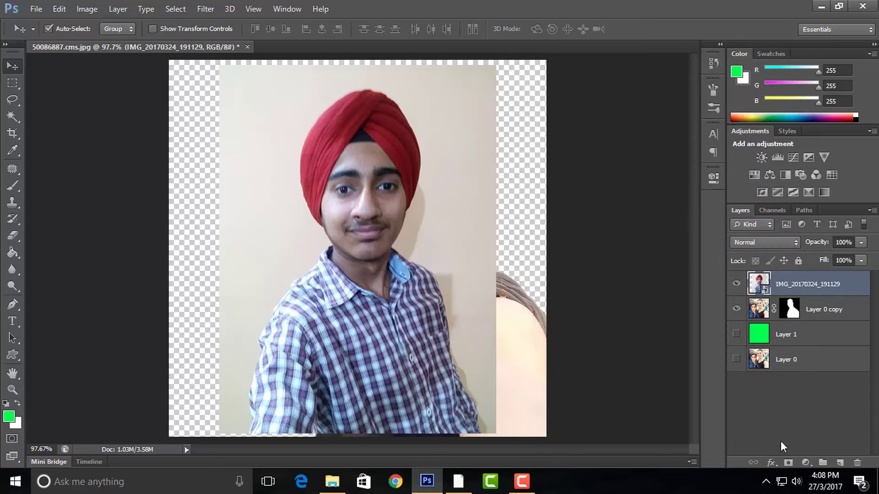
left_click(787, 463)
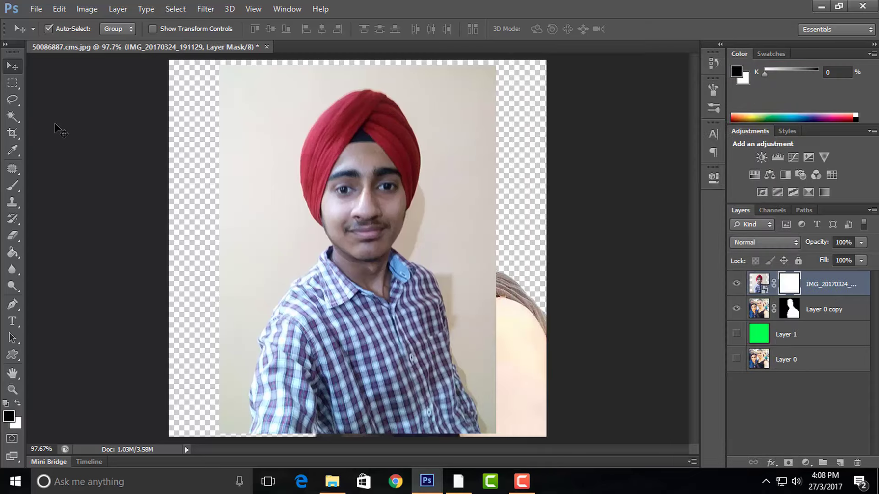
- Select the wall background around the person with the Magic Wand, adding the remaining areas
left_click(15, 120)
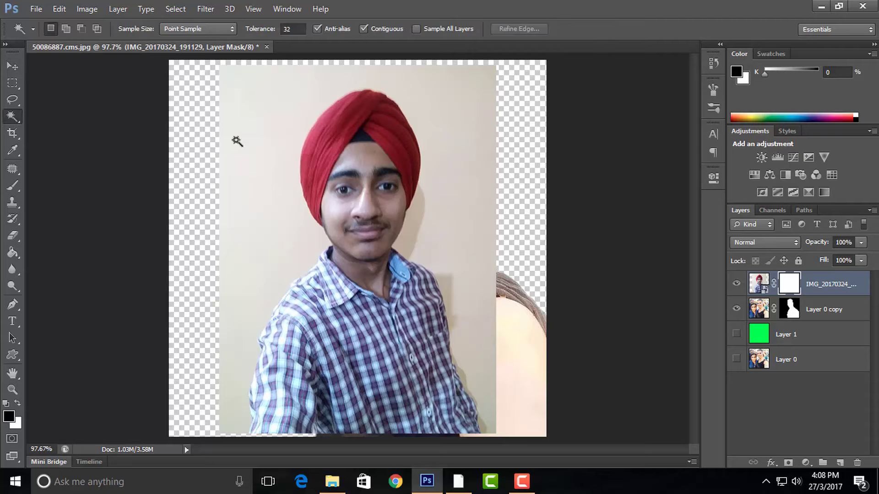
left_click(239, 142)
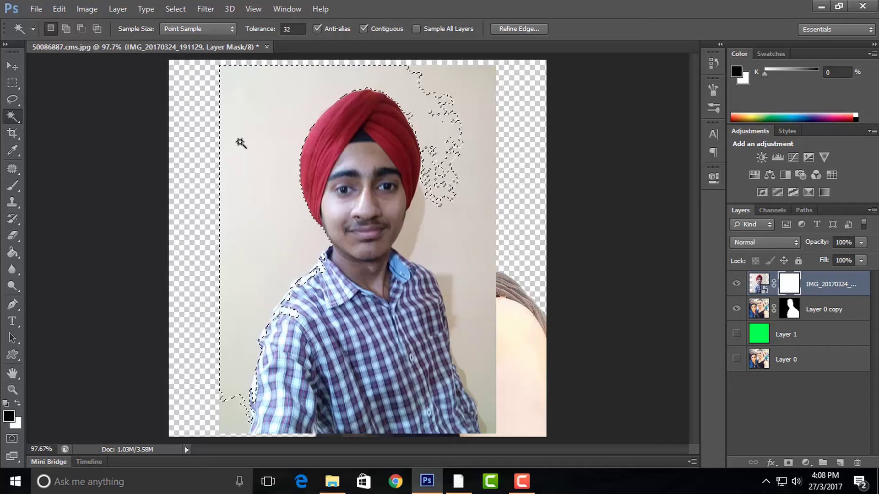
key("shift")
left_click(231, 407)
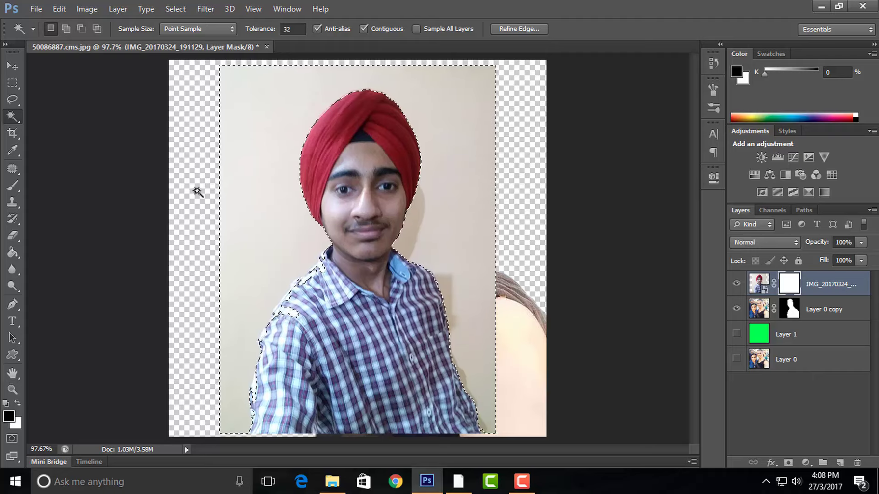
left_click(82, 27)
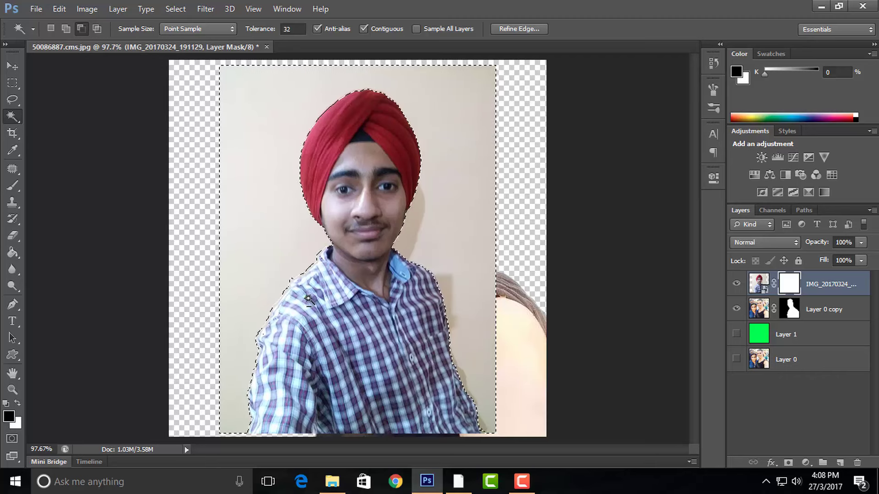
left_click(12, 66)
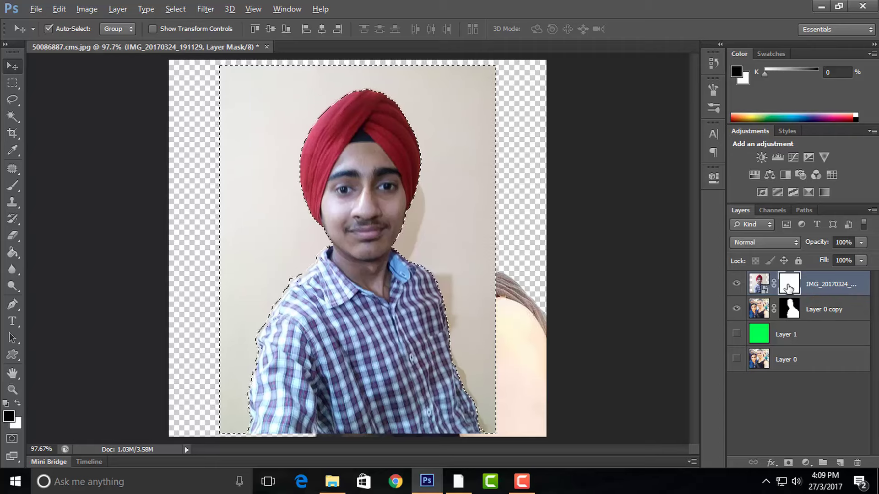
- Fill the selected wall black in the mask, deselect, show green Layer 1, and move the person left
key("alt+BackSpace")
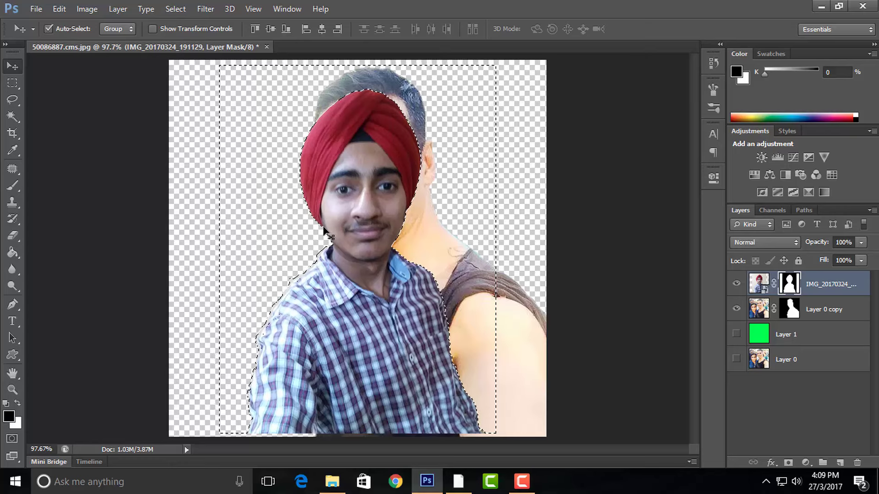
key("ctrl+d")
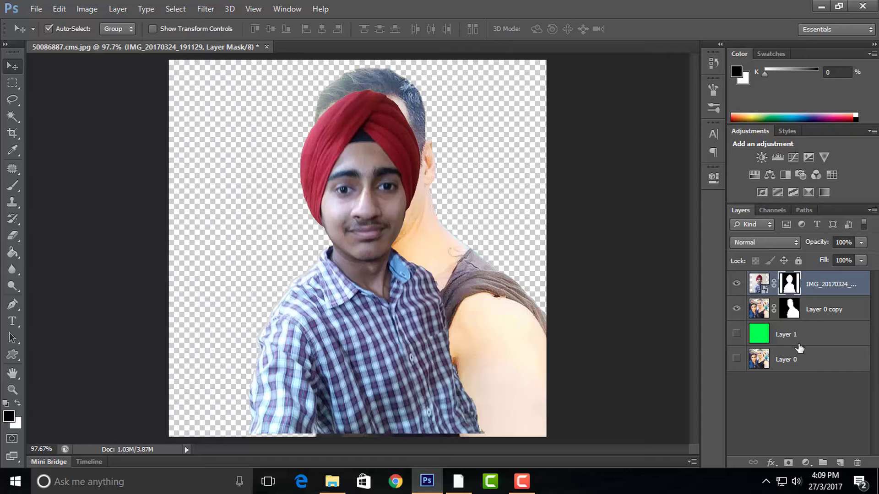
left_click(737, 334)
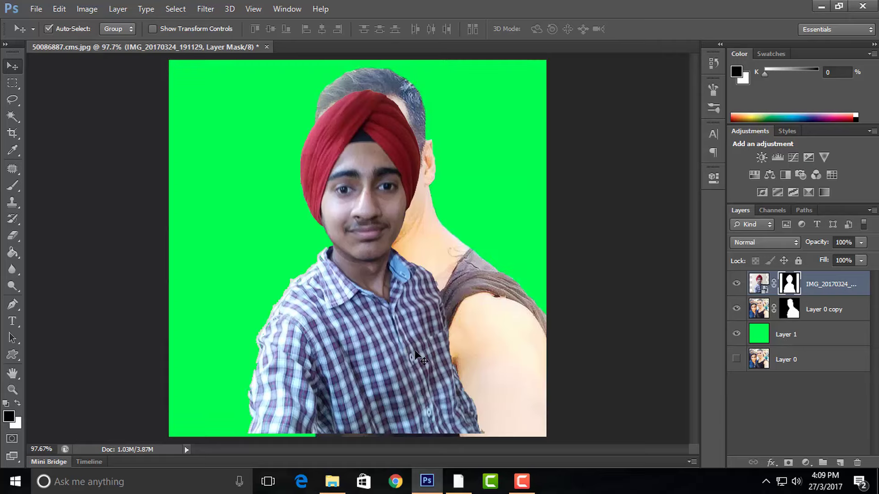
left_click_drag(416, 355, 360, 347)
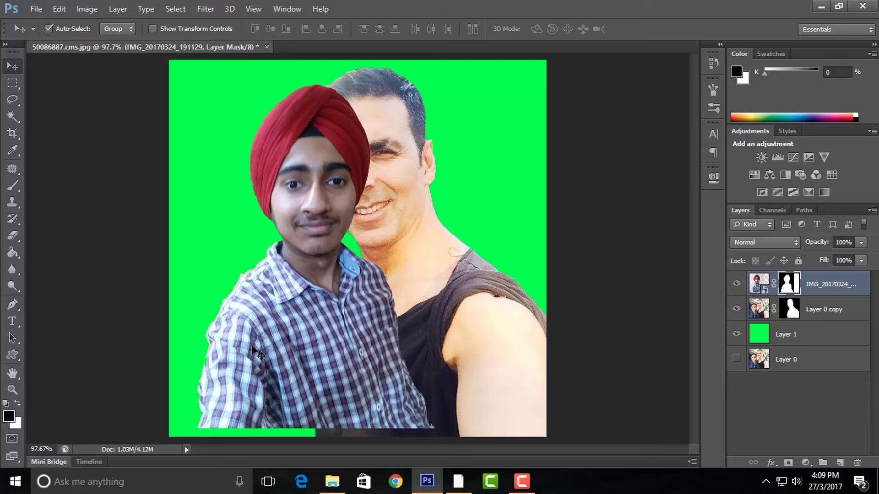
- Zoom to the shirt's shoulder edge and set up a larger mask brush
scroll(256, 353, "up", 3)
scroll(255, 354, "up", 3)
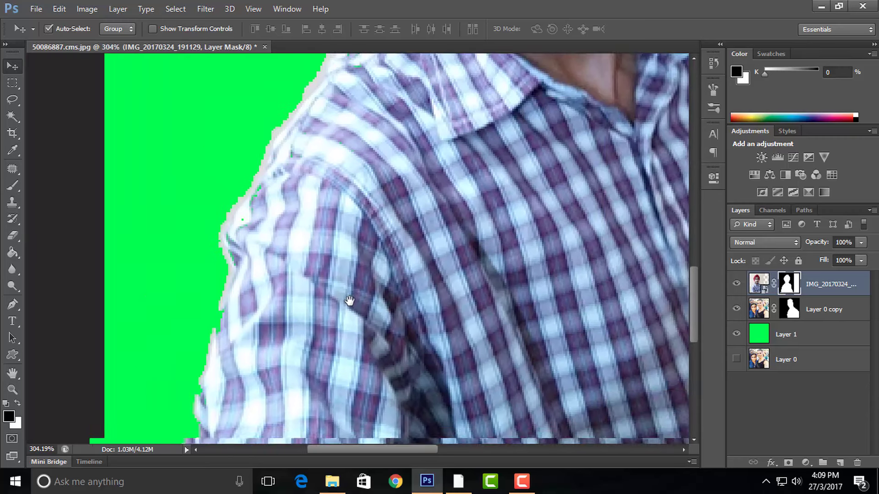
left_click_drag(350, 301, 438, 225)
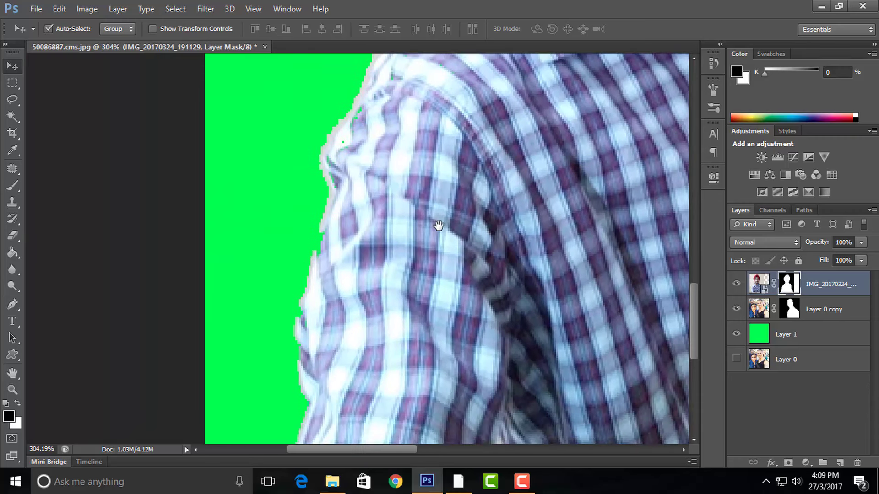
left_click(12, 185)
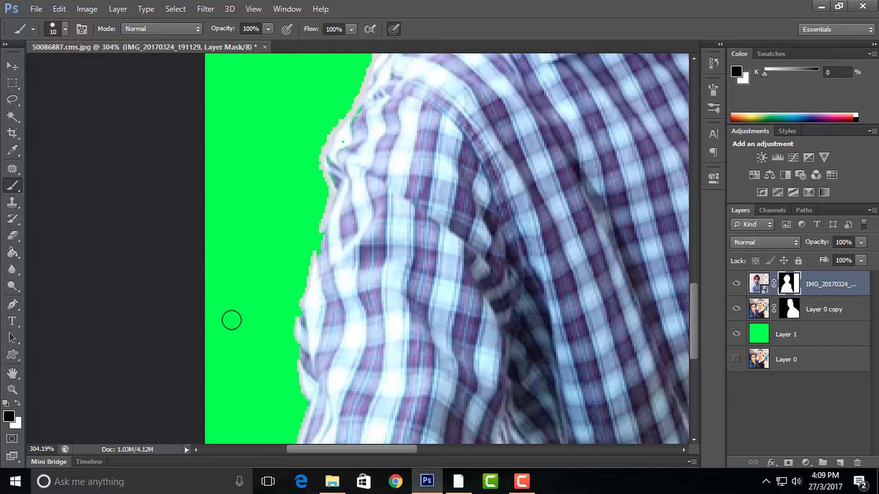
key("bracketright")
key("bracketright")
key("bracketright")
scroll(279, 364, "down", 3)
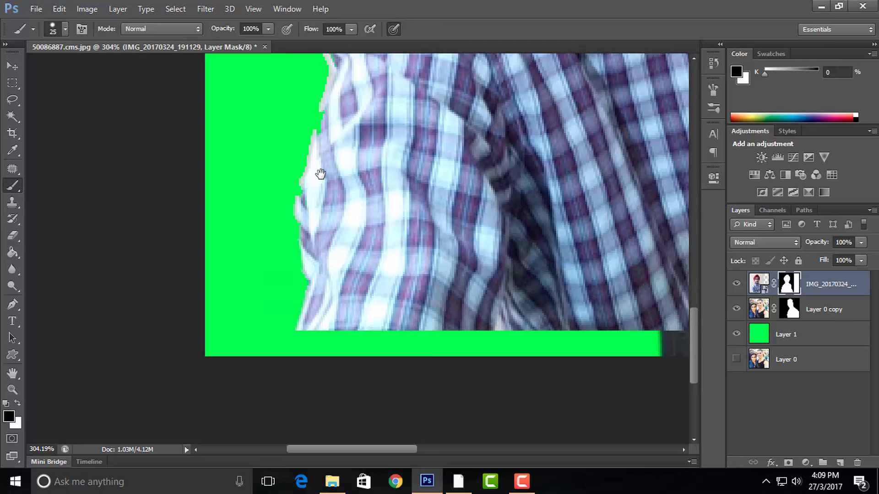
scroll(320, 172, "up", 2)
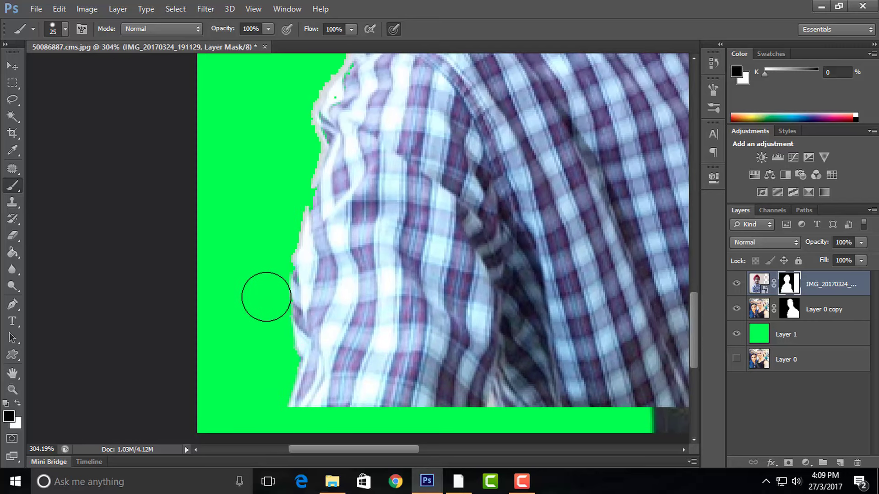
right_click(294, 207)
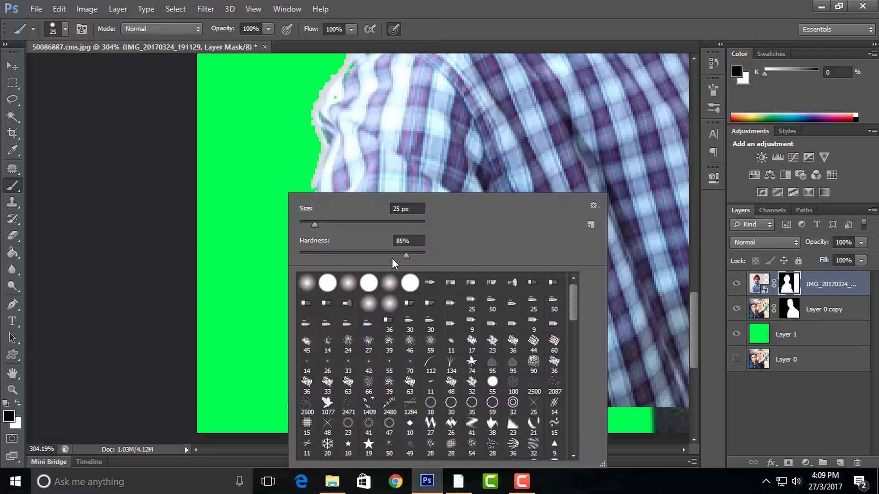
key("Escape")
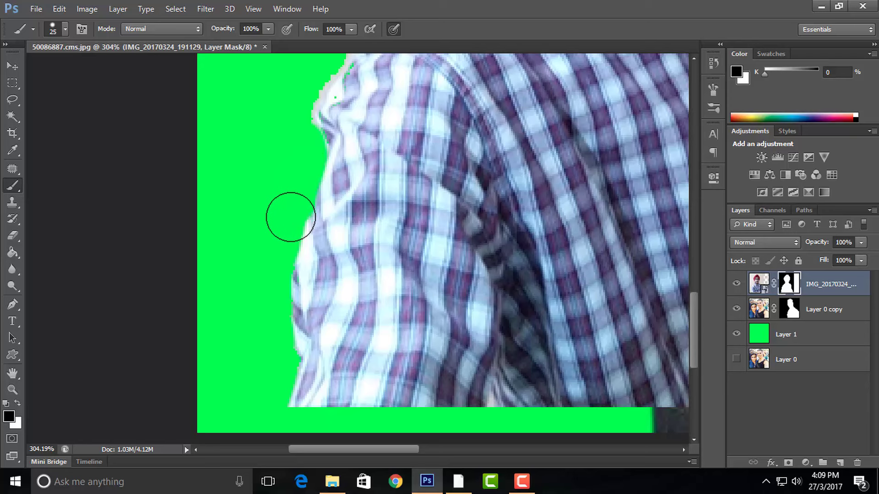
- Mask away the pale fringe along the shirt edge and shoulder
left_click_drag(337, 216, 332, 374)
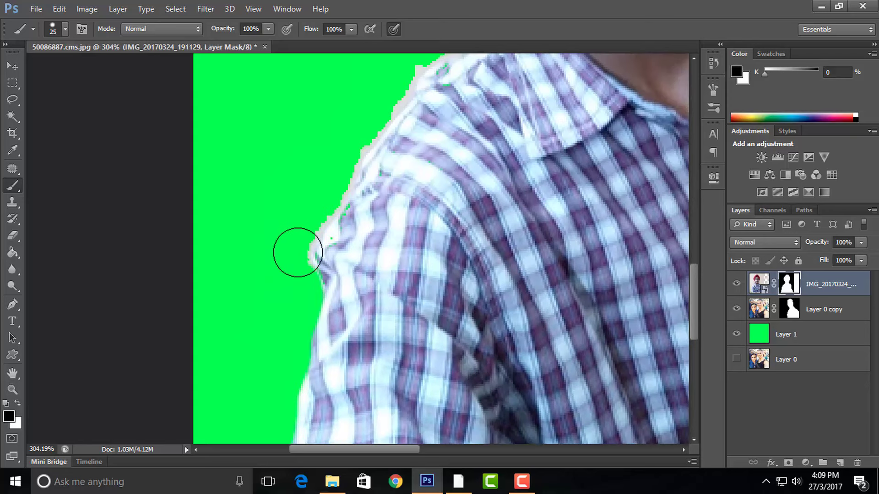
mouse_move(298, 246)
left_mouse_down()
mouse_move(348, 141)
mouse_move(294, 268)
left_mouse_up()
left_click_drag(340, 236, 320, 278)
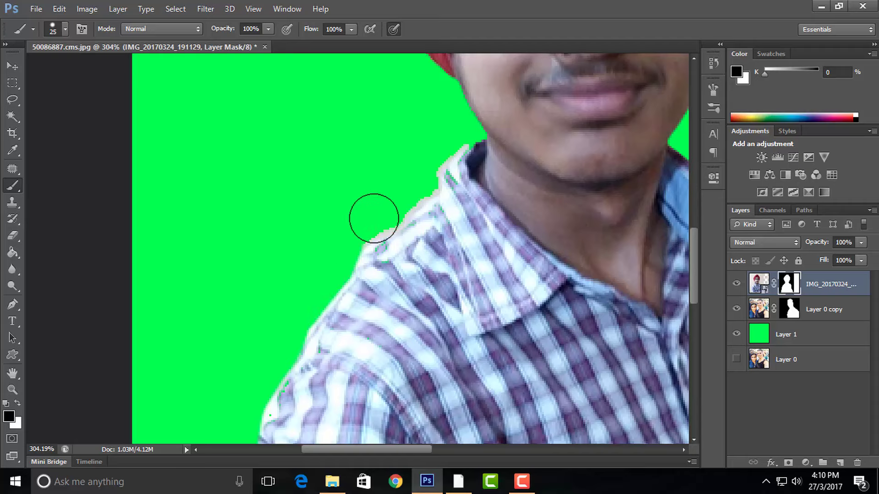
mouse_move(373, 216)
left_mouse_down()
mouse_move(359, 229)
mouse_move(416, 178)
mouse_move(368, 245)
left_mouse_up()
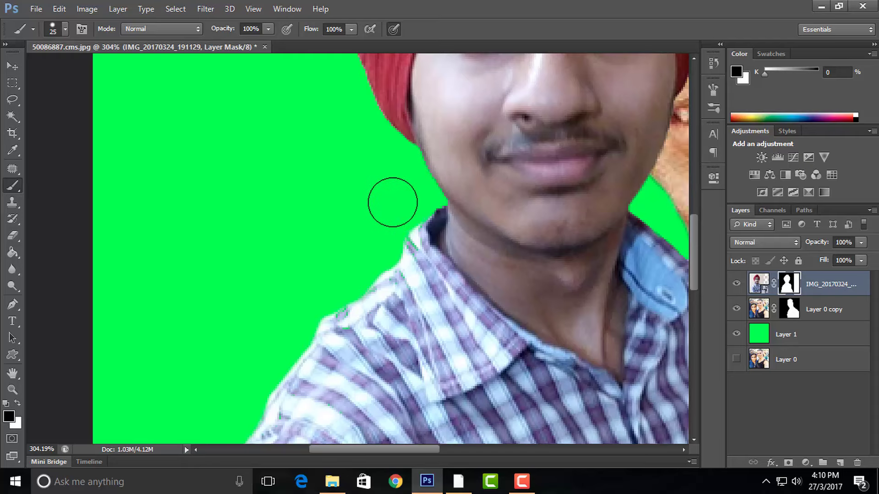
key("bracketleft")
scroll(419, 246, "down", 5)
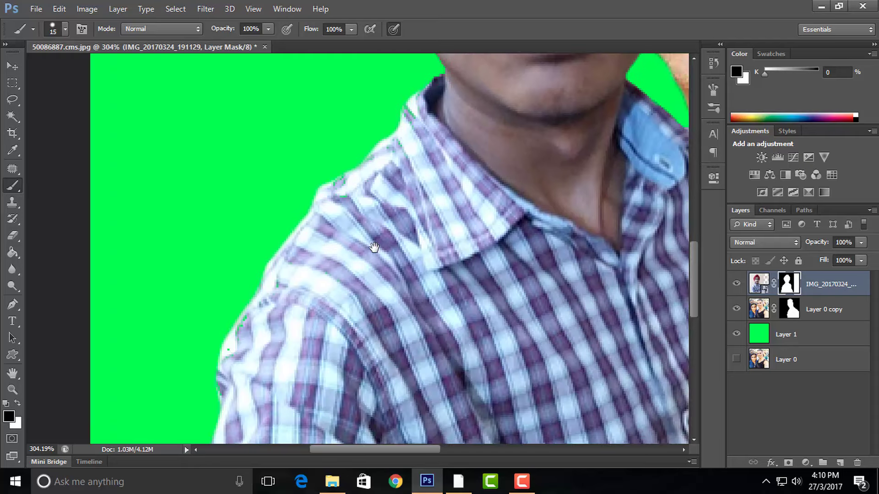
- Paint white to restore the shirt, collar and neck edges over green specks, then fit the image on screen
key("x")
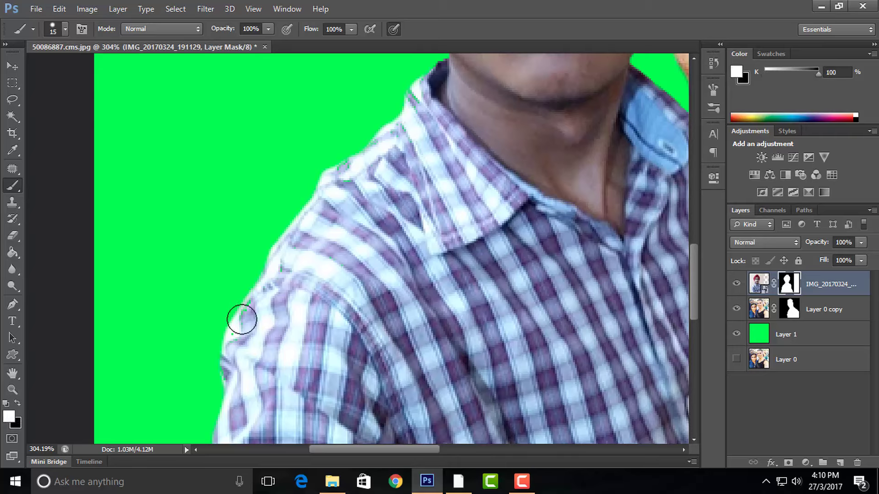
mouse_move(241, 318)
left_mouse_down()
mouse_move(243, 339)
mouse_move(261, 304)
left_mouse_up()
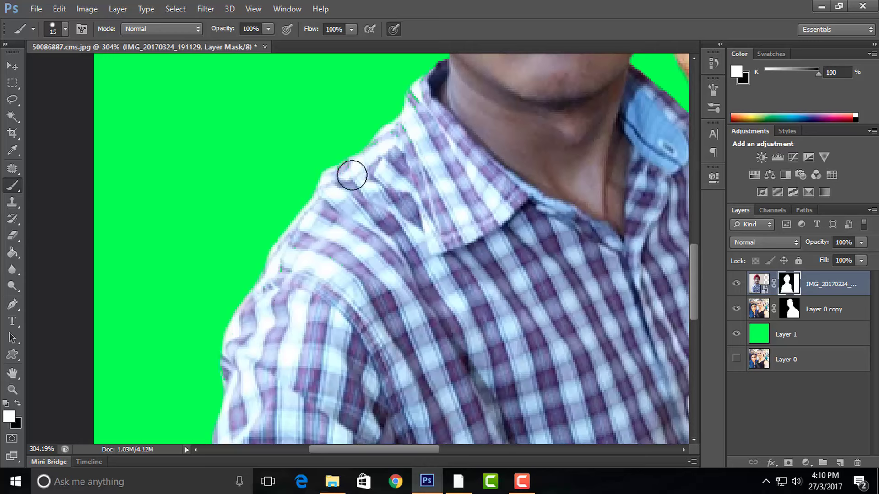
left_click_drag(351, 172, 343, 180)
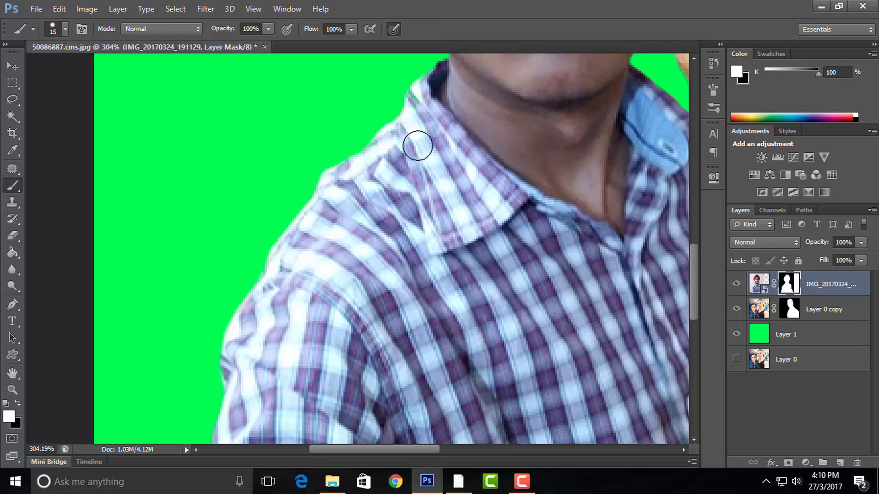
scroll(386, 226, "up", 3)
left_click_drag(387, 226, 379, 208)
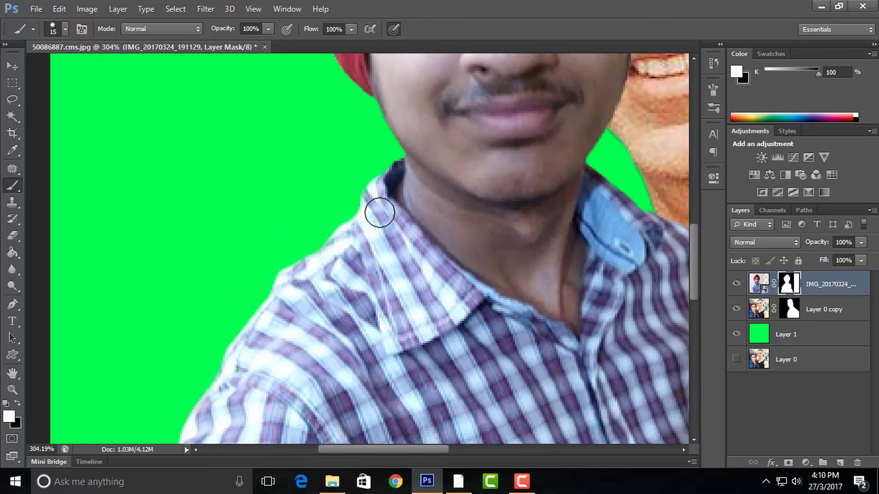
left_click_drag(404, 180, 408, 169)
scroll(402, 235, "down", 10)
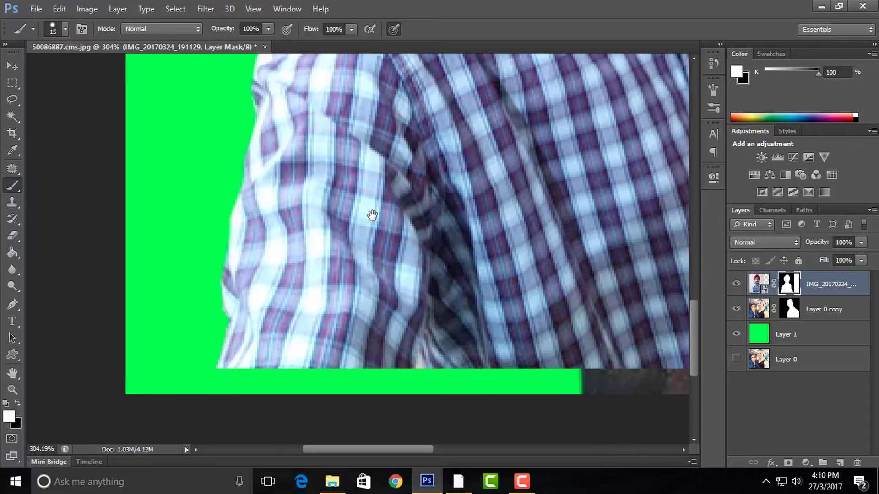
mouse_move(372, 216)
left_mouse_down()
mouse_move(373, 393)
mouse_move(392, 308)
mouse_move(459, 186)
left_mouse_up()
key("ctrl+0")
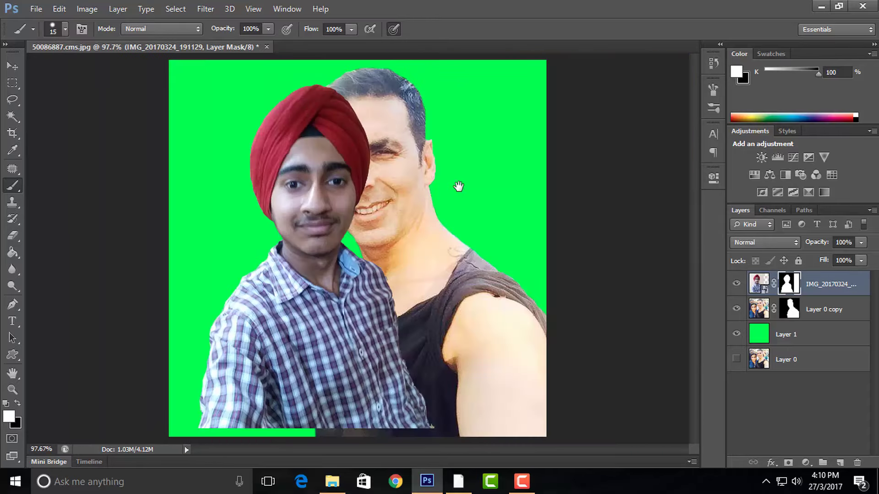
- Move the boy's cut-out down and left, and the celebrity further right
left_click(11, 68)
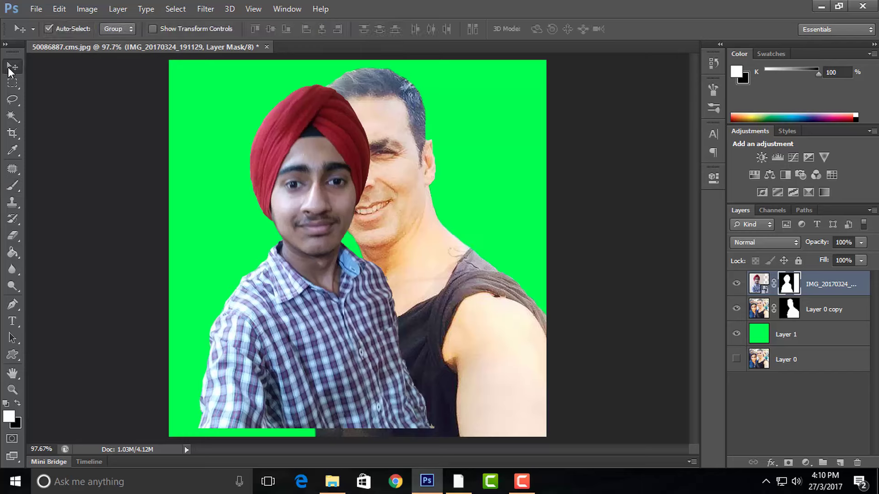
left_click_drag(345, 345, 285, 380)
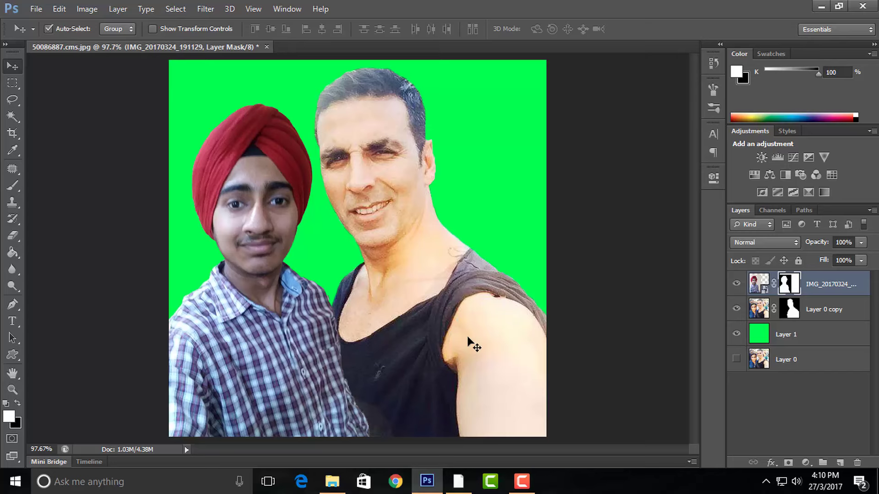
left_click(468, 338)
left_click_drag(457, 350, 501, 350)
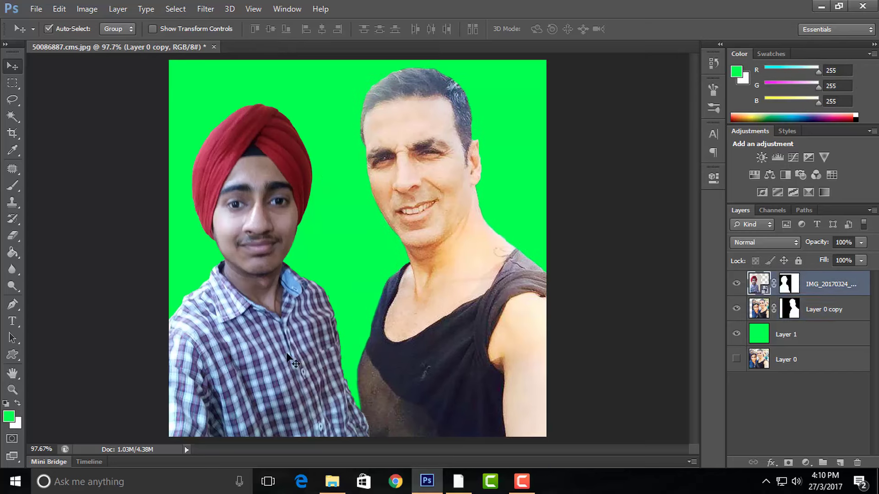
- Enlarge the boy's cut-out to about 110%, then about 104% more
key("ctrl+t")
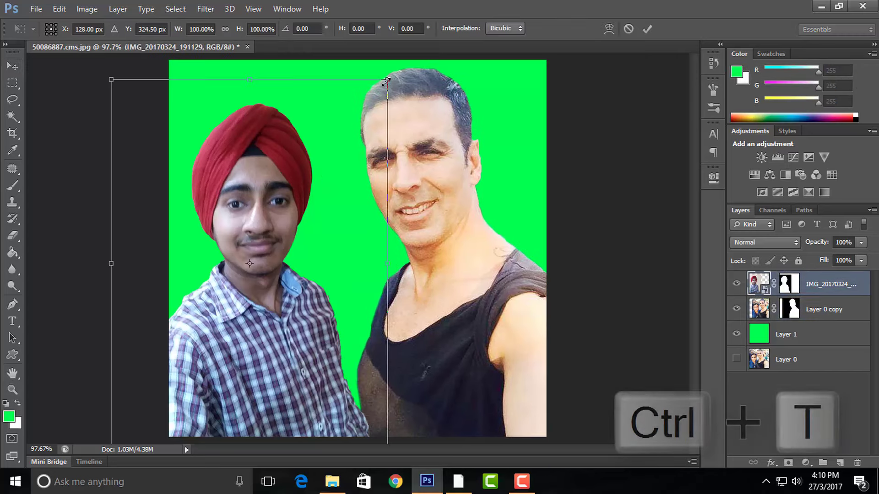
mouse_move(392, 87)
left_mouse_down()
mouse_move(417, 61)
mouse_move(402, 60)
left_mouse_up()
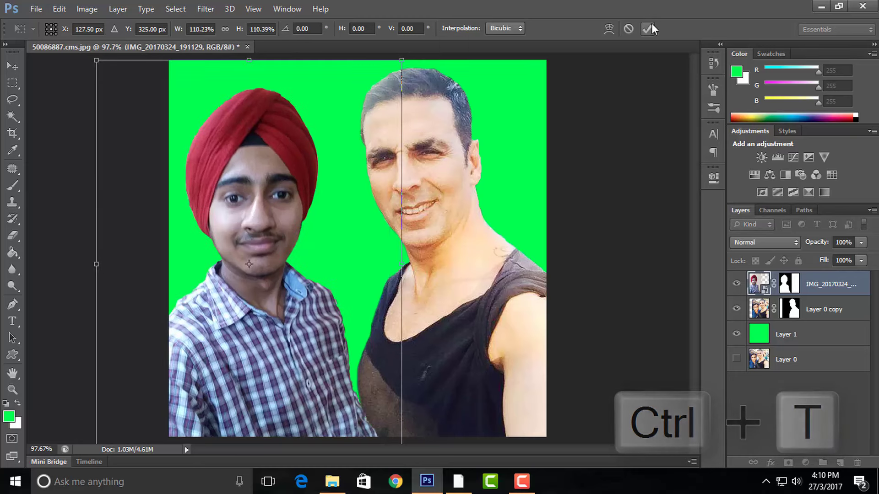
left_click(647, 28)
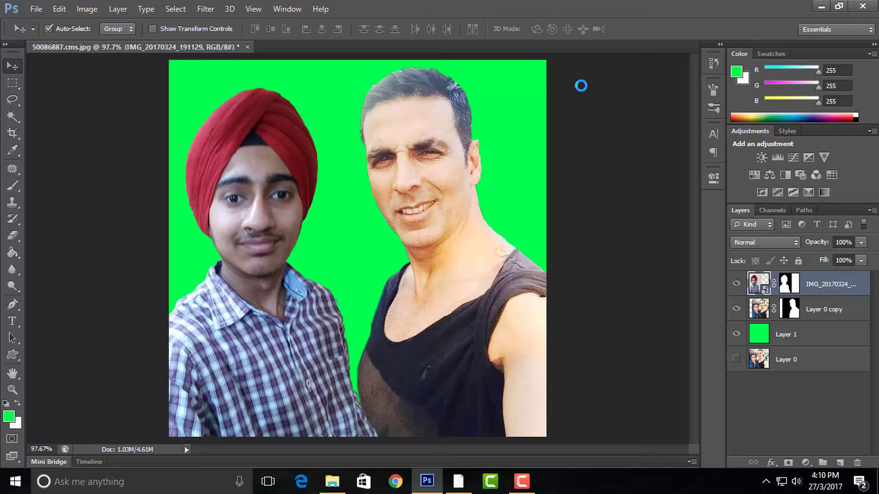
key("ctrl+t")
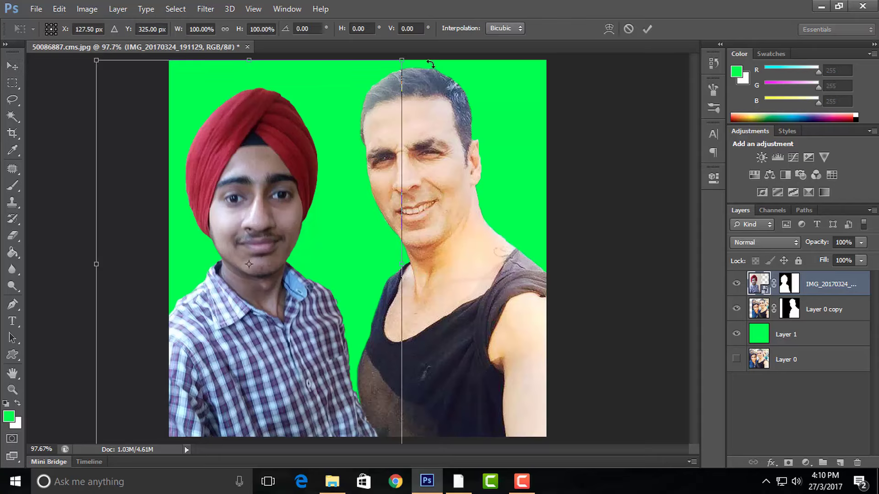
left_click_drag(403, 61, 415, 57)
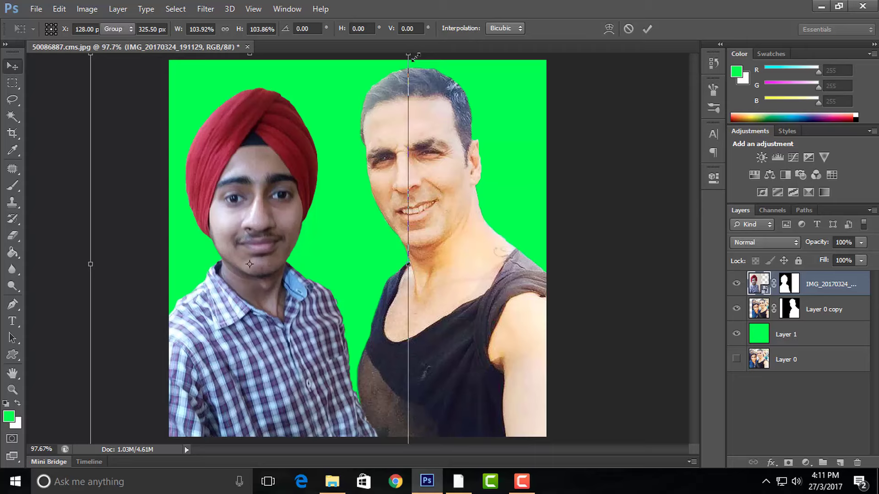
key("Return")
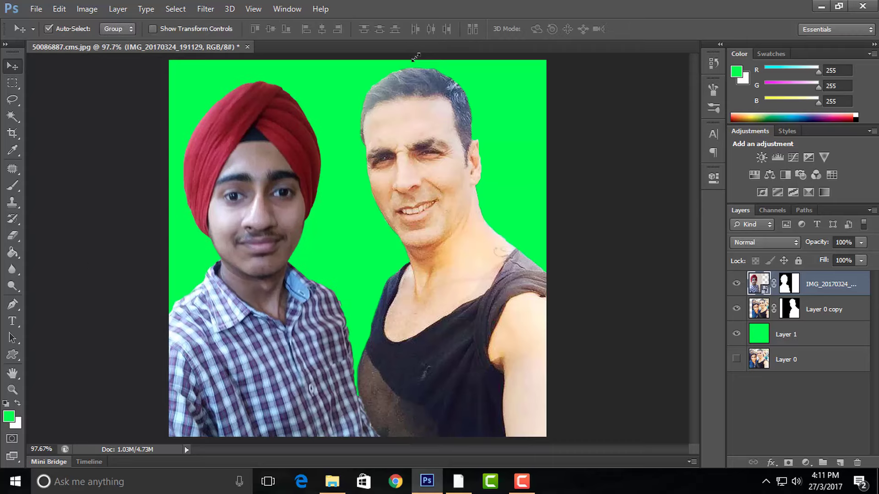
- Tilt the boy's cut-out about 5 degrees, nudge it slightly, and commit
key("ctrl+t")
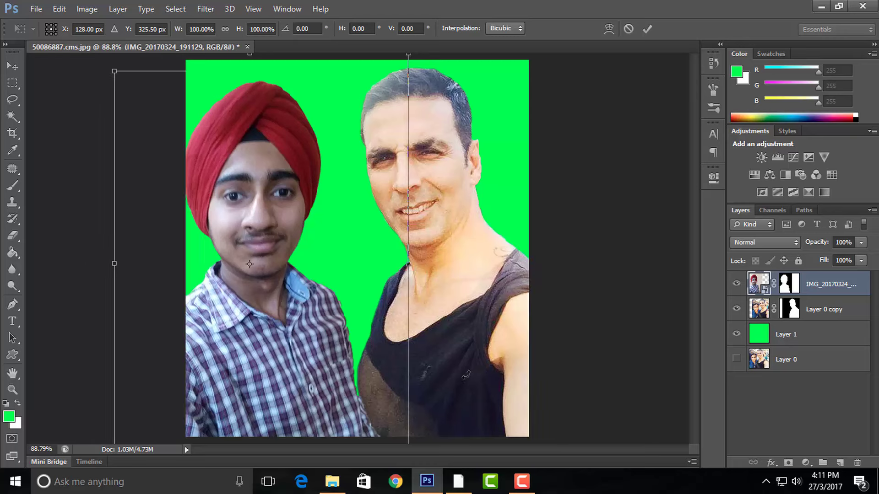
scroll(466, 374, "up", 2)
scroll(466, 374, "down", 3)
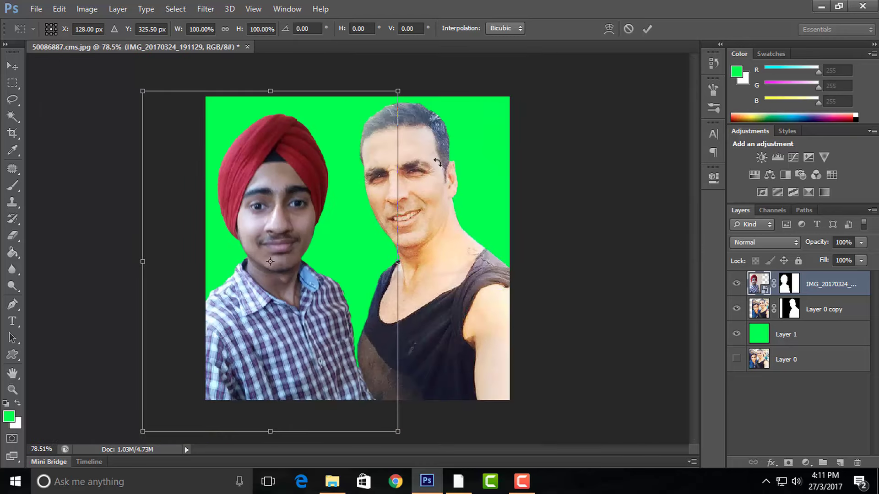
left_click_drag(441, 78, 452, 91)
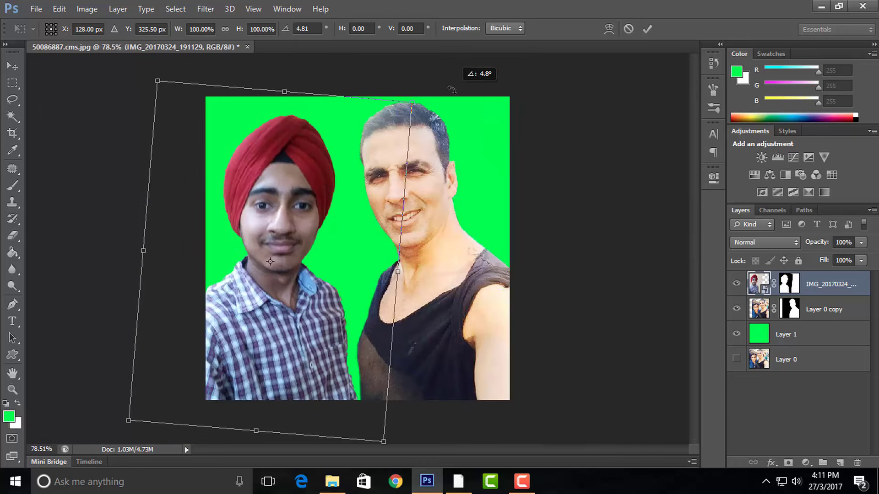
left_click_drag(452, 90, 460, 98)
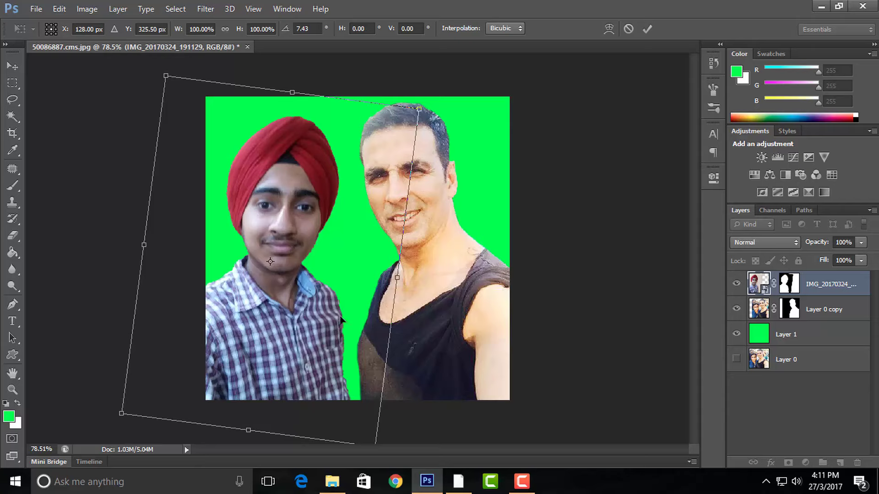
key("shift+Right")
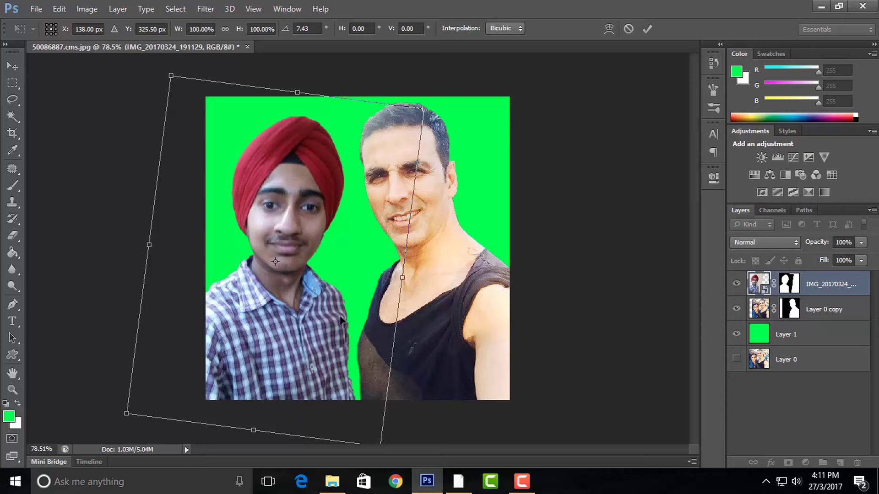
key("Left")
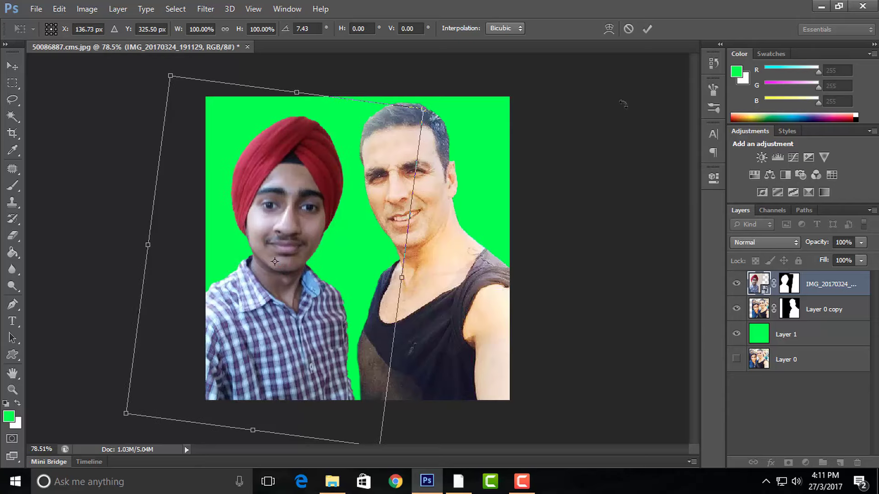
key("Return")
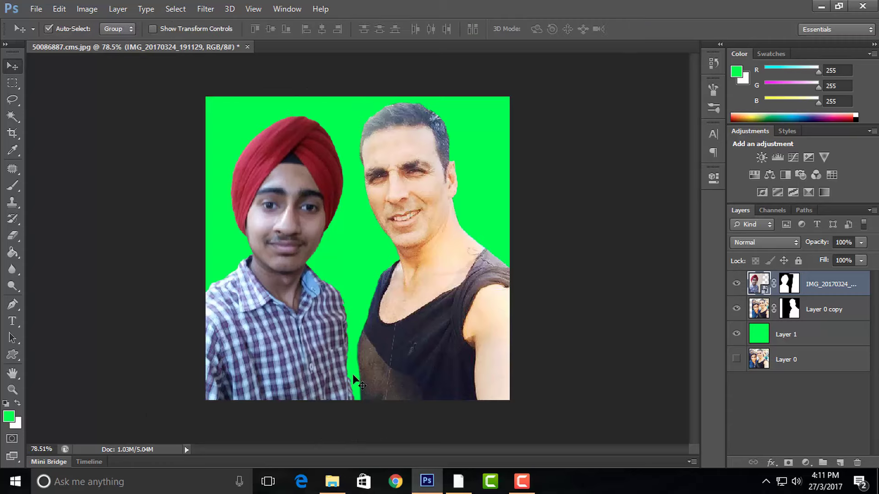
- Try masking the turban top with a size-40 black brush on the boy's mask, then undo it
key("ctrl+0")
left_click(789, 286)
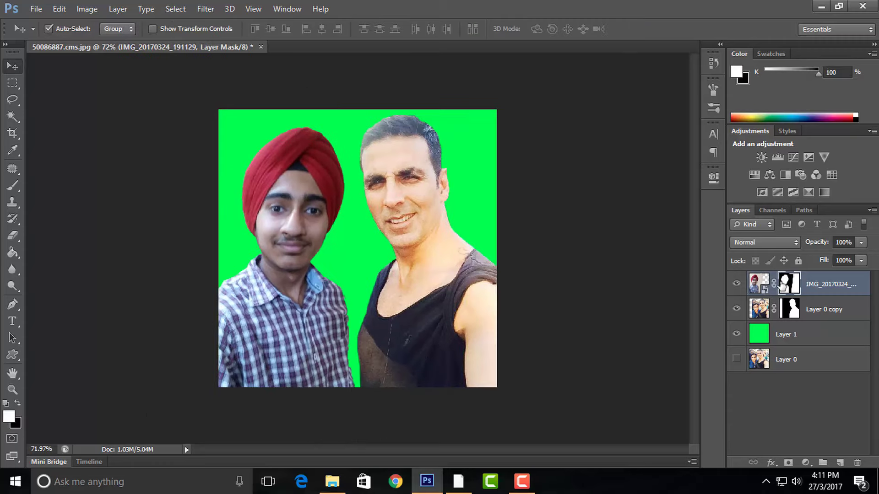
key("ctrl+plus")
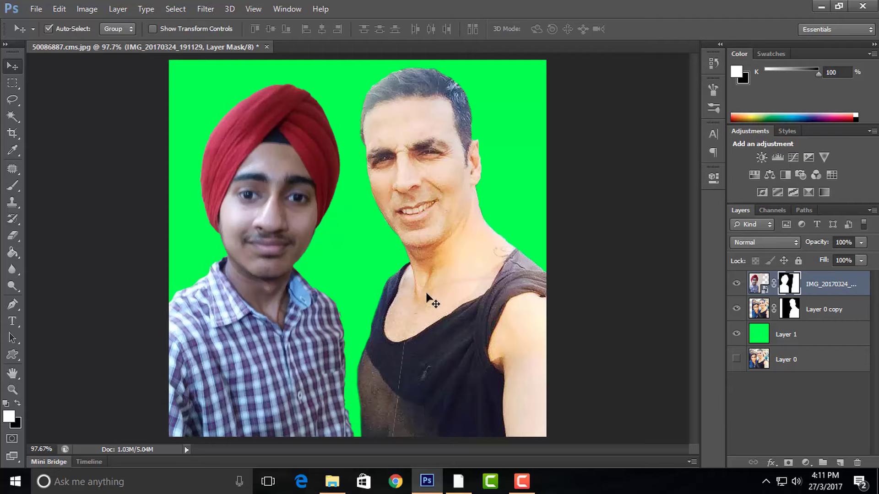
left_click(12, 185)
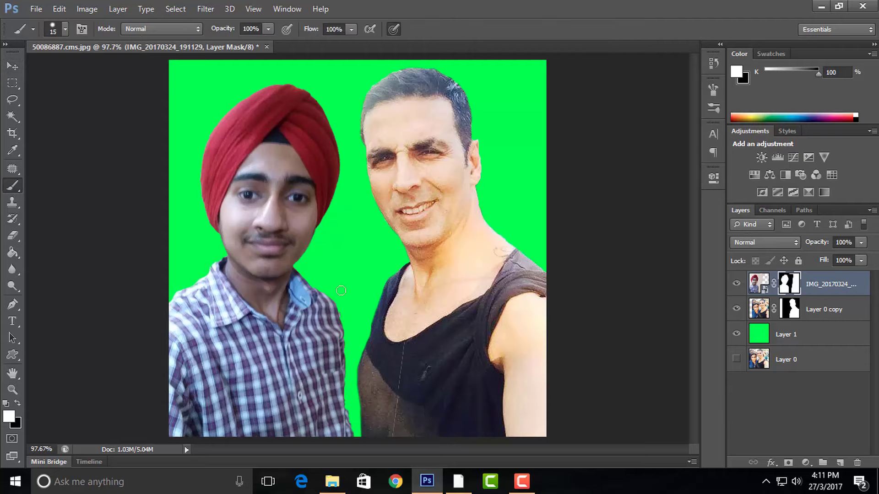
key("bracketright")
key("x")
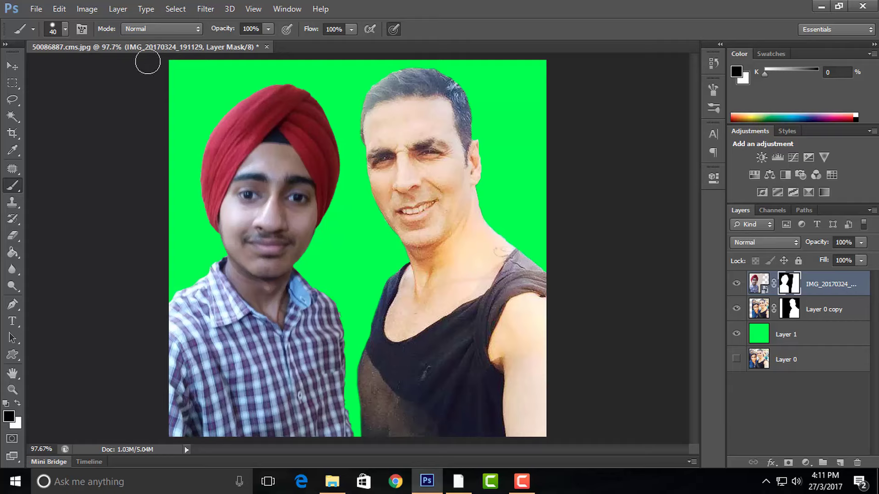
left_click_drag(291, 77, 344, 72)
key("ctrl+z")
- Hide the green background layer so the pair sits on transparency
left_click(14, 69)
left_click(793, 334)
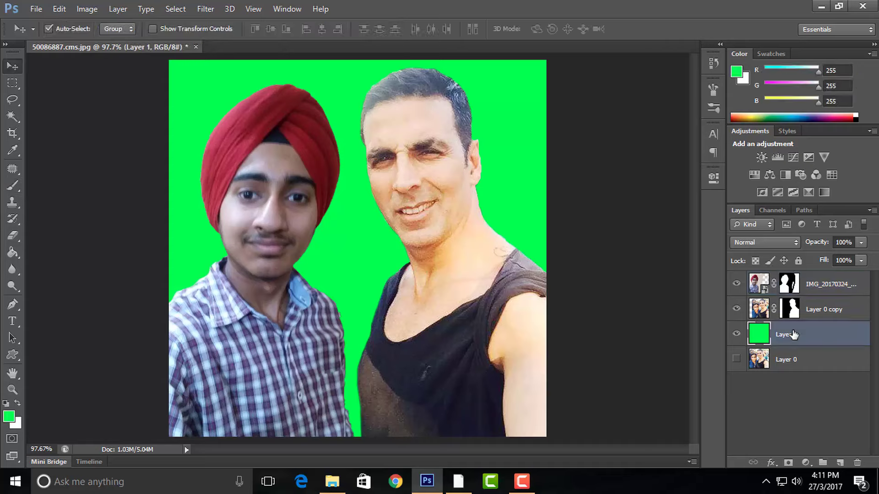
left_click(736, 339)
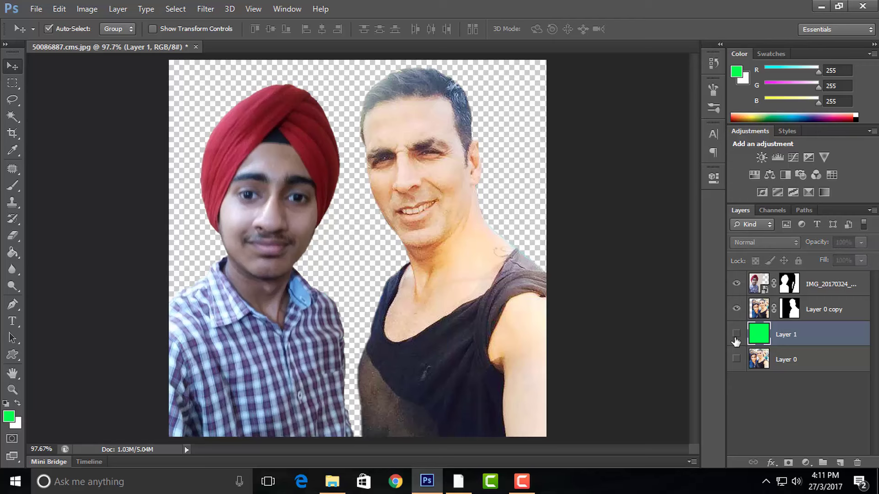
left_click(736, 339)
- Nudge the boy's cut-out layer several steps lower beside the celebrity
left_click(275, 387)
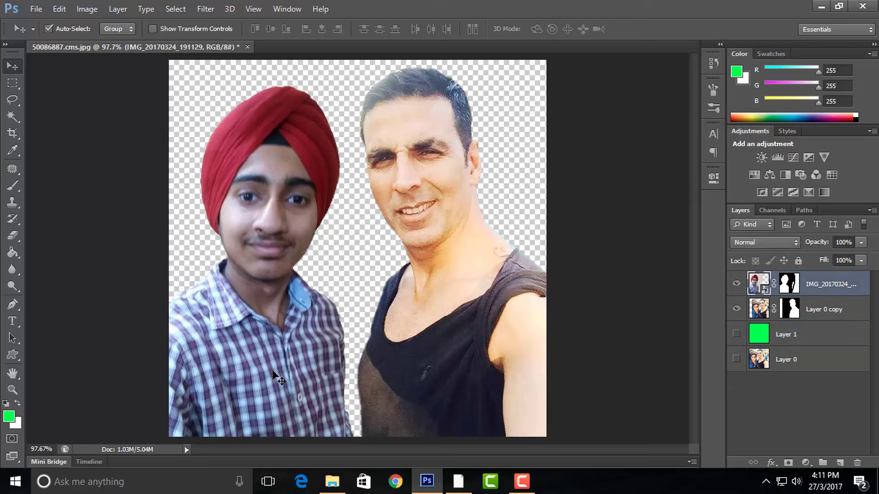
key("shift+Down")
key("shift+Down")
key("shift+Down")
key("shift+Down")
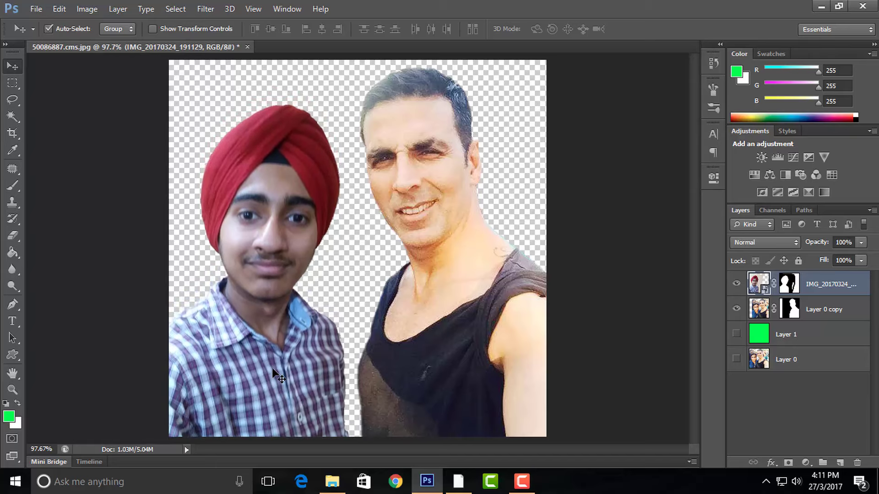
key("shift+Down")
key("shift+Down")
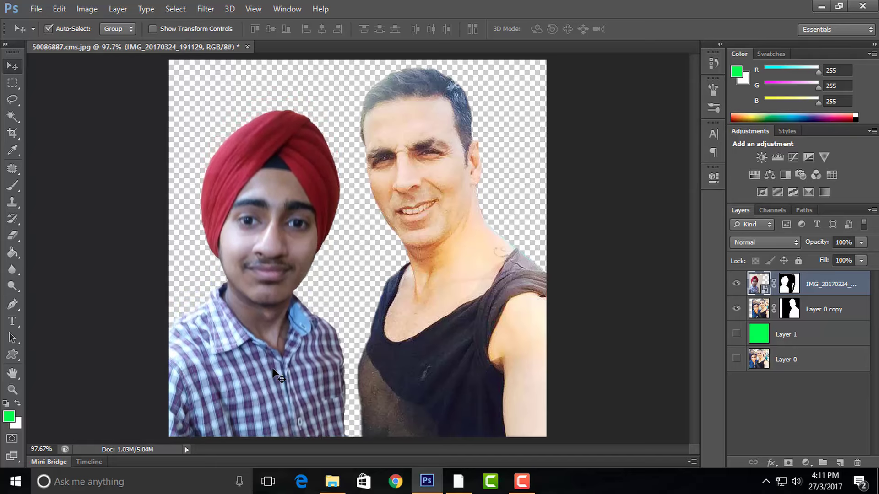
key("shift+Down")
left_click(405, 304)
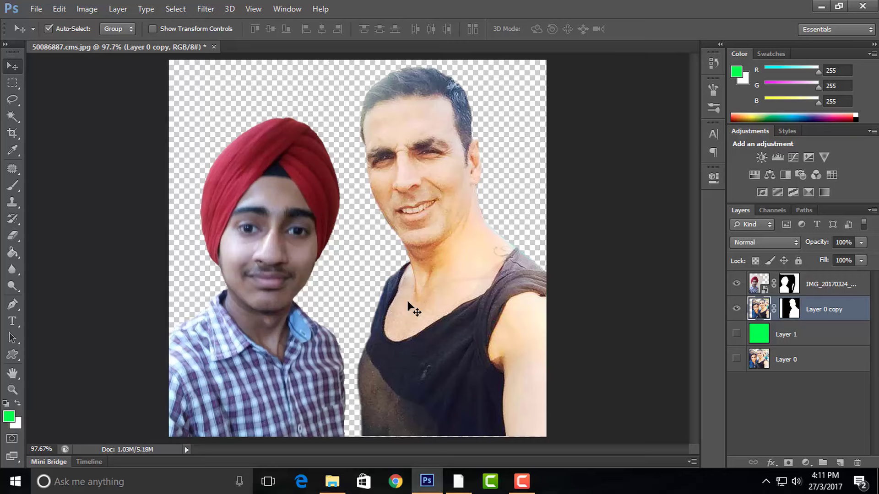
left_click(270, 359)
key("Down")
key("Down")
key("Down")
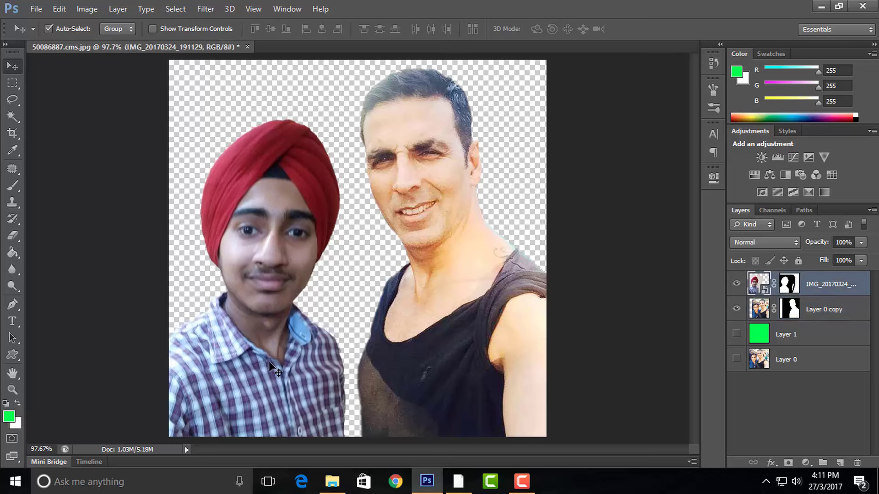
key("Down")
key("Down")
key("Down")
key("Down")
key("Down")
key("Down")
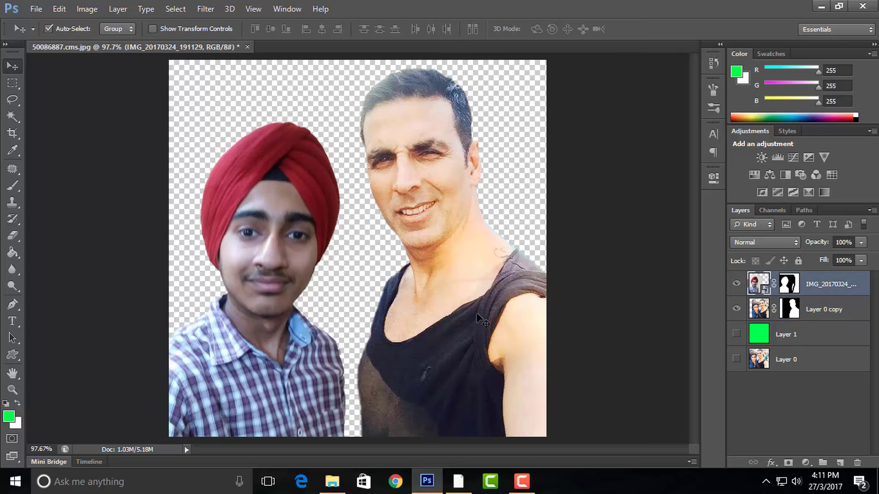
left_click(811, 343)
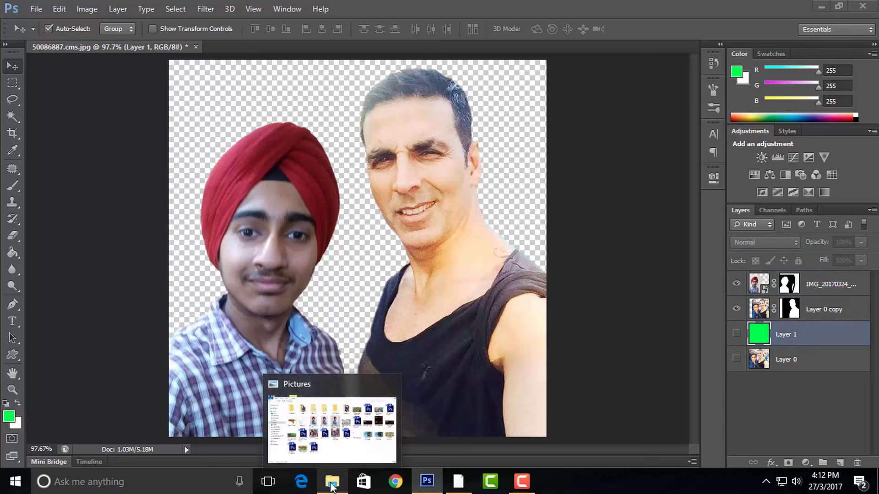
- Open the Celeb folder and drag India-November-2009-014.jpg into the Photoshop canvas
left_click(332, 480)
left_click(301, 480)
left_click(710, 46)
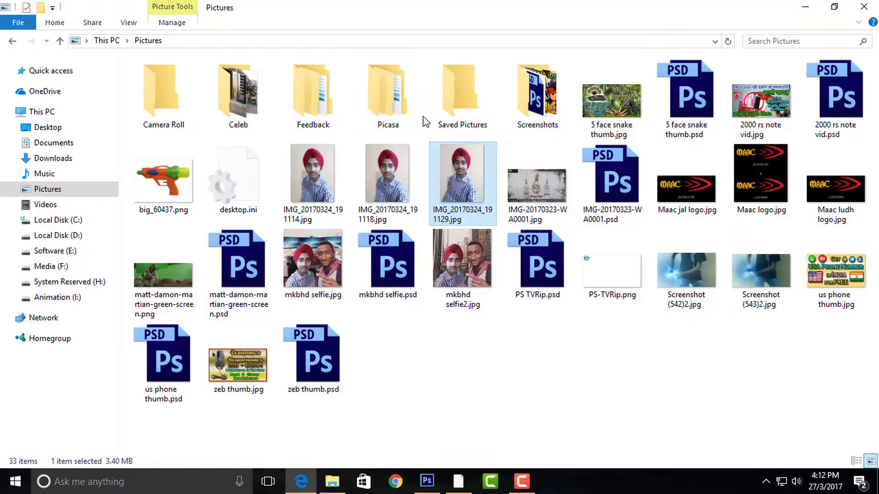
left_click(218, 104)
double_click(218, 99)
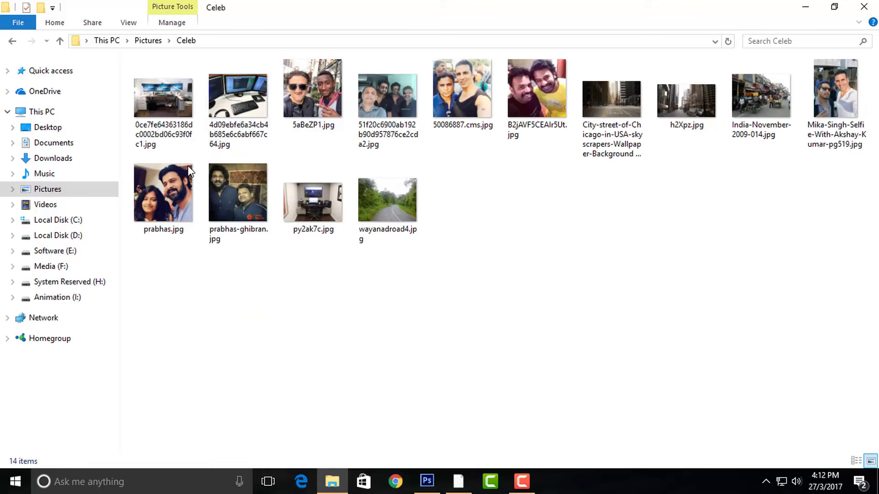
left_click(406, 192)
left_click(761, 106)
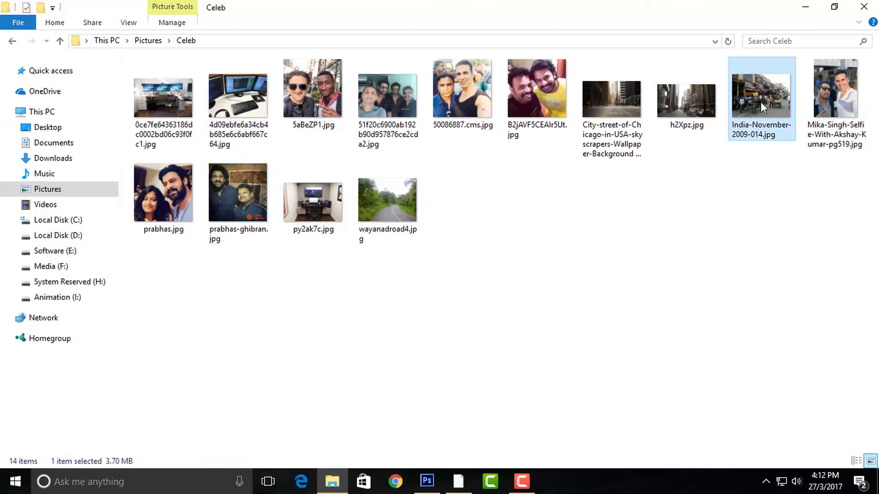
left_click_drag(514, 354, 375, 268)
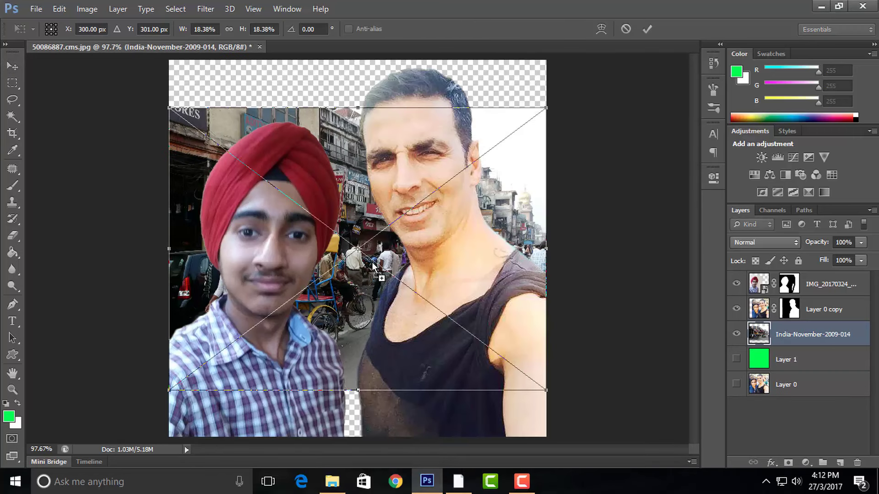
- Enlarge the India street photo to cover the canvas, commit, then hide that layer
left_click_drag(553, 393, 603, 464)
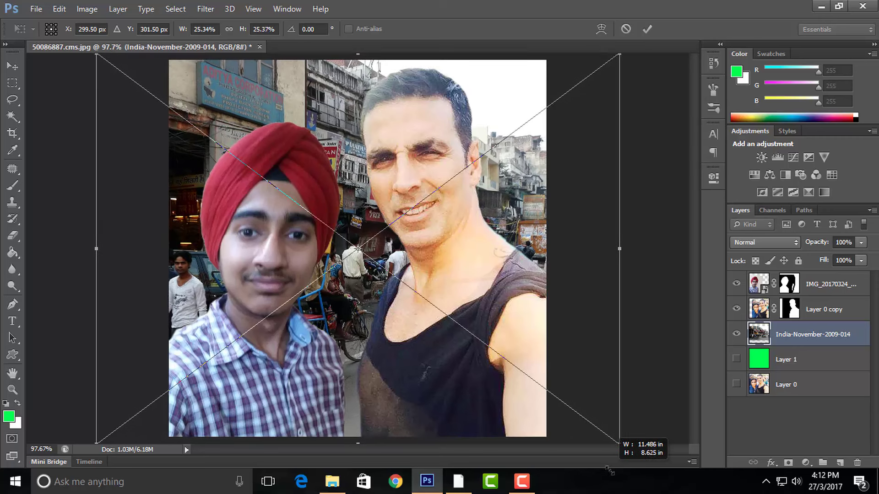
key("Return")
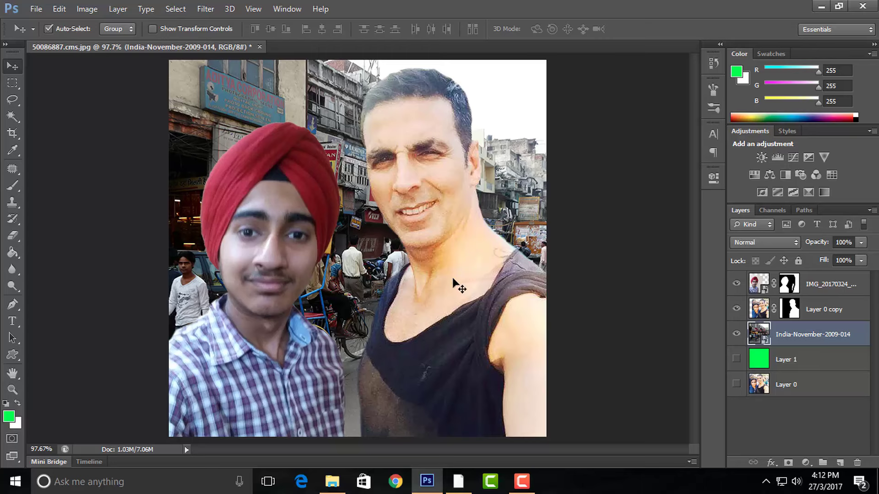
left_click(742, 338)
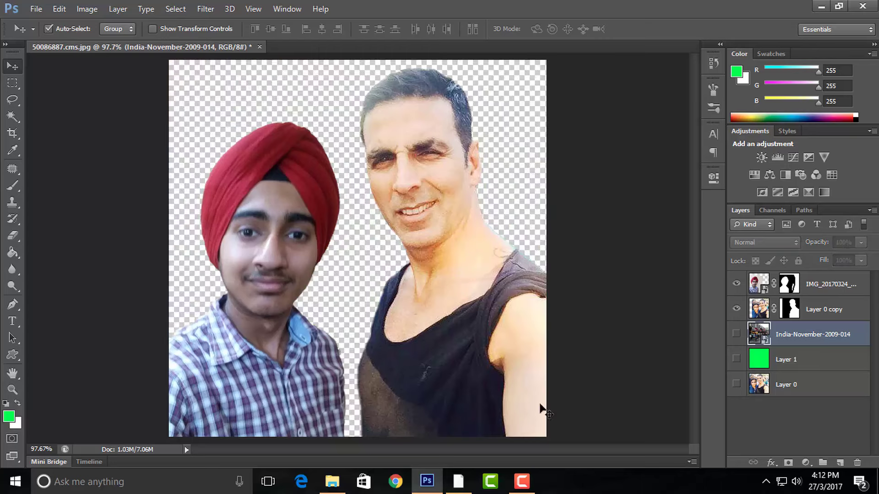
- Preview h2Xpz.jpg in the Celeb folder and drag it into the composite
left_click(332, 481)
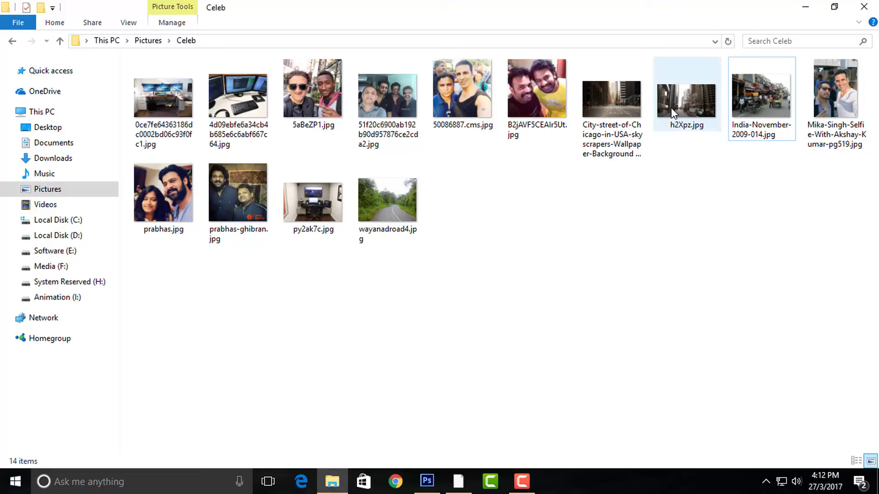
double_click(679, 95)
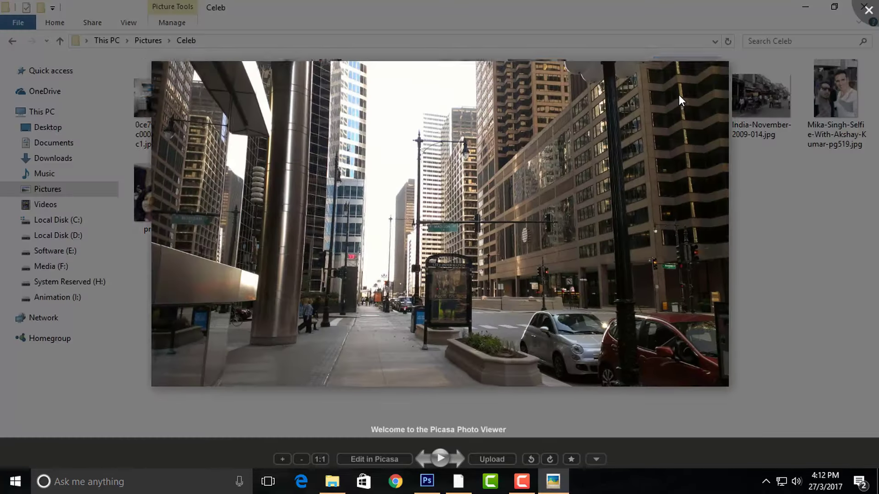
key("Escape")
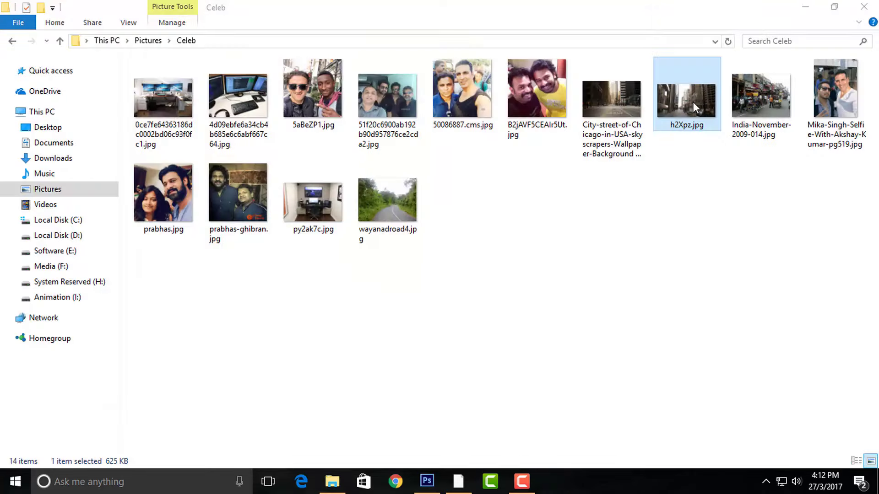
mouse_move(693, 102)
left_mouse_down()
mouse_move(429, 489)
mouse_move(456, 437)
mouse_move(463, 284)
left_mouse_up()
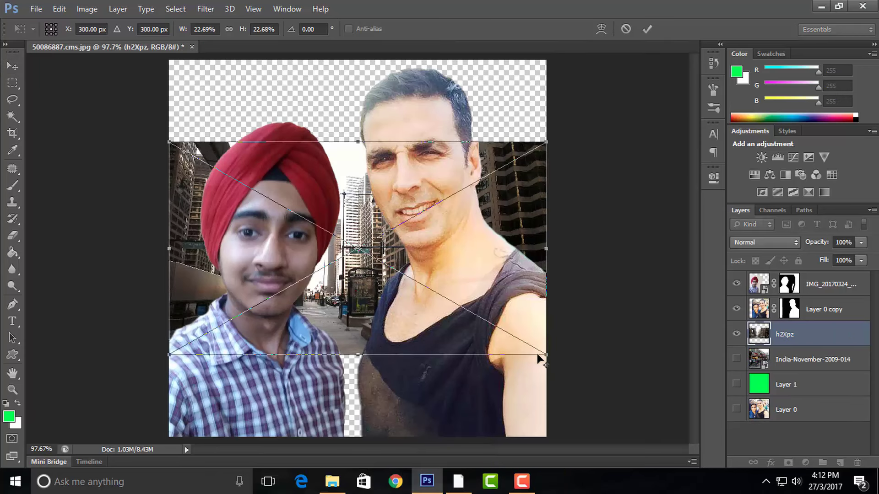
- Scale the h2Xpz street photo up to fill the canvas and commit its position
left_click_drag(586, 412, 683, 484)
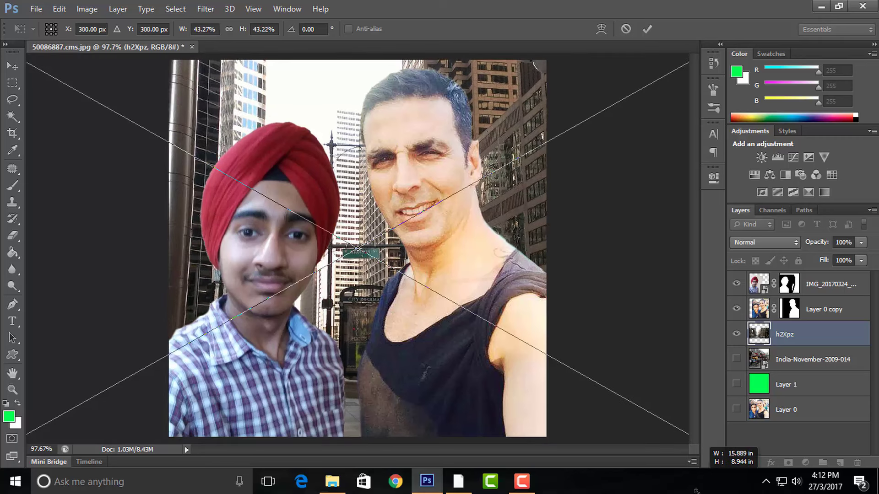
key("Return")
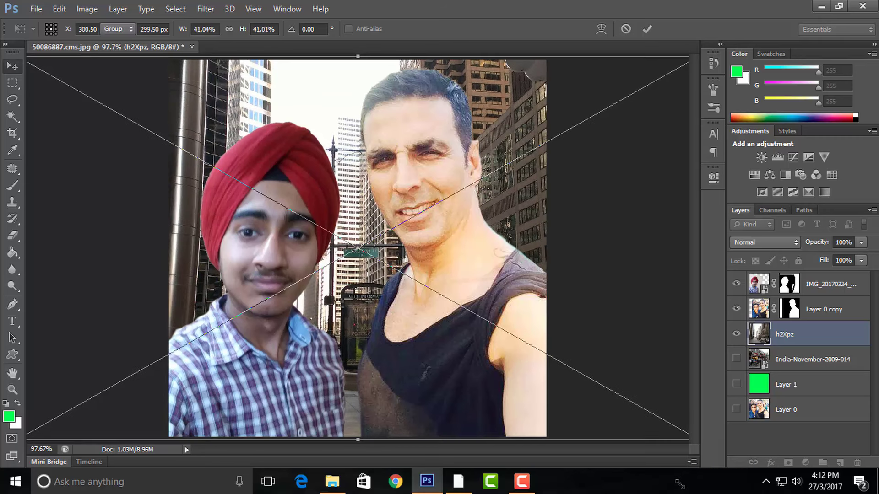
key("ctrl+t")
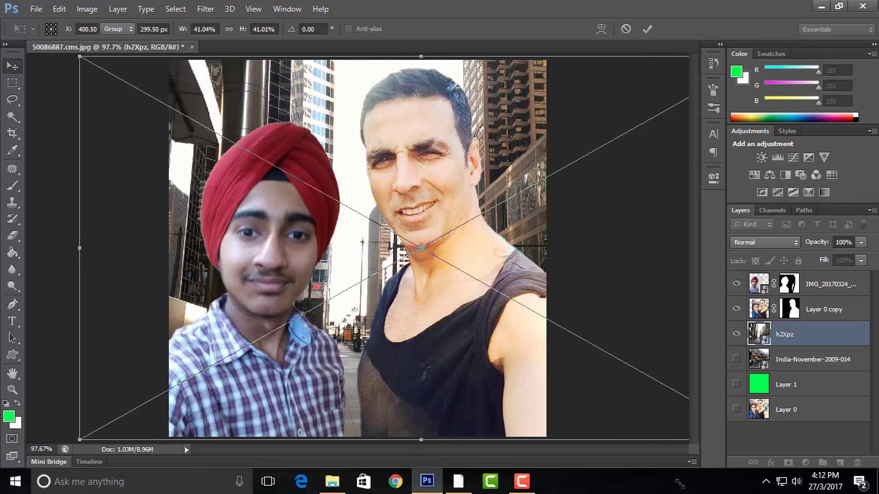
key("Return")
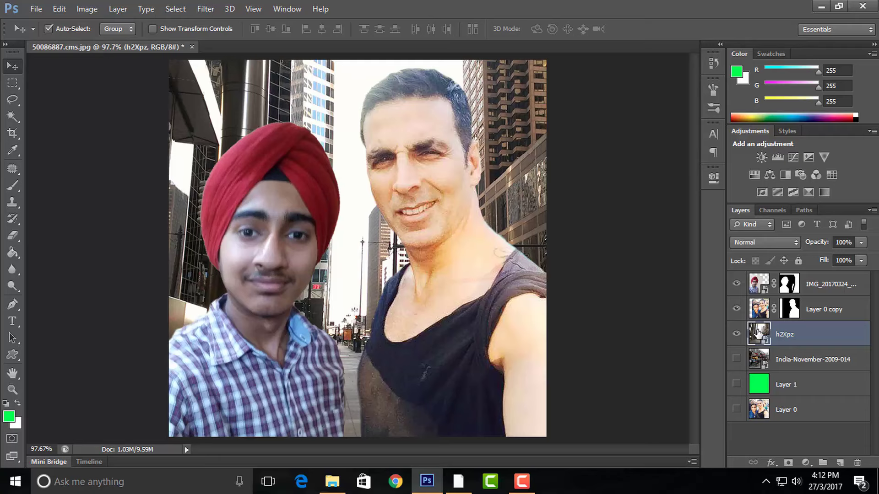
- Clip a Brightness/Contrast adjustment to Layer 0 copy with brightness -15 and contrast -15
left_click(816, 312)
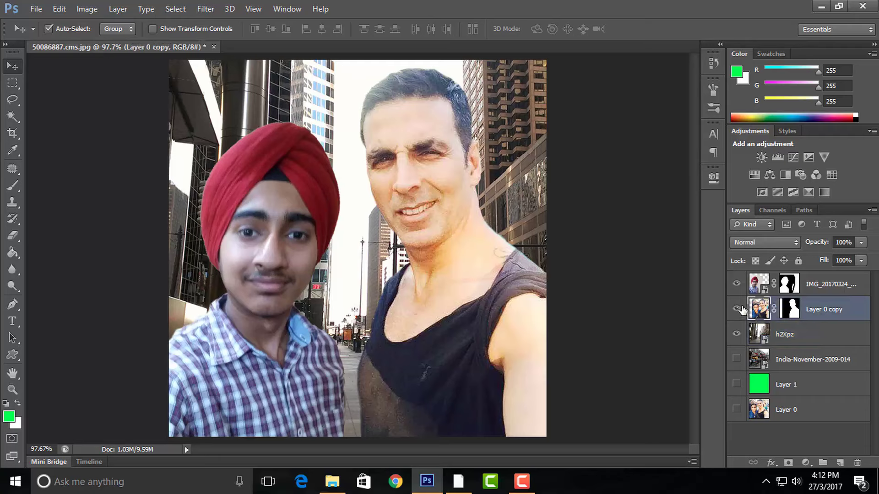
left_click(804, 463)
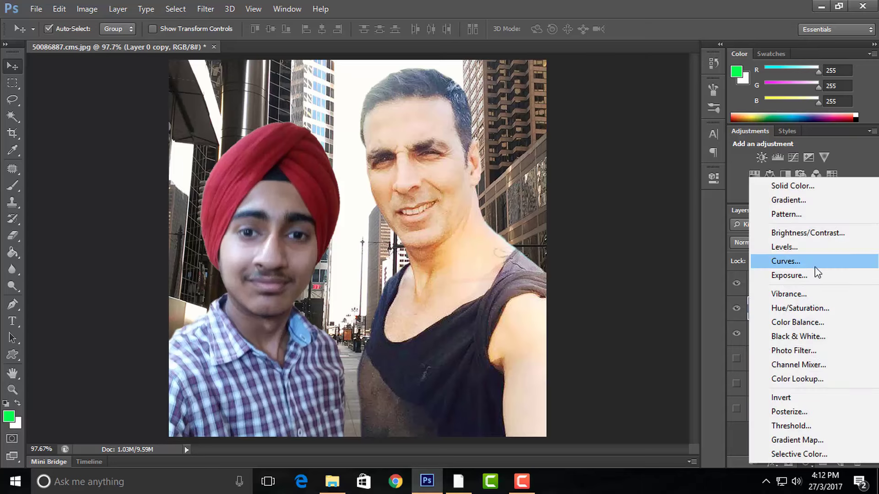
left_click(821, 233)
left_click_drag(825, 315, 824, 333)
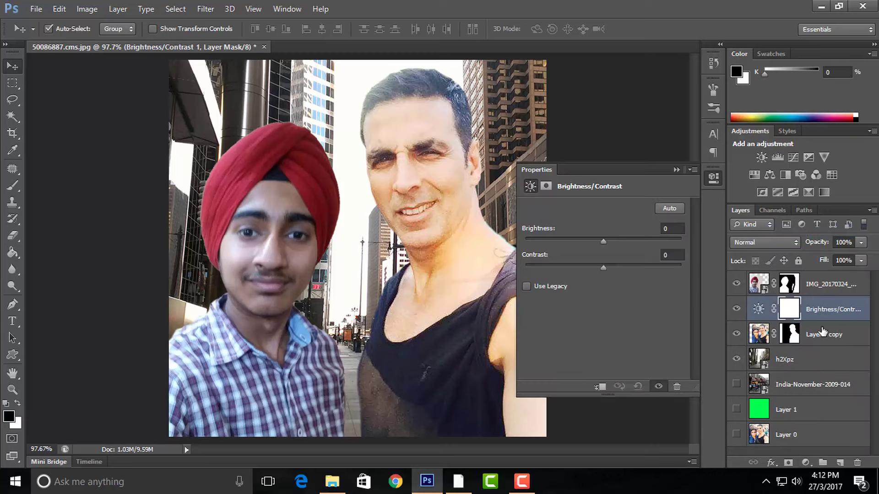
left_click(824, 320, "alt")
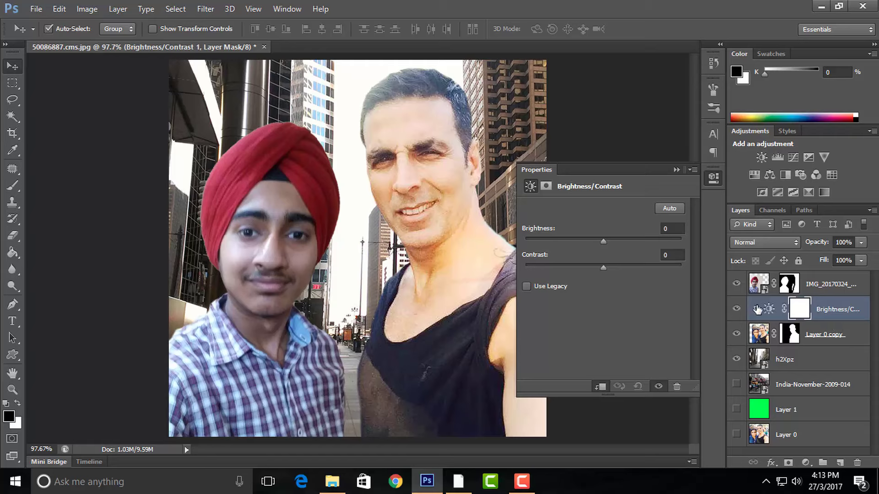
left_click_drag(604, 241, 587, 241)
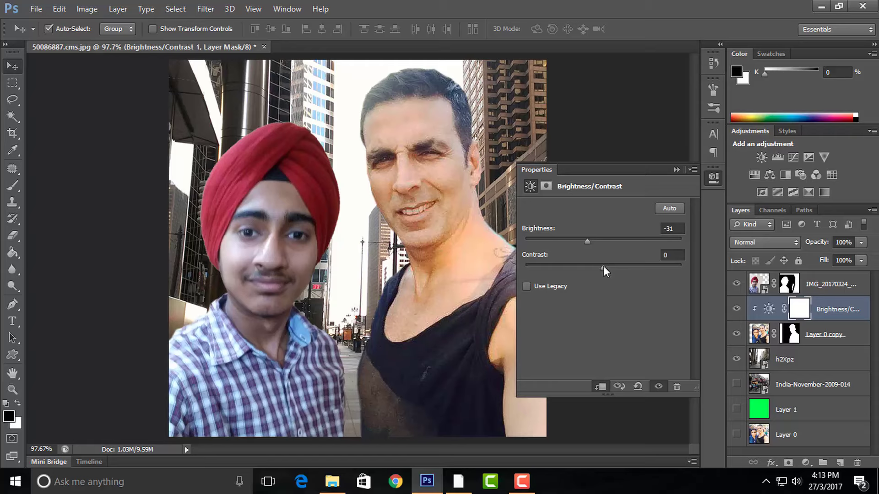
left_click_drag(604, 267, 581, 269)
left_click_drag(586, 241, 583, 241)
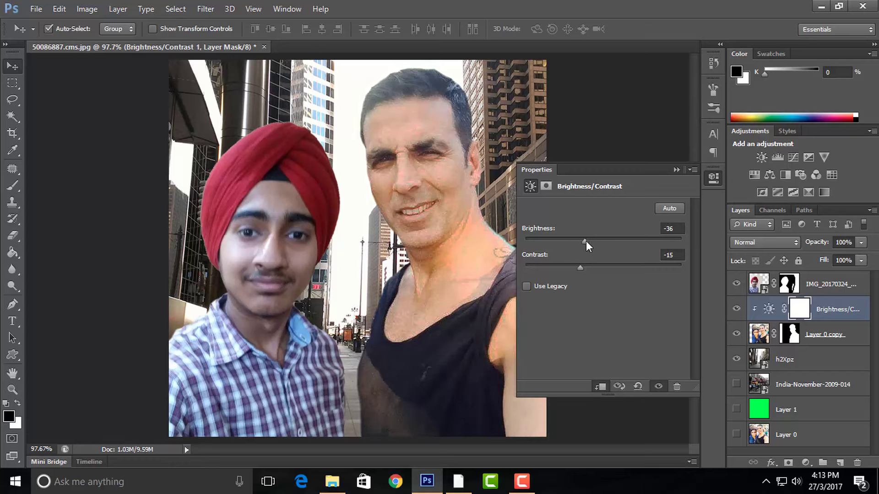
left_click_drag(601, 234, 596, 242)
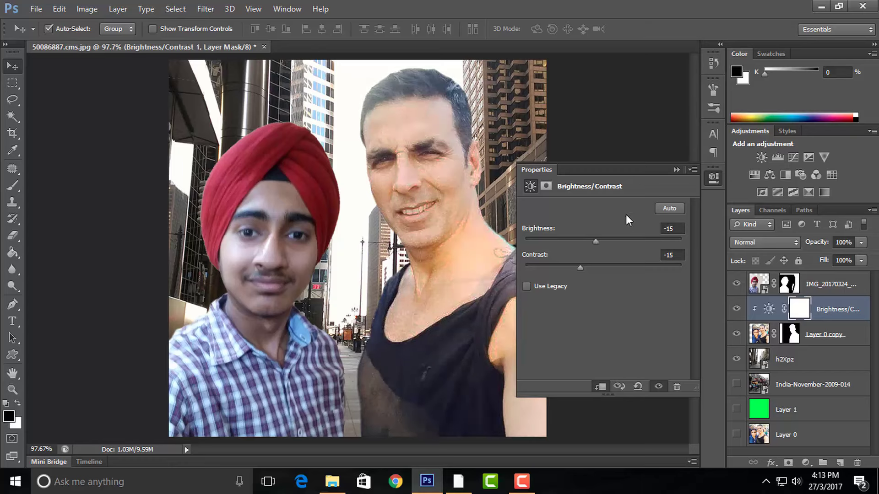
left_click(676, 170)
- Add an Exposure adjustment on Layer 0 copy with exposure at -0.11
left_click(814, 336)
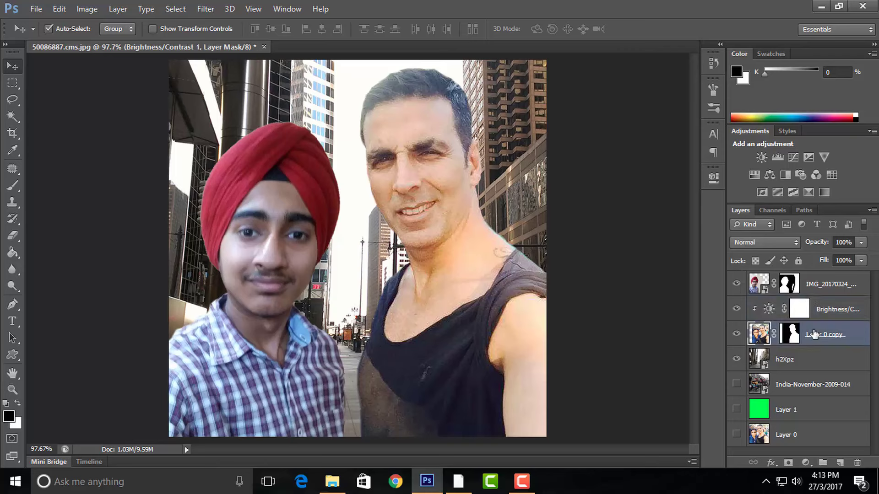
left_click(806, 463)
left_click(833, 269)
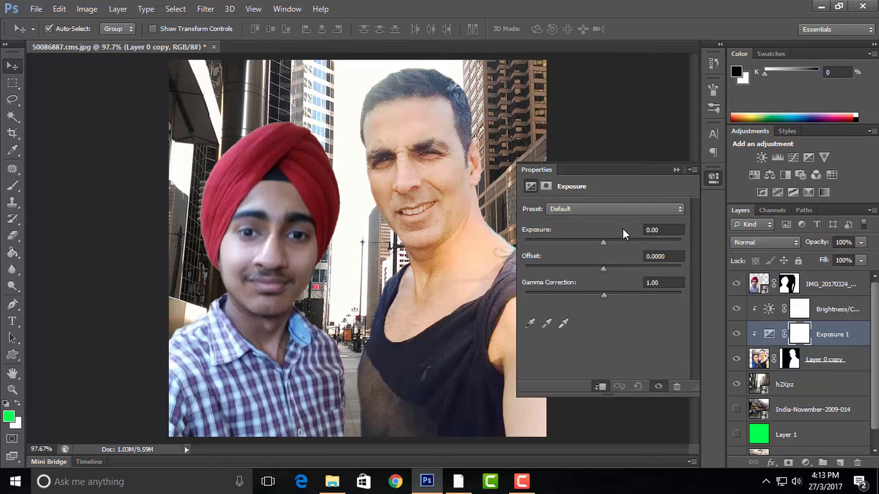
mouse_move(602, 240)
left_mouse_down()
mouse_move(595, 244)
mouse_move(604, 243)
left_mouse_up()
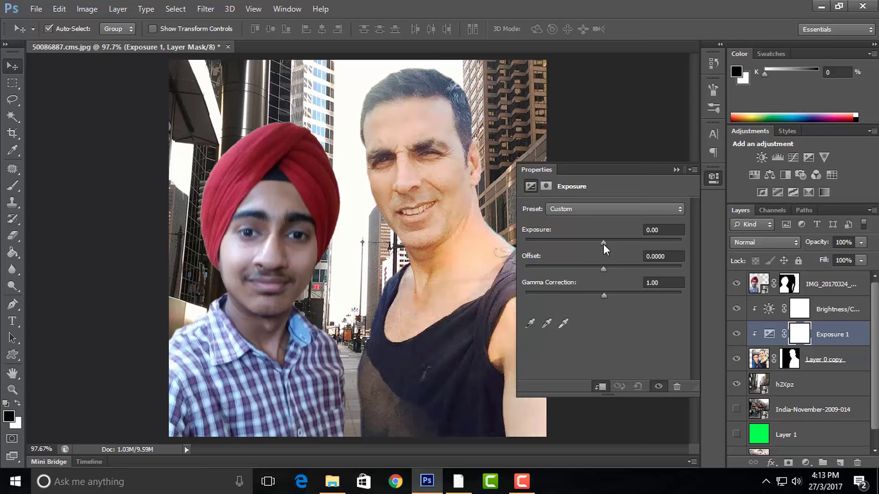
left_click_drag(603, 243, 603, 244)
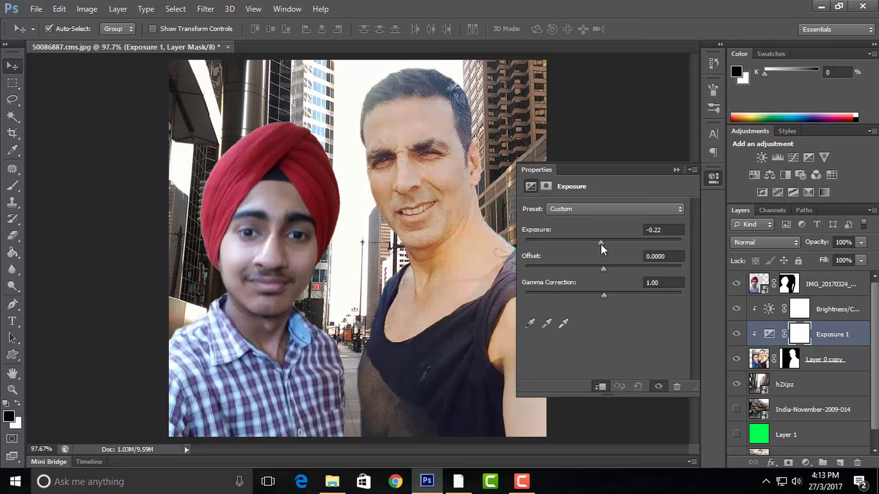
left_click(678, 167)
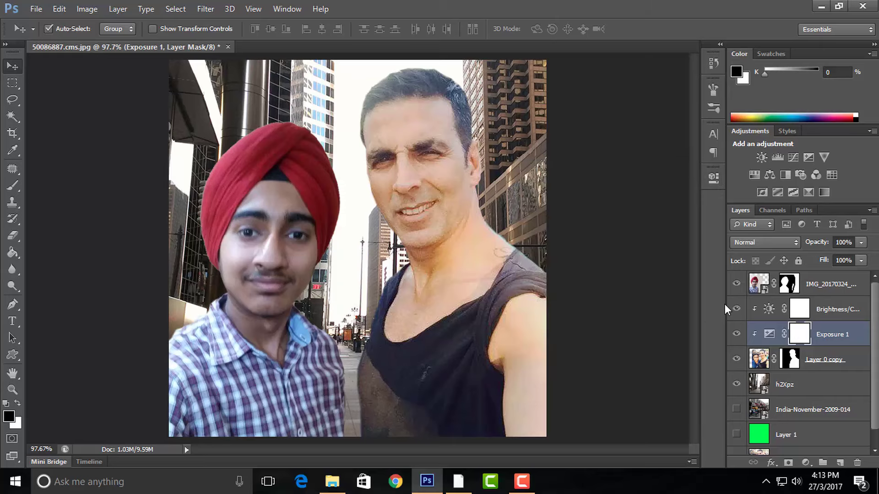
- Mask away the cyan fringe along the celebrity's neck with a smaller brush
scroll(540, 263, "up", 5)
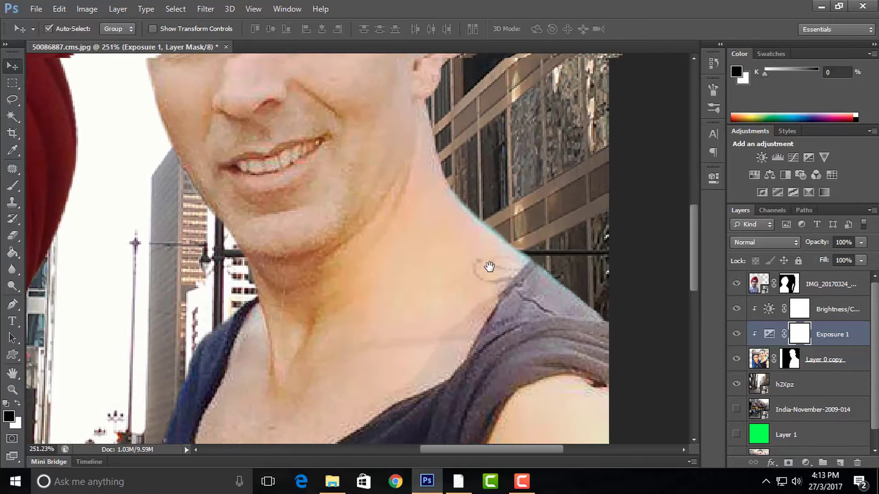
left_click_drag(489, 266, 443, 280)
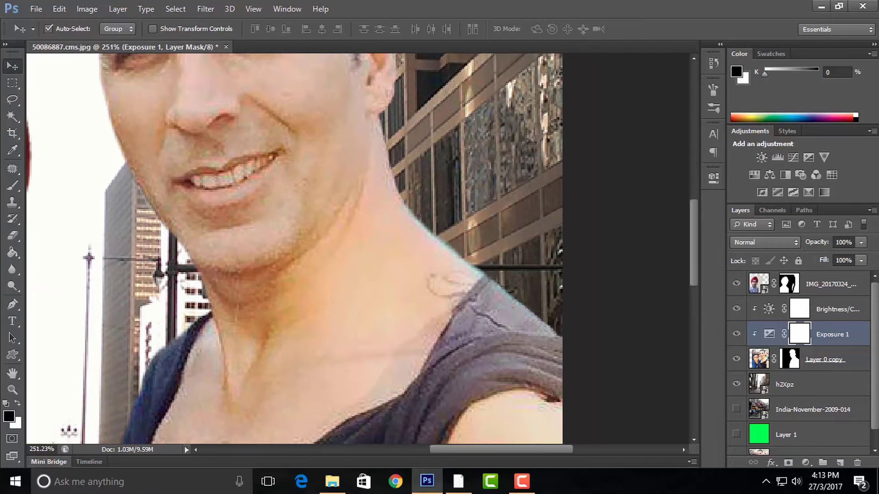
left_click(786, 361)
left_click(12, 186)
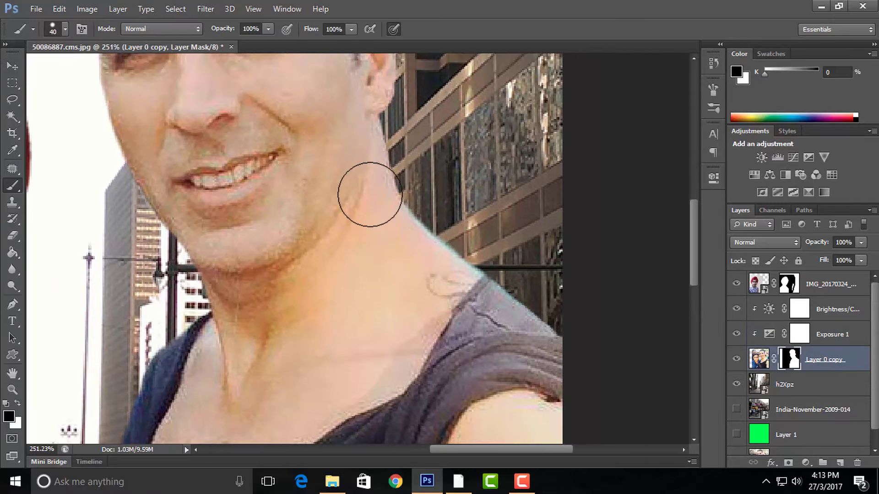
key("bracketleft")
key("bracketleft")
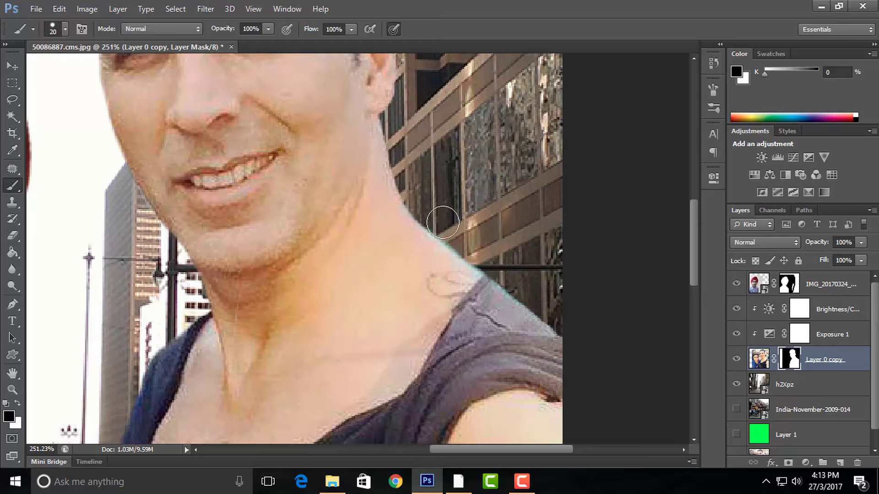
left_click_drag(456, 234, 532, 296)
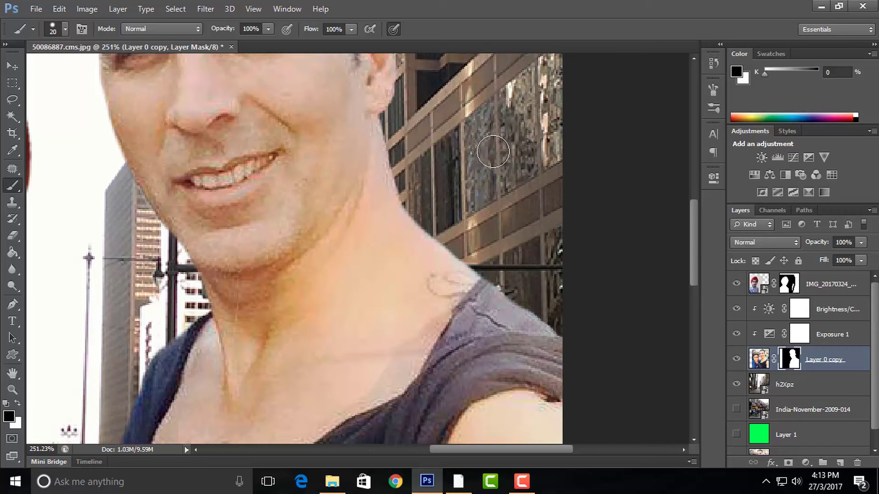
key("ctrl+0")
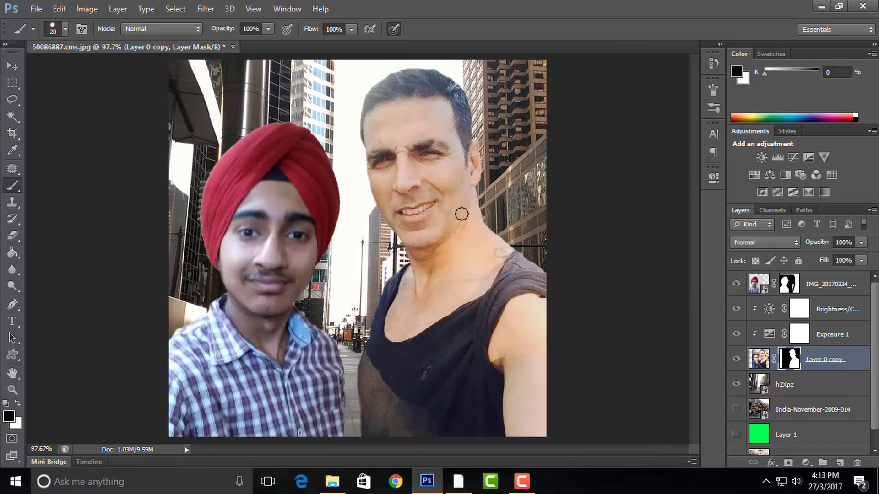
- Add a Curves adjustment with the curve bent down to darken the celebrity
left_click(12, 66)
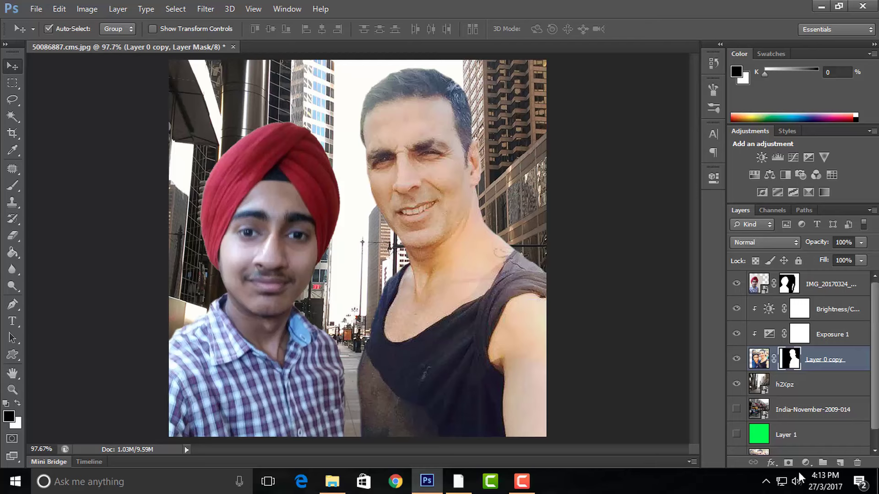
left_click(808, 464)
left_click(819, 262)
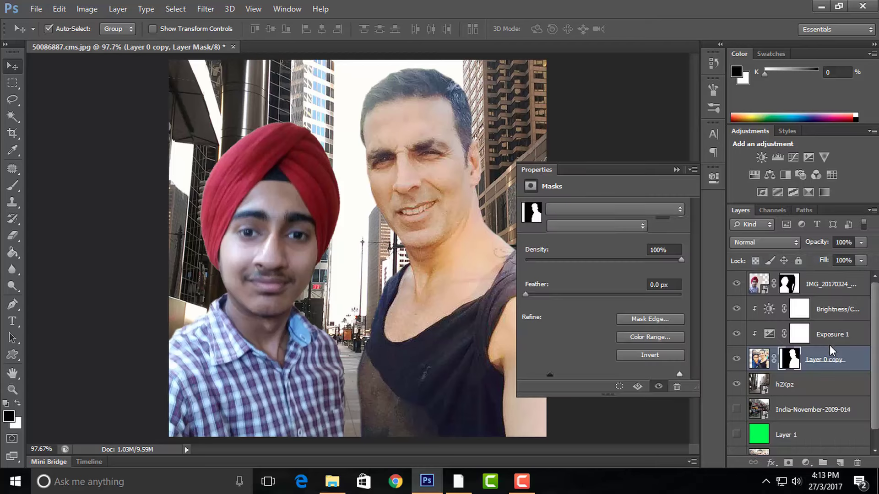
left_click_drag(618, 299, 636, 322)
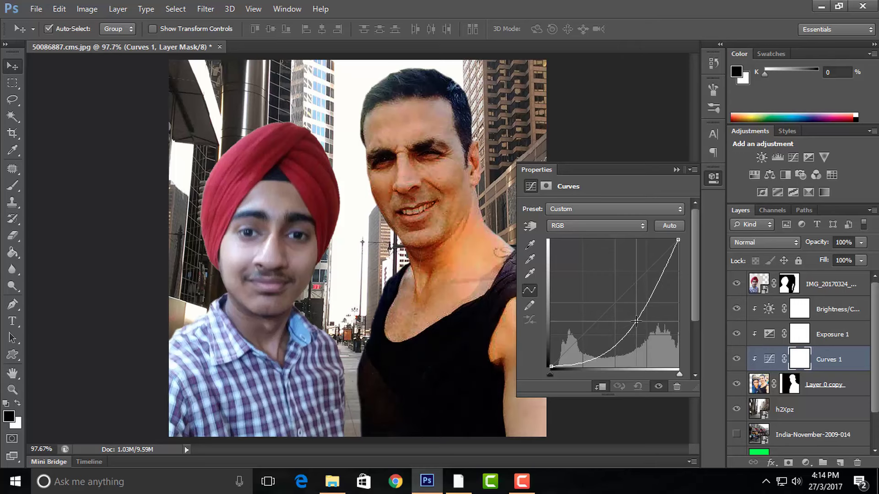
- Set the Brush tool to 0% hardness and size 52
left_click(676, 170)
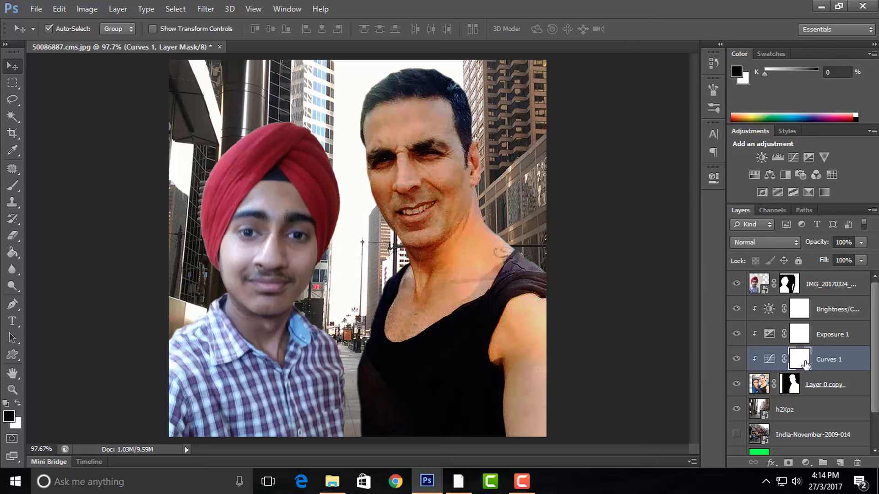
left_click(12, 185)
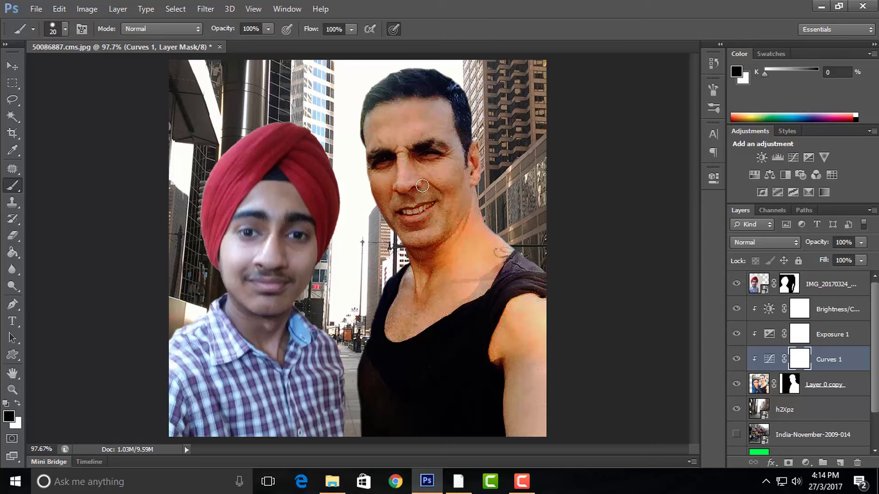
right_click(427, 185)
left_click_drag(458, 215, 450, 216)
left_click_drag(479, 249, 445, 249)
type("0")
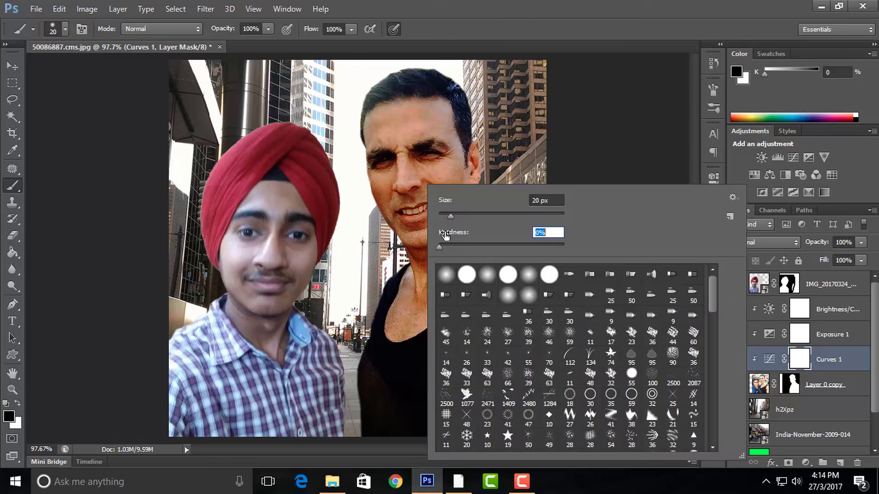
key("Tab")
type("52")
key("Return")
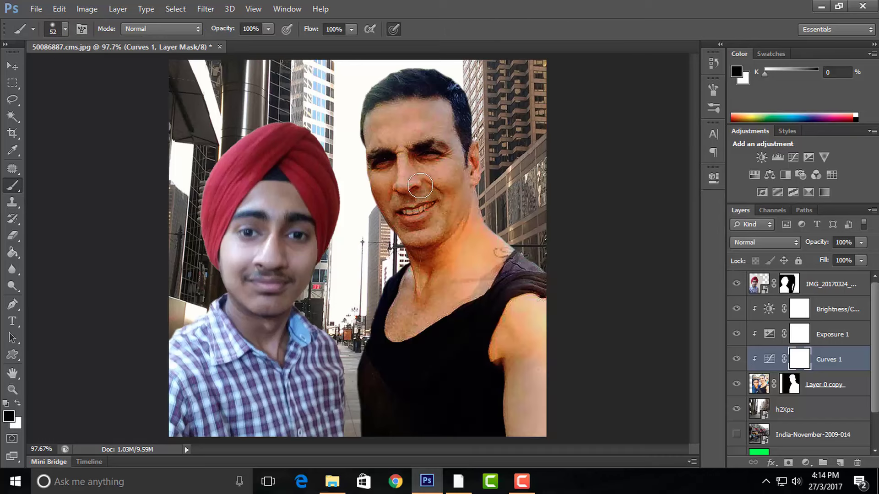
- Paint black with a 90 px brush on the Curves 1 mask over the face and chest
key("bracketright")
key("bracketright")
key("bracketright")
key("bracketright")
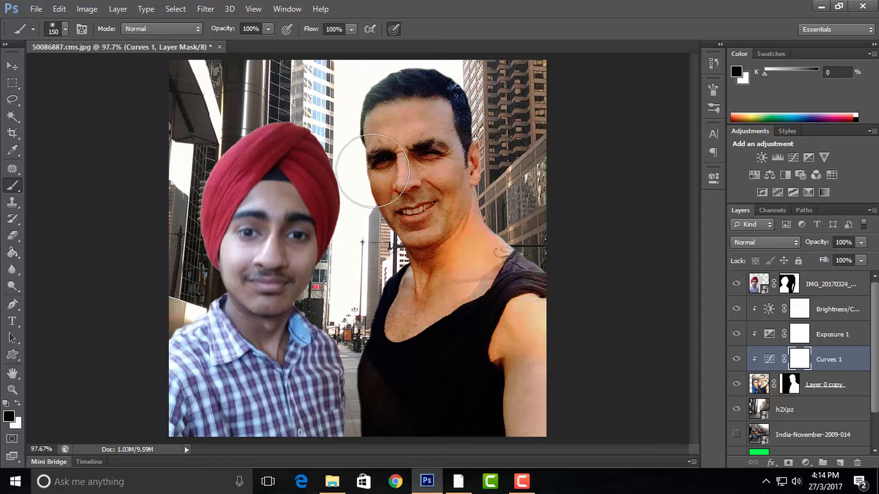
mouse_move(402, 147)
left_mouse_down()
mouse_move(429, 219)
mouse_move(418, 147)
mouse_move(403, 141)
mouse_move(426, 290)
mouse_move(453, 257)
mouse_move(476, 250)
mouse_move(520, 359)
mouse_move(526, 417)
mouse_move(520, 294)
mouse_move(452, 255)
mouse_move(412, 128)
mouse_move(422, 159)
mouse_move(406, 153)
mouse_move(411, 196)
mouse_move(426, 216)
mouse_move(417, 320)
mouse_move(422, 294)
mouse_move(455, 265)
mouse_move(447, 259)
mouse_move(403, 321)
mouse_move(402, 343)
mouse_move(408, 298)
mouse_move(456, 363)
mouse_move(527, 321)
mouse_move(550, 275)
mouse_move(533, 284)
left_mouse_up()
key("x")
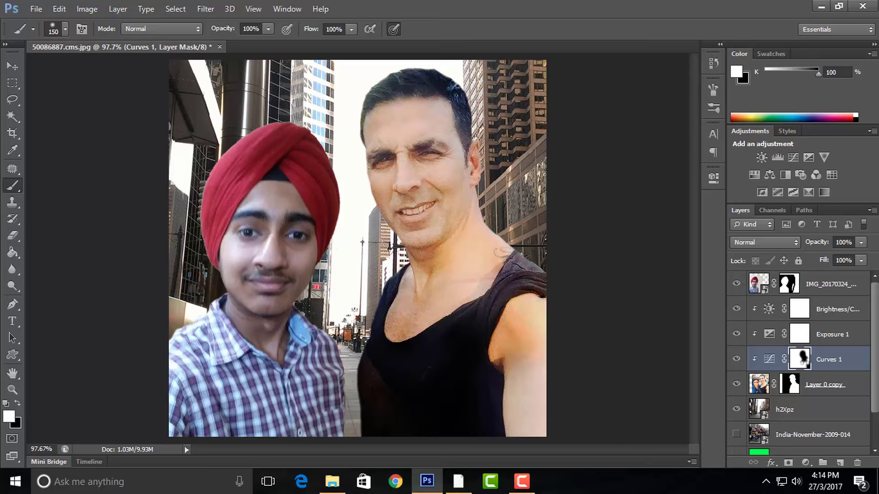
left_click(7, 69)
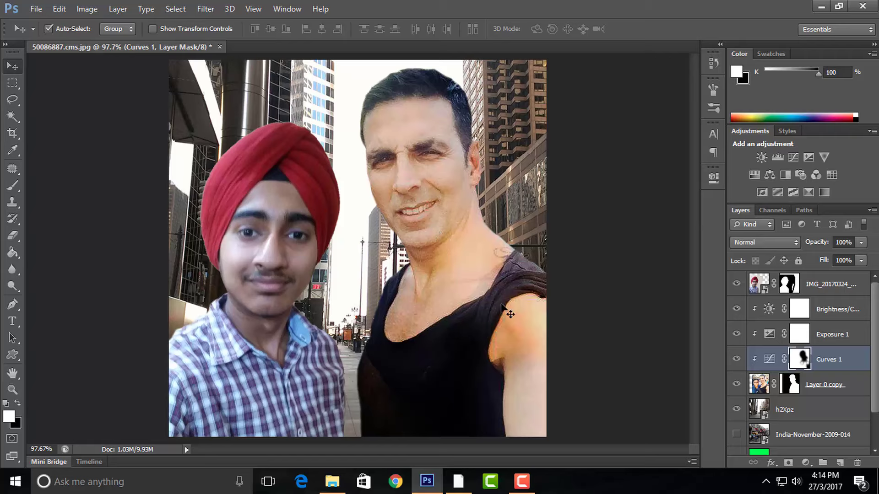
- Create a new Layer 2 above Layer 0 copy and pick the Blur tool at 500 px
key("ctrl+2")
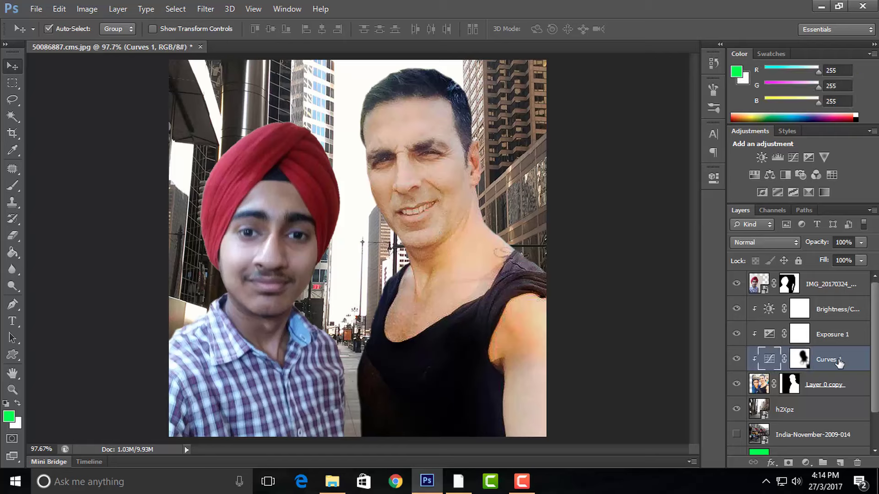
left_click(835, 393)
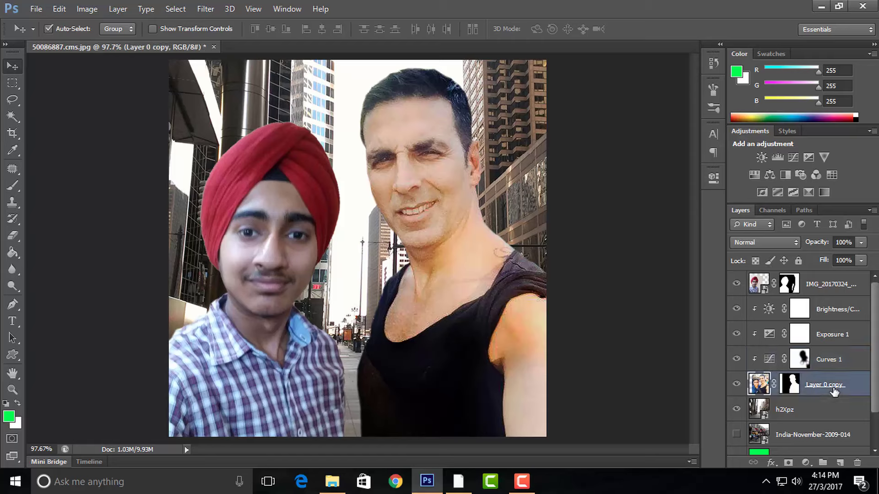
left_click(841, 462)
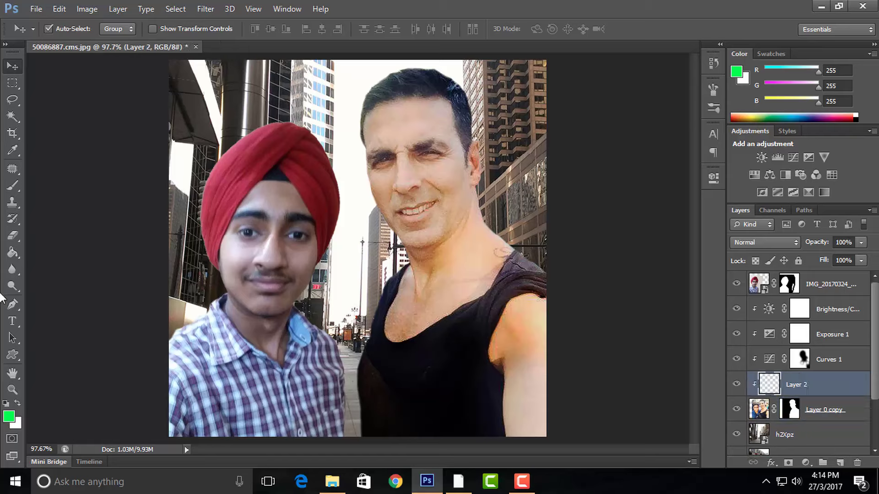
left_click(13, 269)
left_click(69, 269)
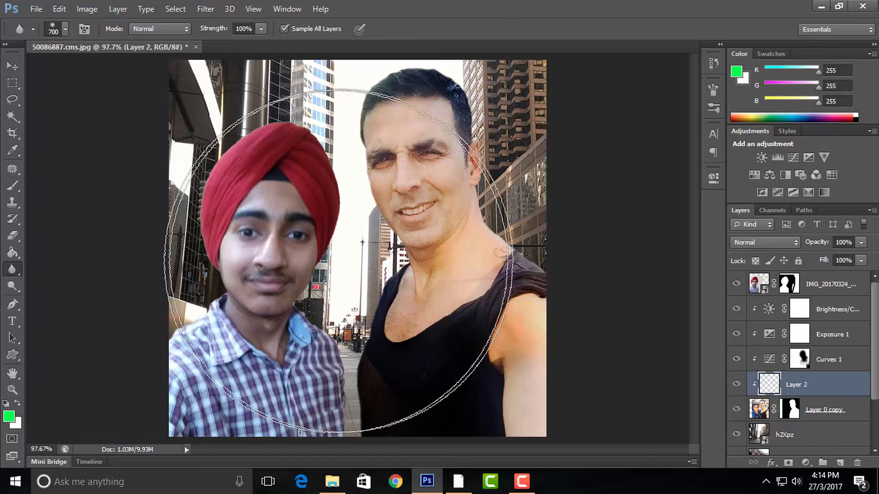
key("bracketleft")
key("bracketleft")
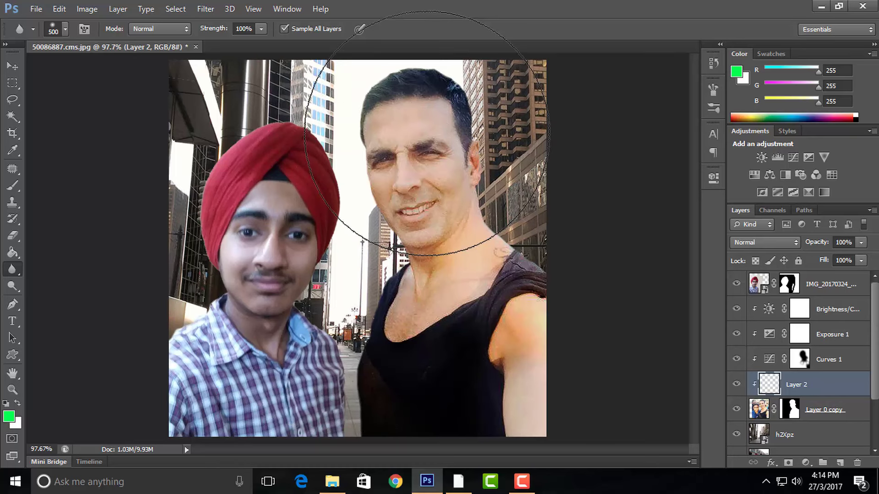
- Blur the celebrity's face and upper body on Layer 2, redoing the first stroke
left_click_drag(426, 135, 428, 371)
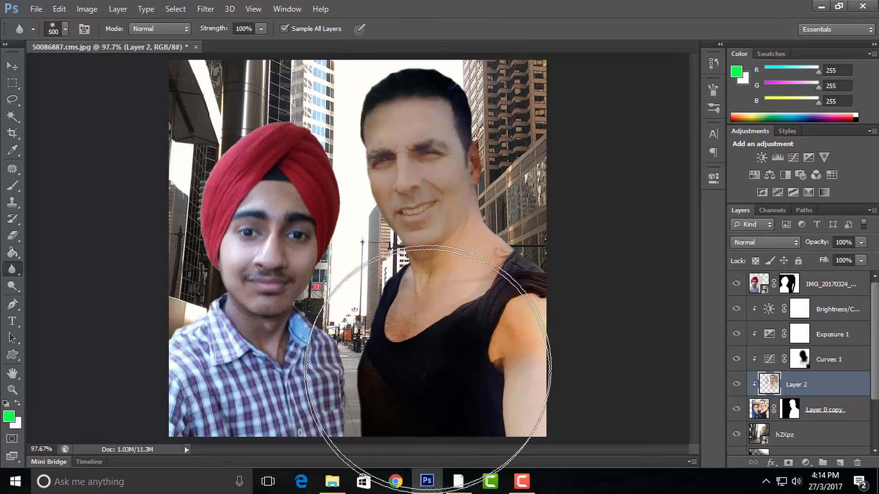
key("ctrl+z")
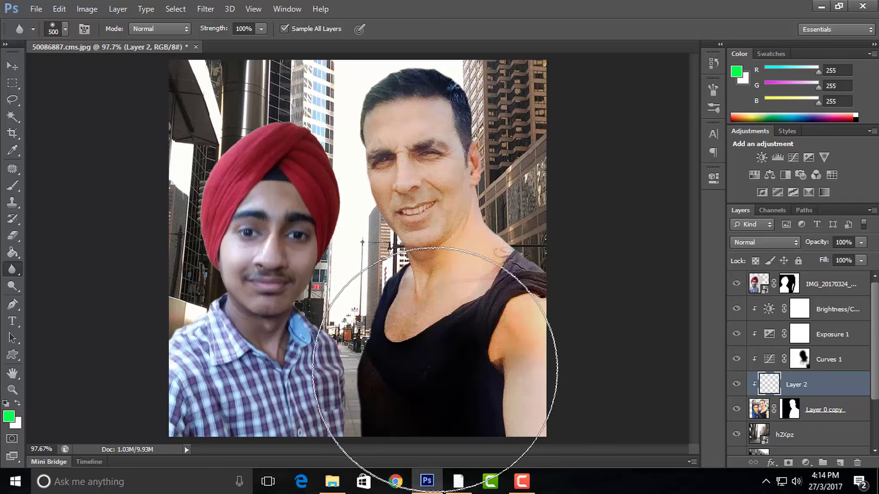
left_click(737, 309)
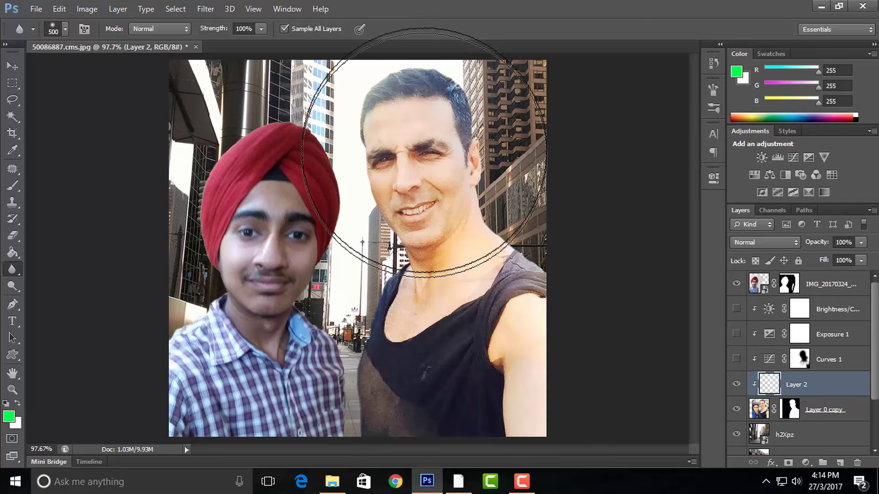
left_click_drag(432, 118, 422, 389)
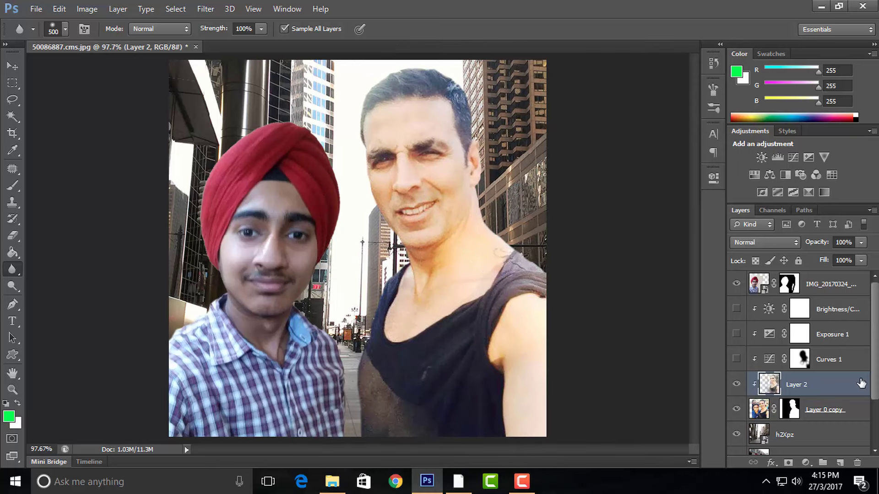
left_click(737, 311)
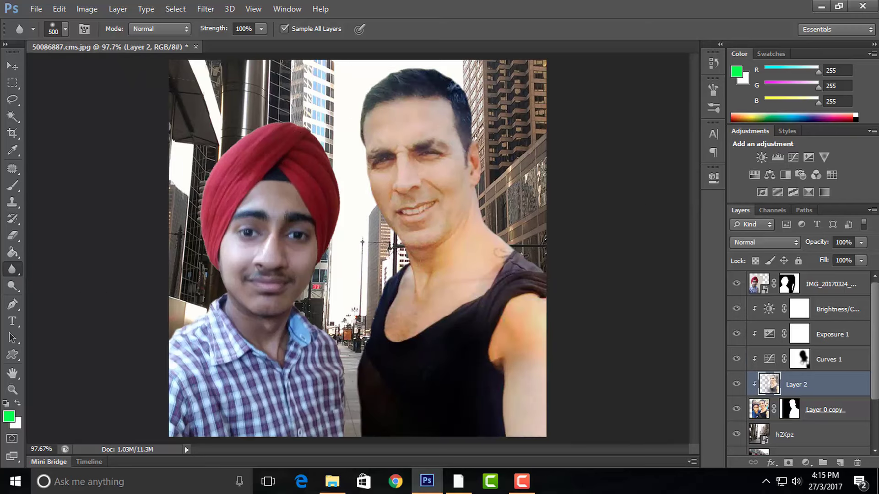
scroll(877, 376, "down", 3)
left_click(806, 373)
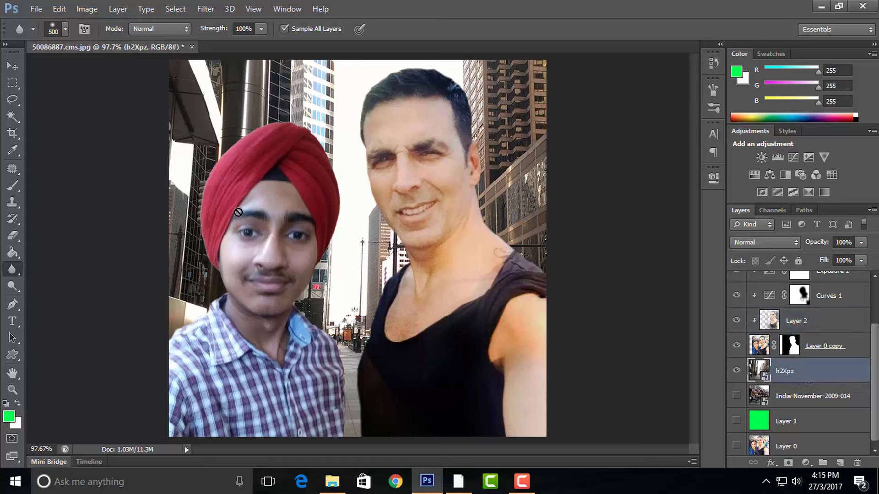
- Apply a 0.5-pixel Gaussian Blur to the h2Xpz street background layer
left_click(207, 8)
mouse_move(211, 139)
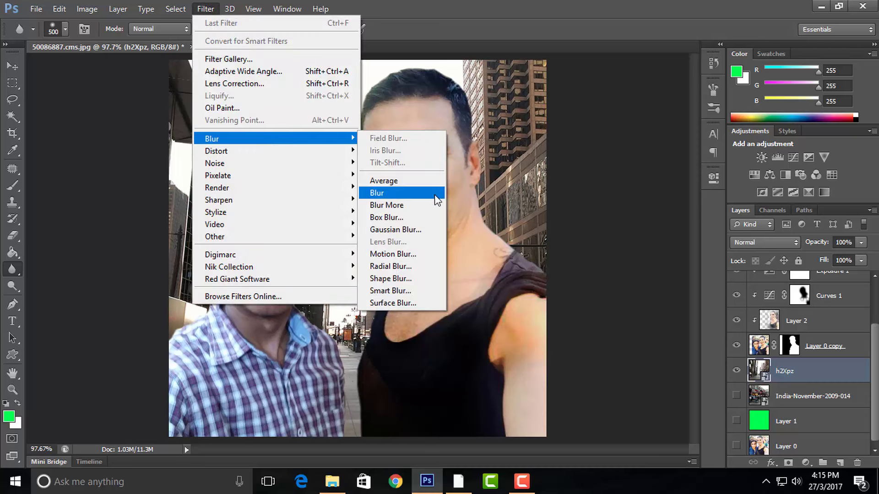
left_click(396, 229)
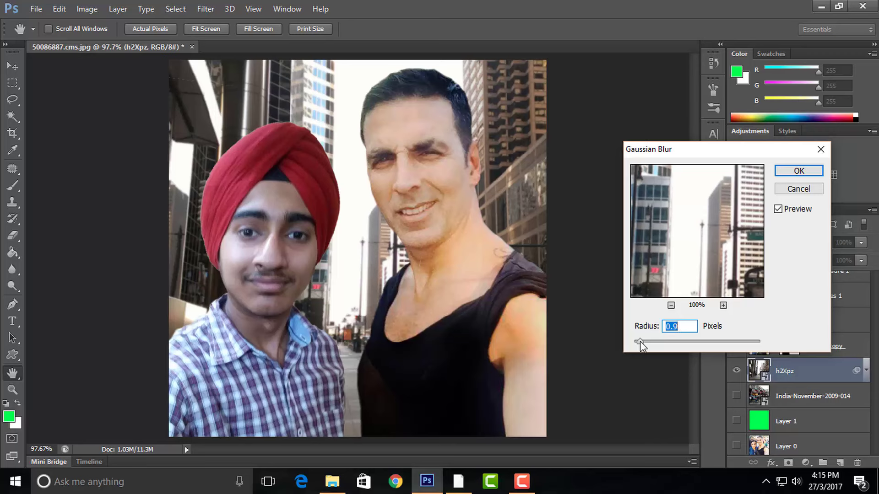
left_click_drag(640, 341, 636, 343)
left_click(785, 172)
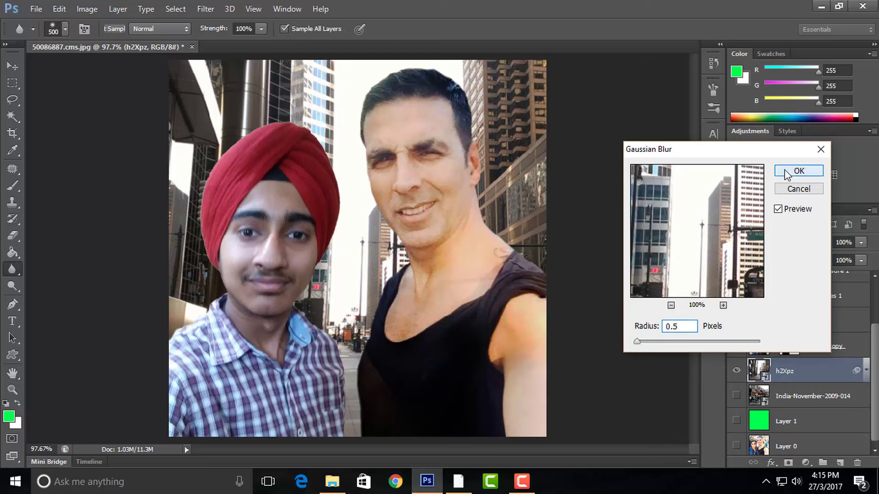
left_click(10, 69)
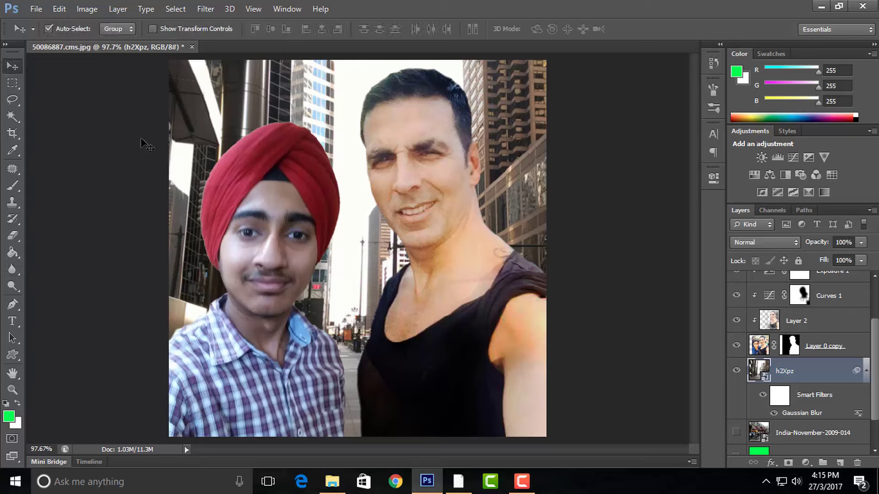
left_click_drag(876, 358, 876, 312)
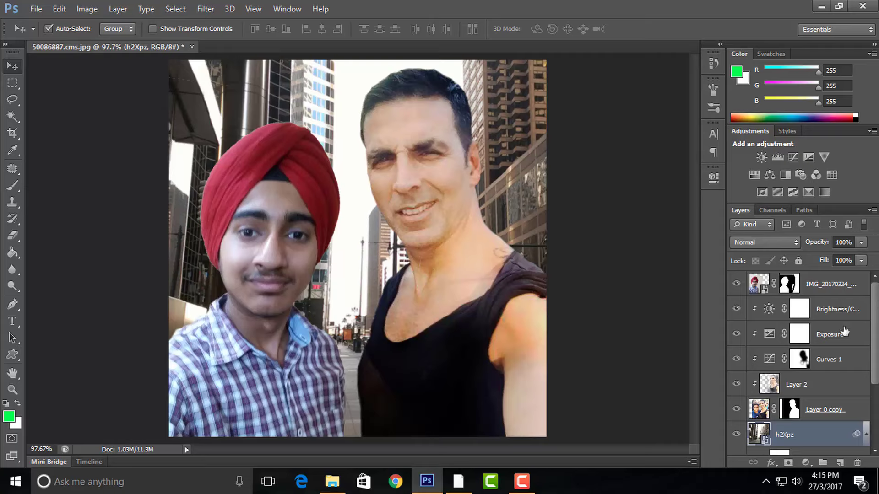
- Clip a new Curves adjustment to the IMG_20170324_191129 photo and raise the curve to brighten it
left_click(826, 289)
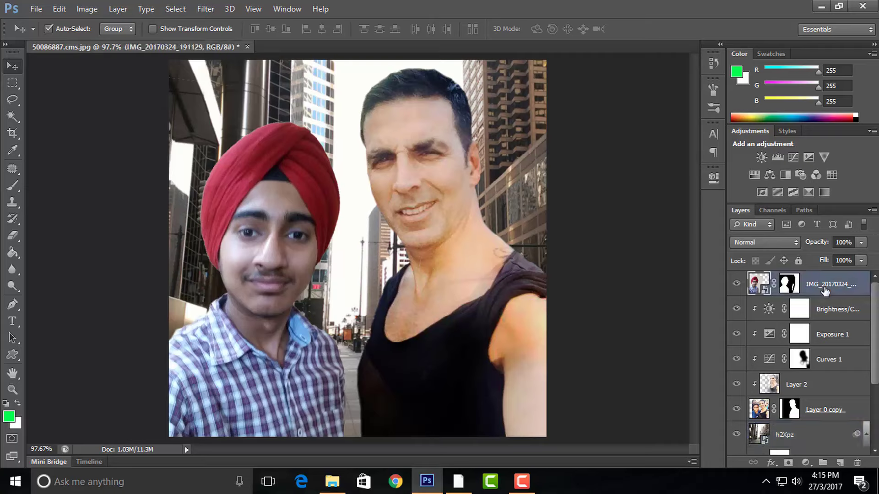
left_click(804, 463)
left_click(806, 260)
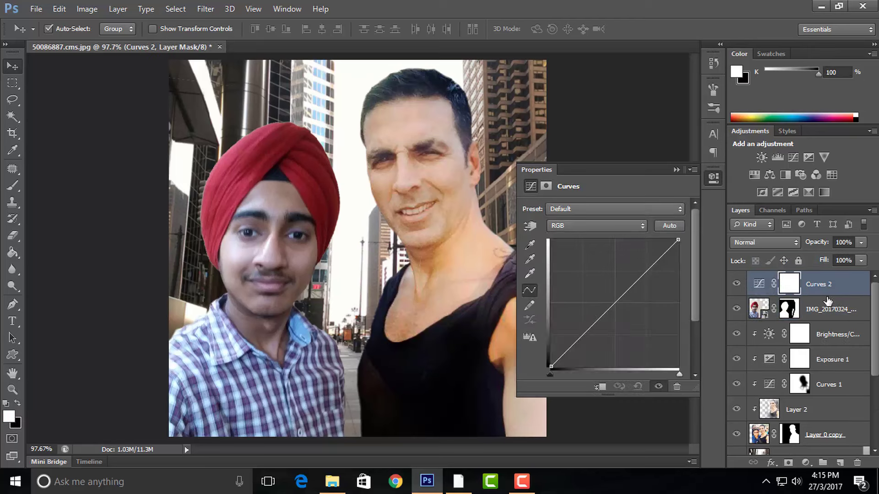
left_click(600, 387)
left_click_drag(617, 304, 610, 300)
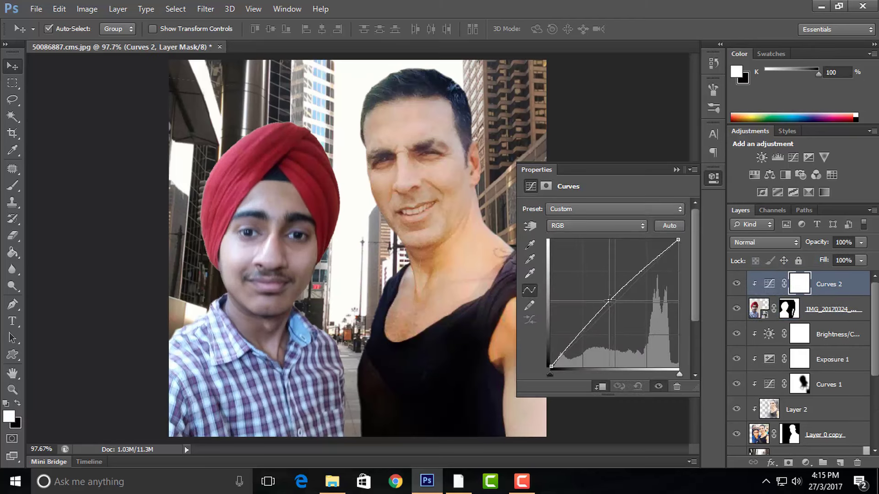
left_click_drag(608, 300, 609, 301)
left_click(676, 171)
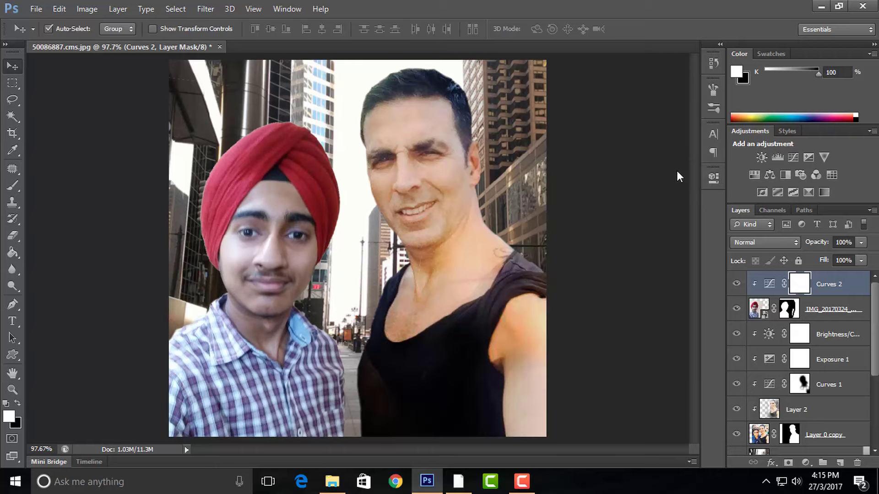
- Zoom and pan to bring the celebrity's head and hairline into view
scroll(377, 118, "up", 3)
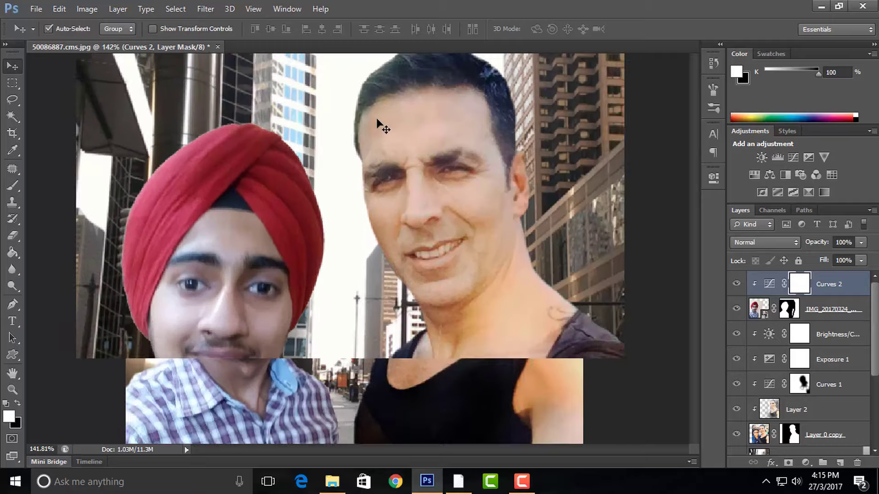
scroll(376, 118, "up", 5)
left_click_drag(377, 118, 459, 307)
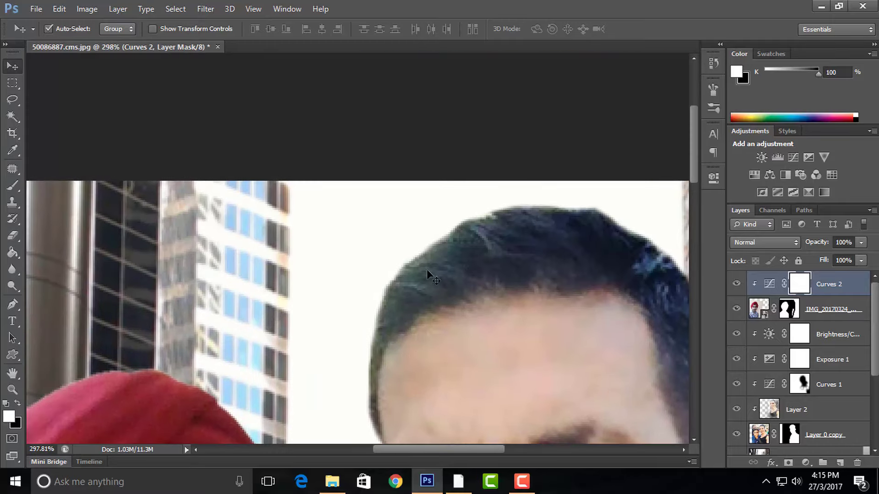
scroll(446, 352, "down", 2)
scroll(447, 351, "up", 3)
scroll(446, 352, "down", 2)
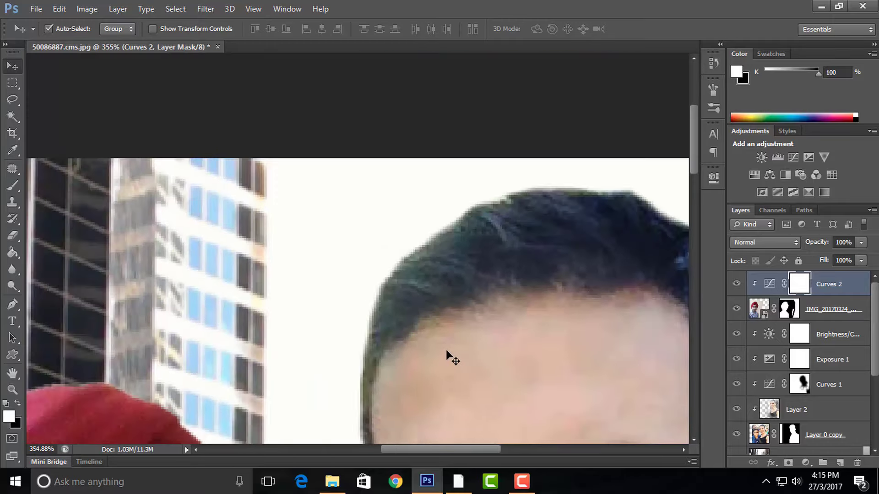
scroll(447, 352, "down", 1)
scroll(445, 352, "down", 1)
scroll(446, 352, "up", 1)
scroll(446, 355, "down", 2)
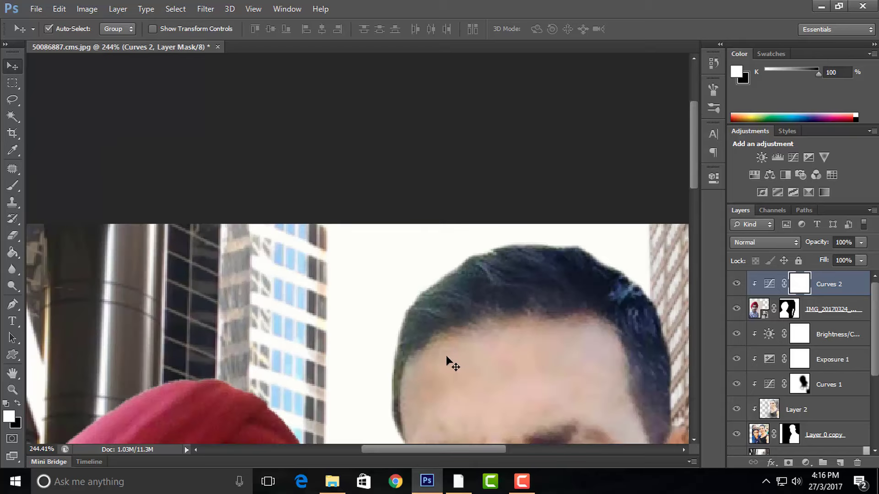
left_click_drag(445, 355, 363, 221)
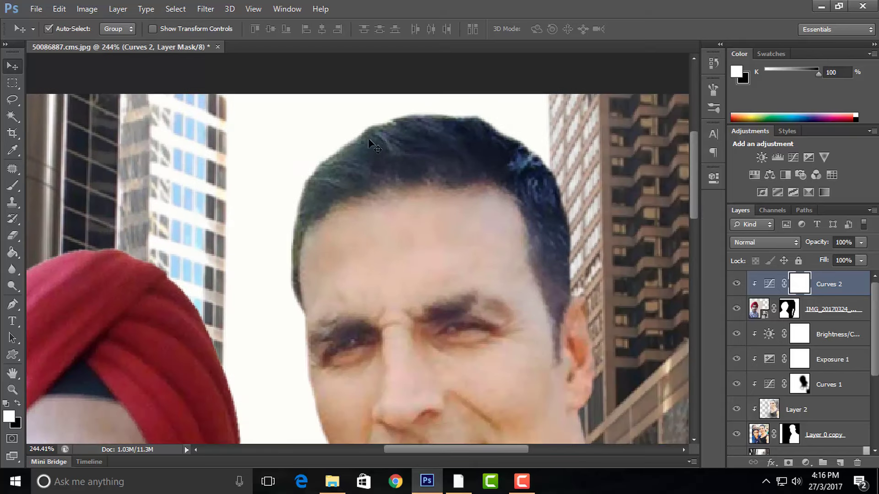
- Select Layer 2 in the Layers panel
left_click(808, 415)
left_click(807, 439)
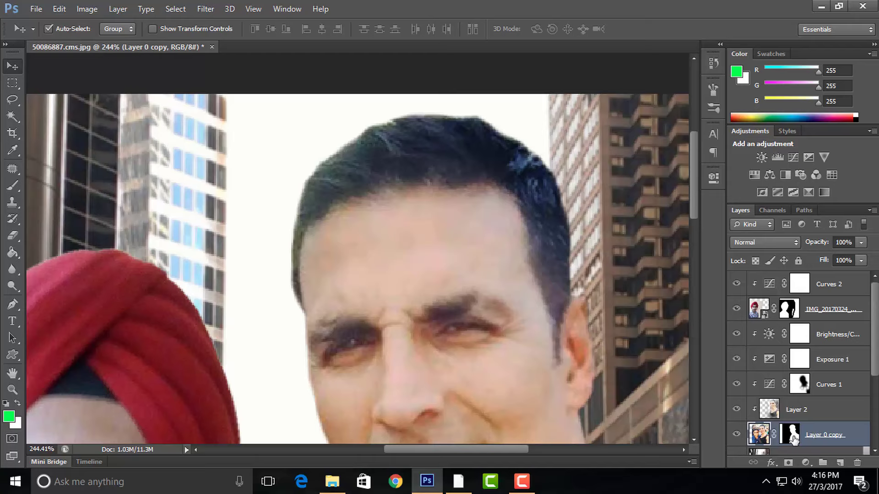
scroll(875, 352, "down", 1)
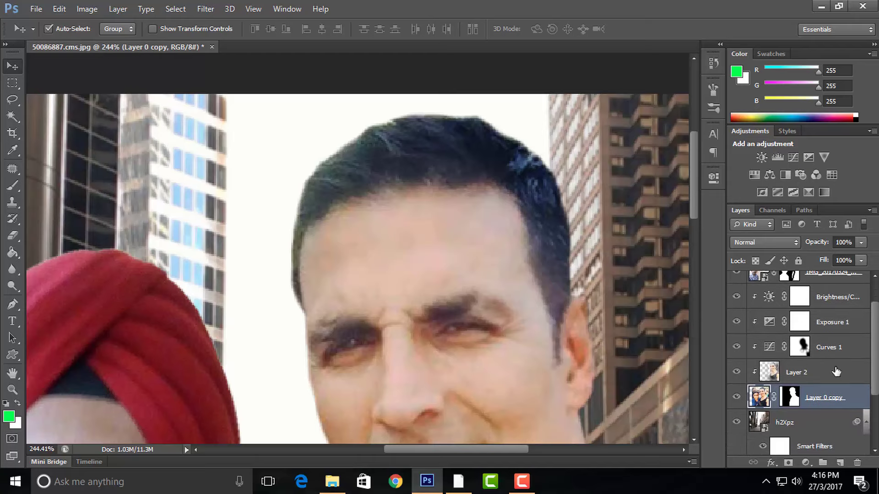
left_click(788, 375)
- Add Layer 3 and paint the celebrity's left hairline with a soft black brush
left_click(839, 463)
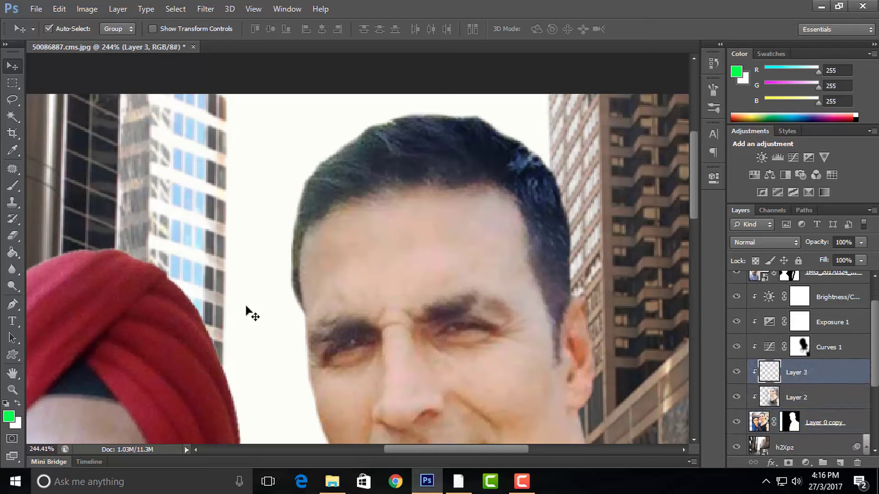
left_click(13, 185)
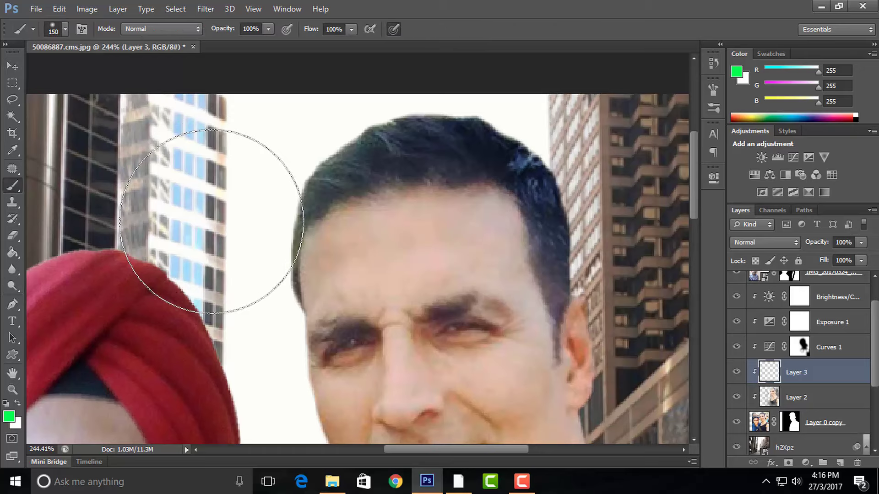
key("d")
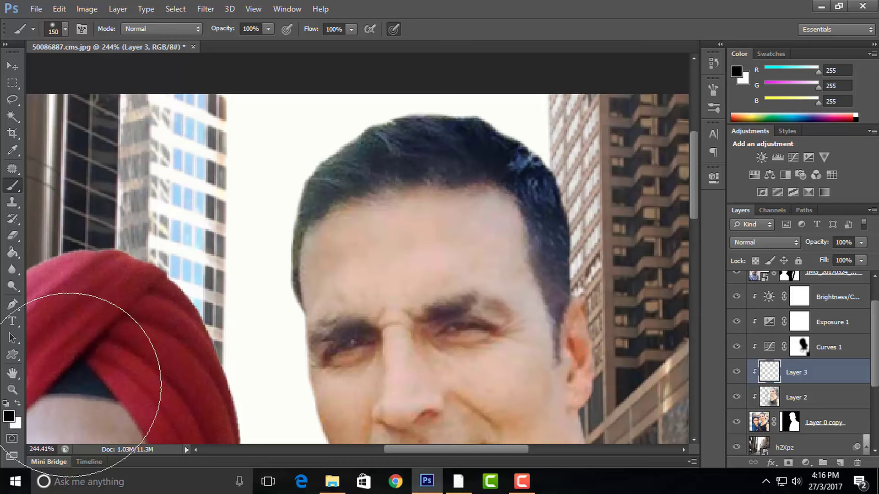
key("bracketleft")
key("bracketleft")
key("bracketleft")
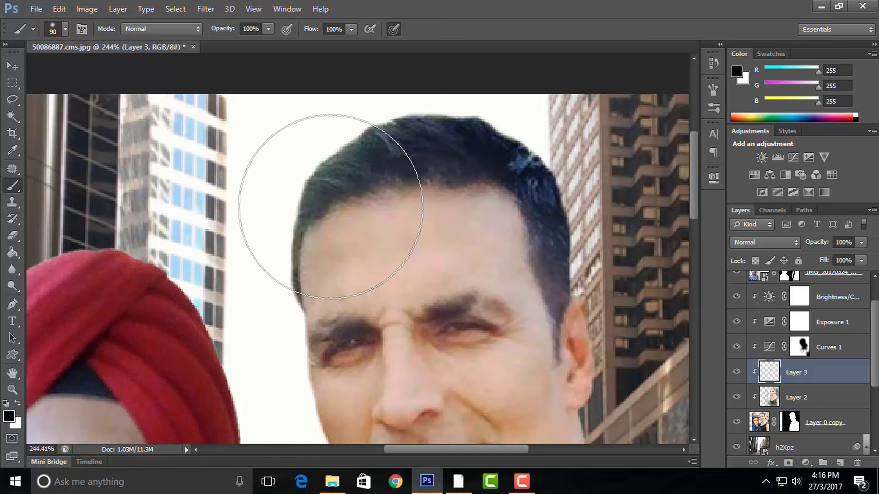
right_click(348, 202)
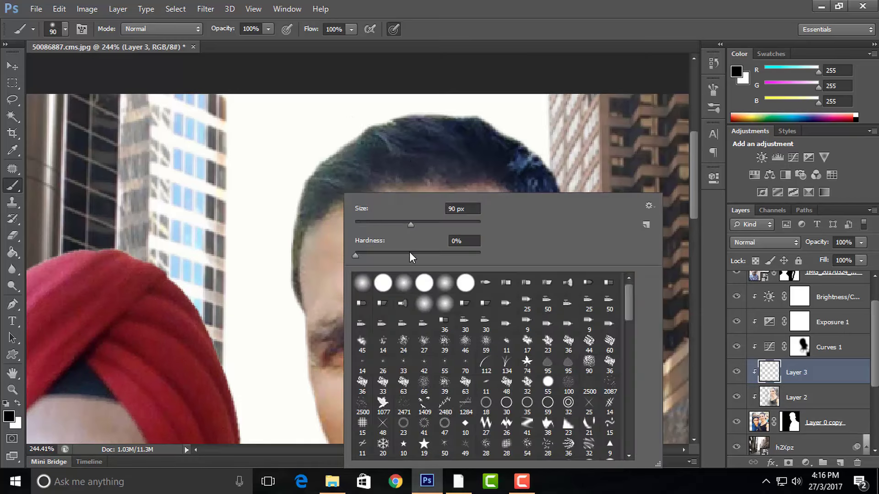
key("Return")
key("bracketleft")
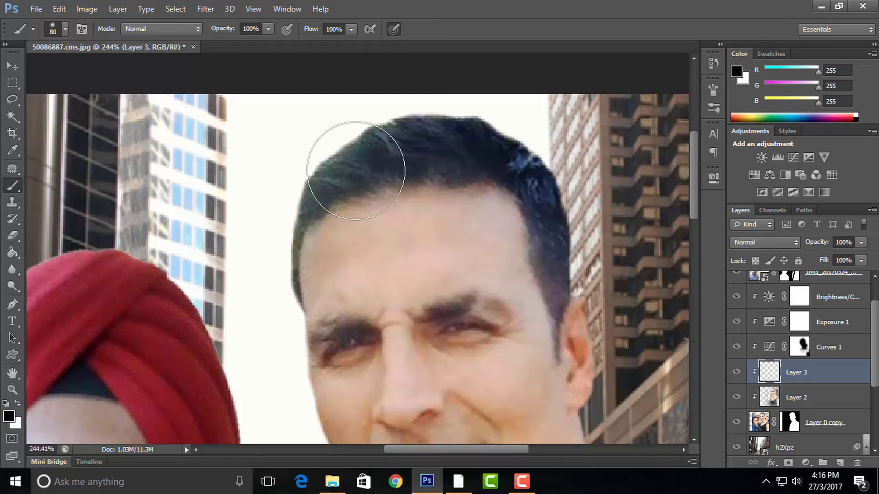
mouse_move(356, 170)
left_mouse_down()
mouse_move(363, 157)
mouse_move(334, 177)
mouse_move(275, 284)
mouse_move(327, 212)
left_mouse_up()
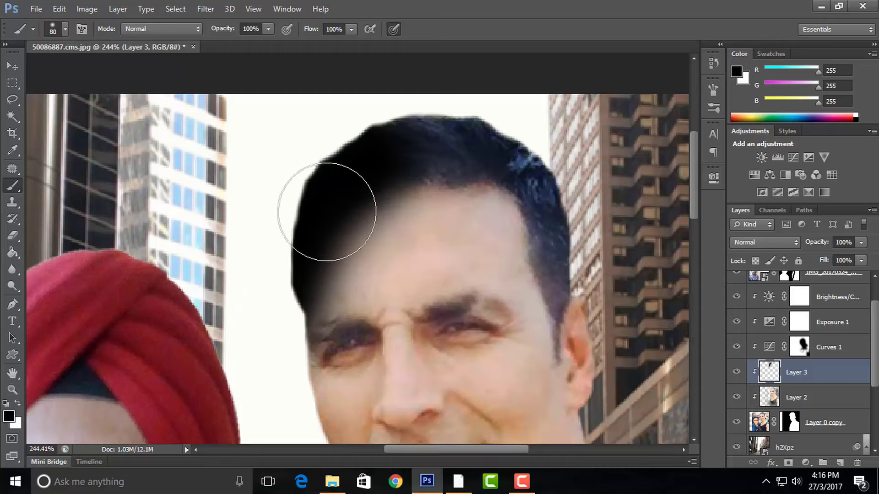
- Erase the black paint spilled onto the forehead, then fit the whole image on screen
scroll(559, 310, "up", 2)
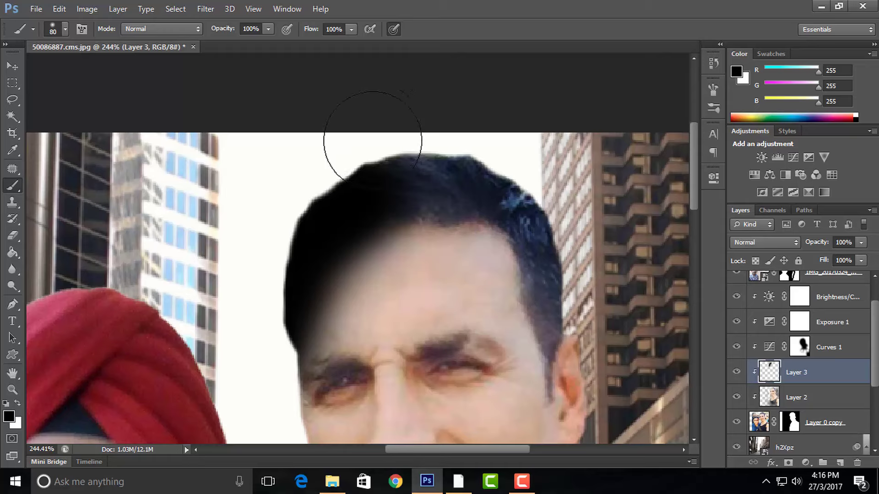
mouse_move(559, 330)
left_mouse_down()
mouse_move(537, 159)
mouse_move(561, 8)
left_mouse_up()
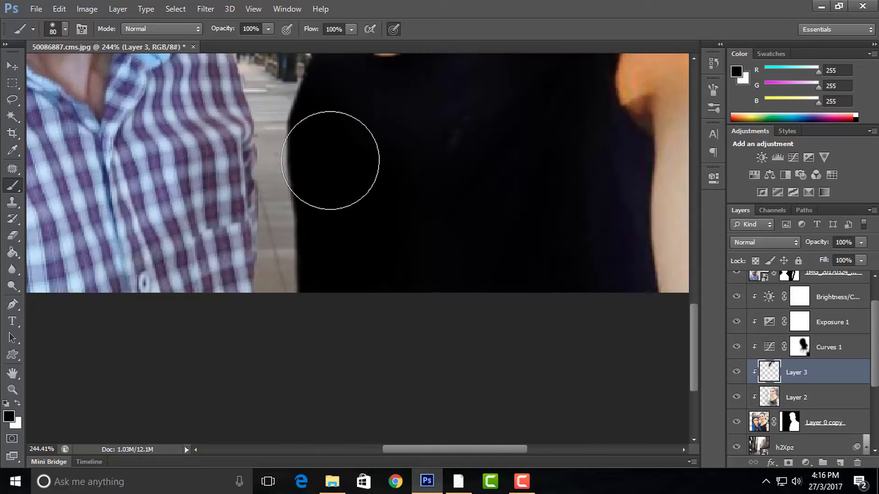
left_click_drag(435, 141, 520, 177)
left_click_drag(516, 230, 485, 323)
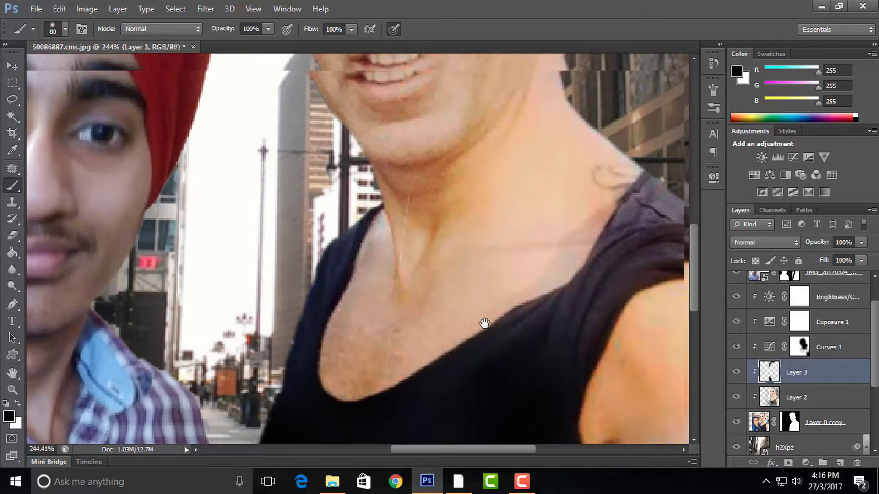
left_click_drag(471, 99, 465, 221)
left_click_drag(394, 33, 393, 147)
left_click_drag(391, 252, 391, 320)
left_click_drag(361, 197, 359, 298)
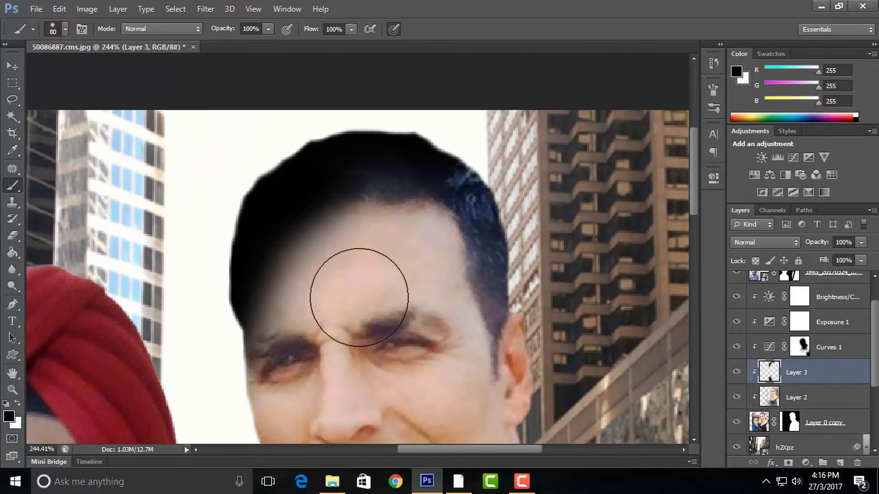
key("e")
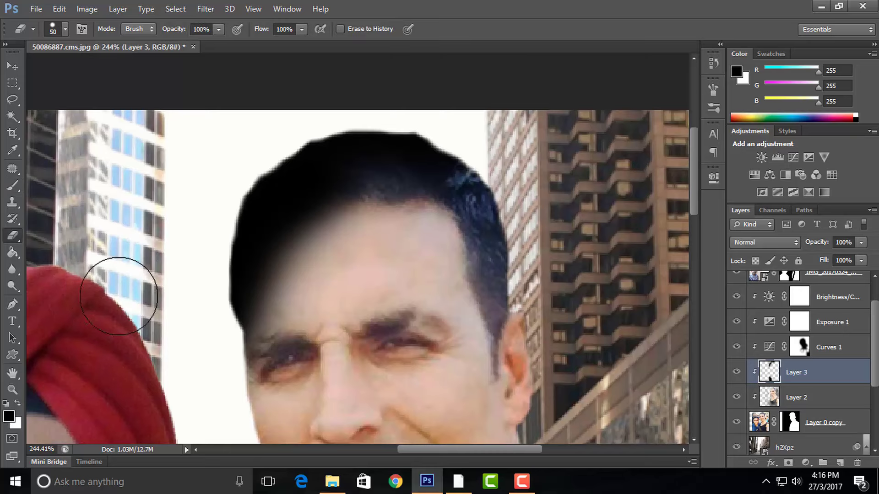
left_click_drag(309, 289, 314, 284)
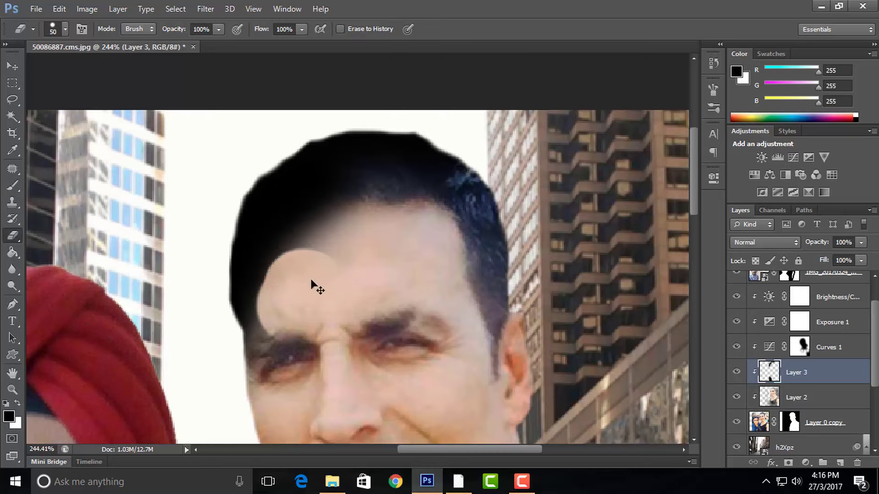
right_click(374, 280)
left_click(439, 94)
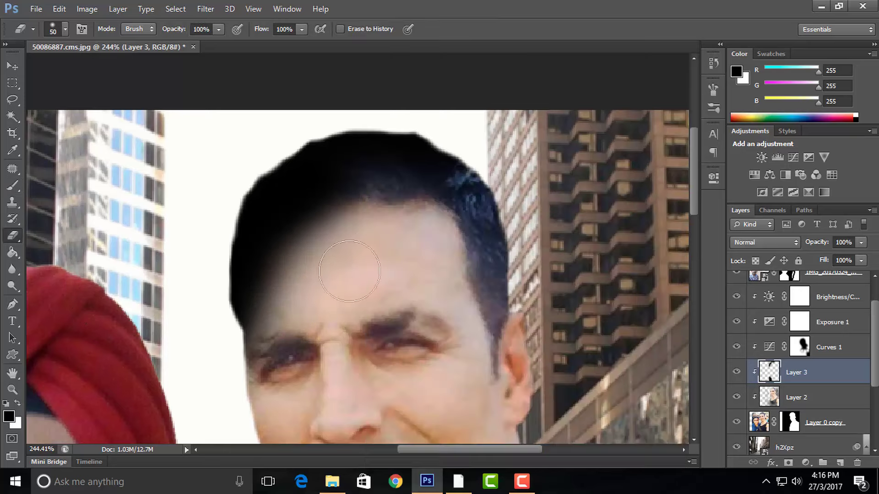
mouse_move(269, 301)
left_mouse_down()
mouse_move(257, 316)
mouse_move(325, 252)
mouse_move(287, 269)
mouse_move(373, 245)
mouse_move(332, 249)
mouse_move(427, 241)
left_mouse_up()
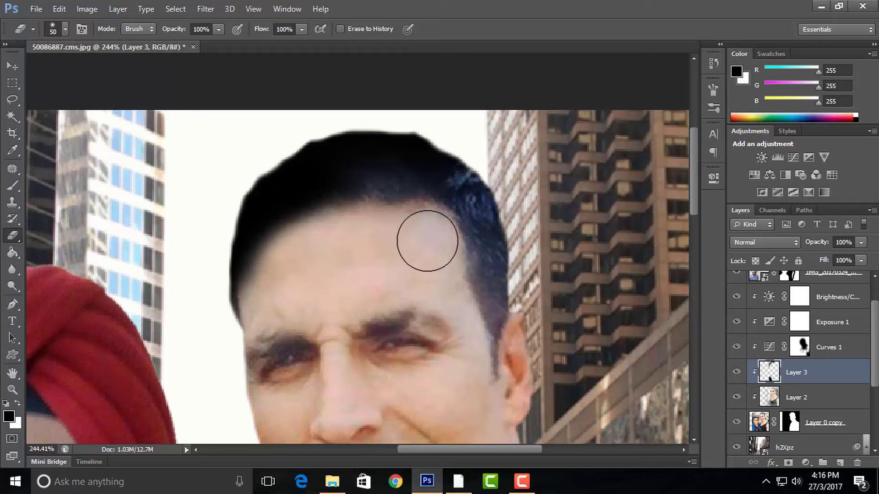
key("ctrl+0")
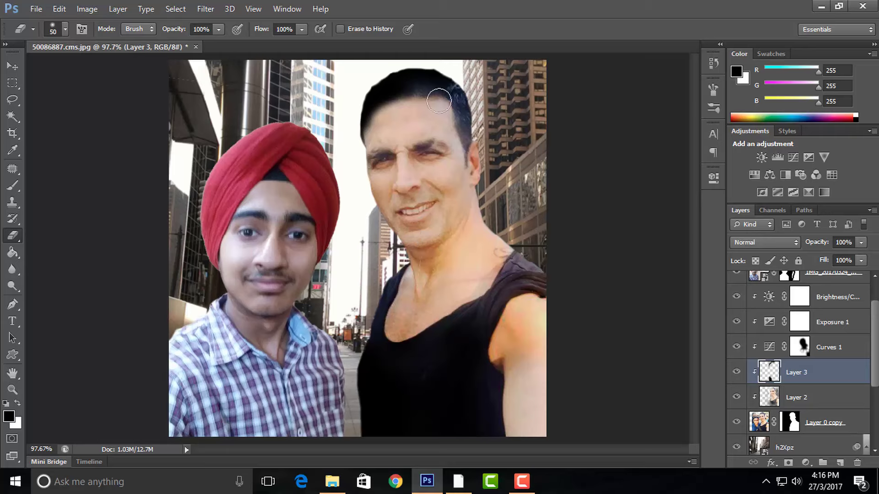
- Lower Layer 3's opacity to 25% so the darkened hairline blends in
left_click(11, 67)
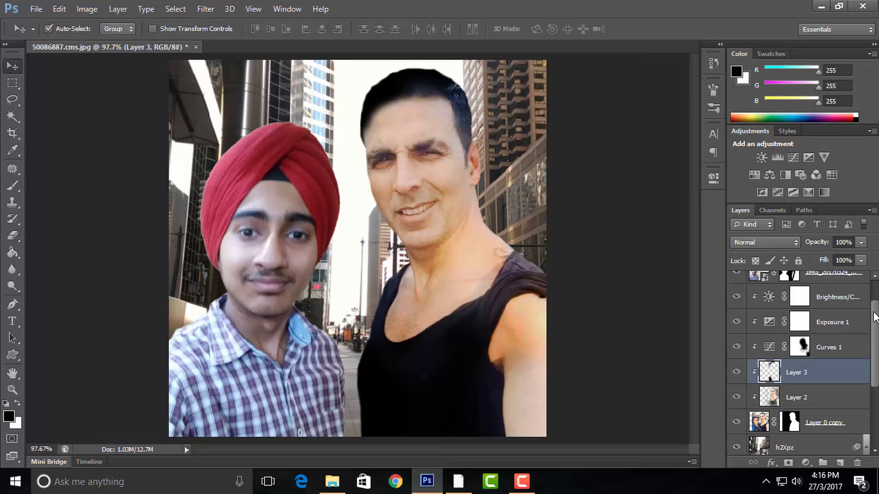
left_click(862, 243)
left_click_drag(862, 257, 813, 259)
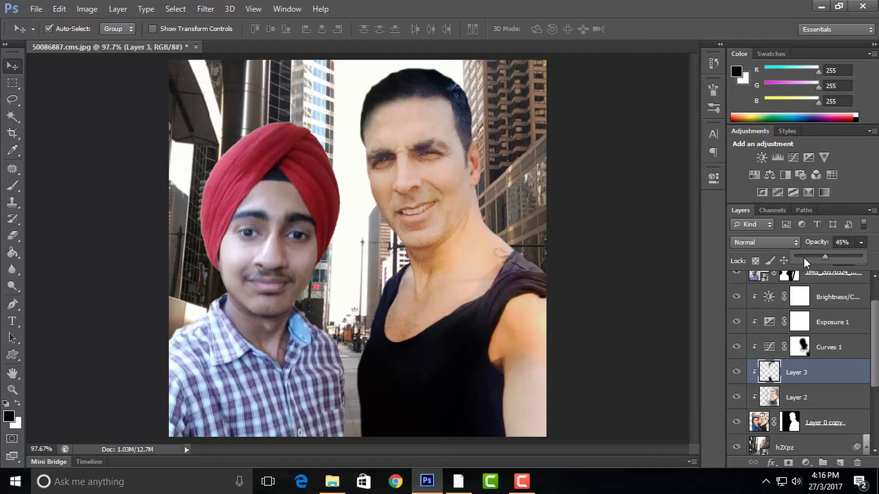
left_click_drag(804, 257, 815, 256)
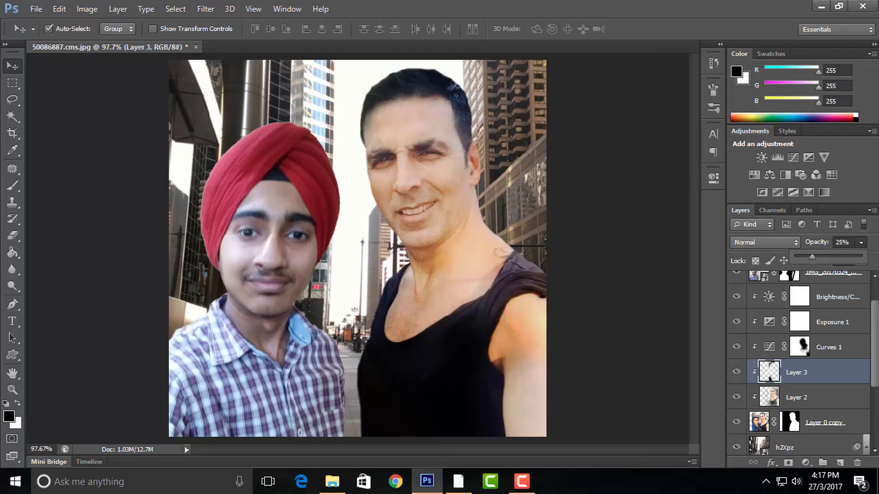
left_click(875, 257)
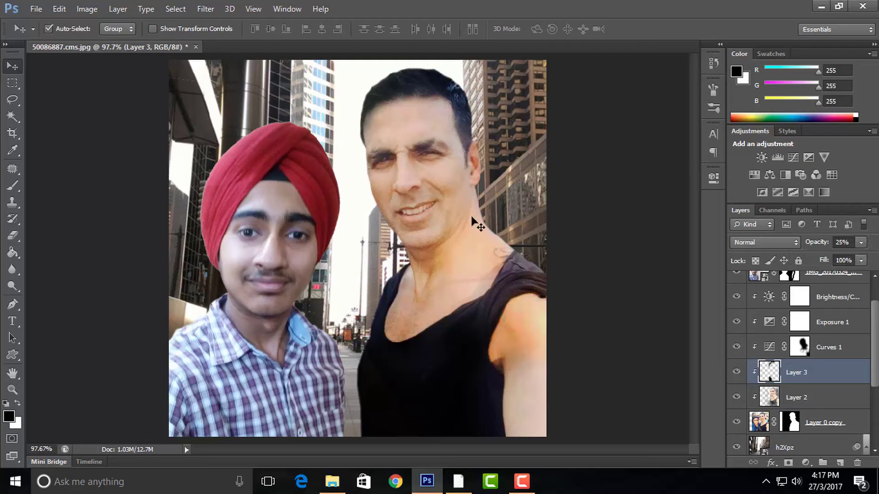
- Try the Type and Eraser tools without changes, returning to the Move tool
left_click(10, 323)
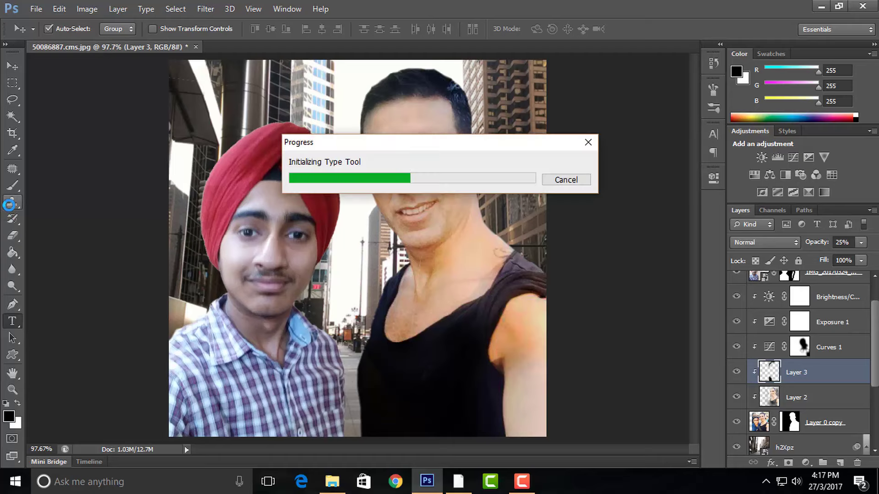
left_click(569, 180)
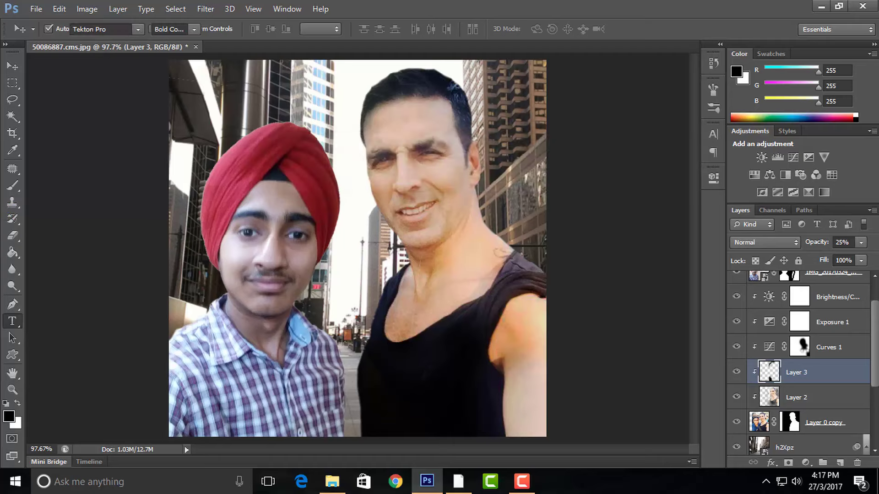
key("Escape")
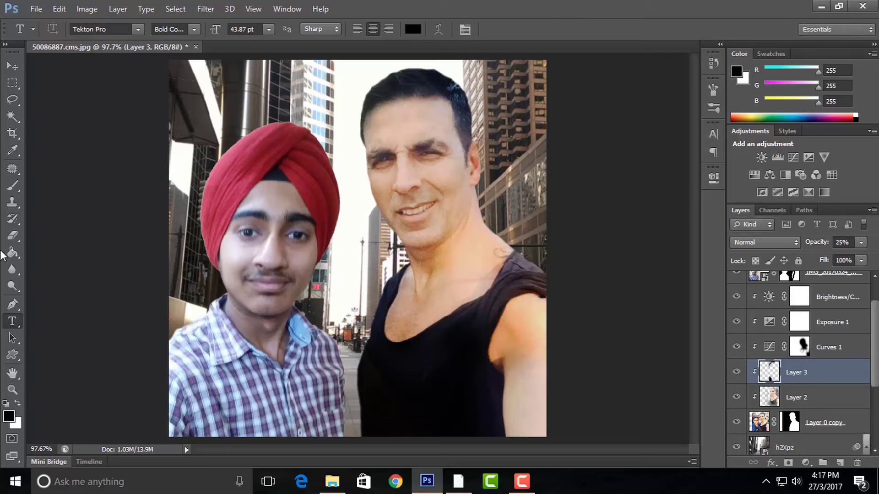
left_click(15, 182)
key("e")
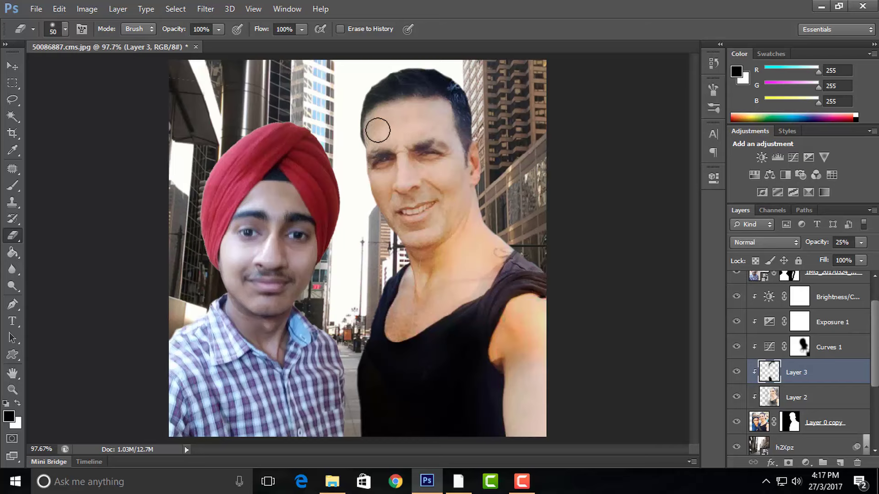
left_click(11, 67)
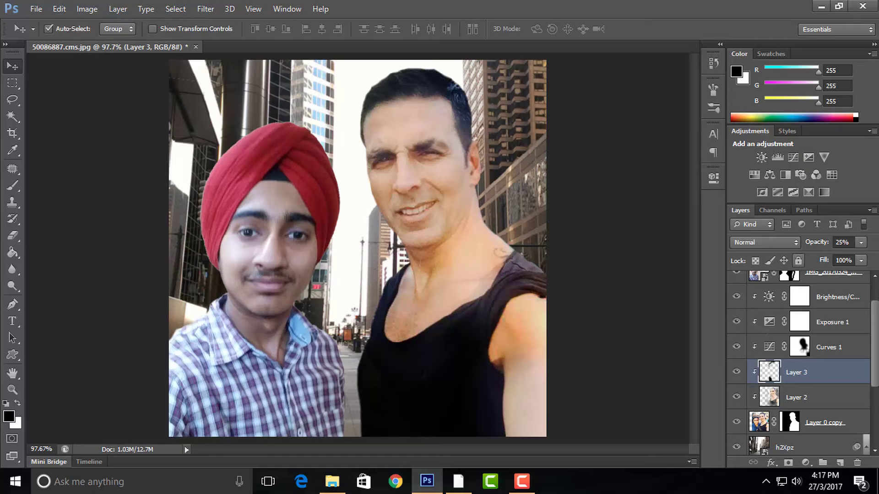
scroll(806, 321, "up", 2)
- Add a Color Lookup adjustment above Curves 2 using the 2Strip 3DLUT look
left_click(831, 282)
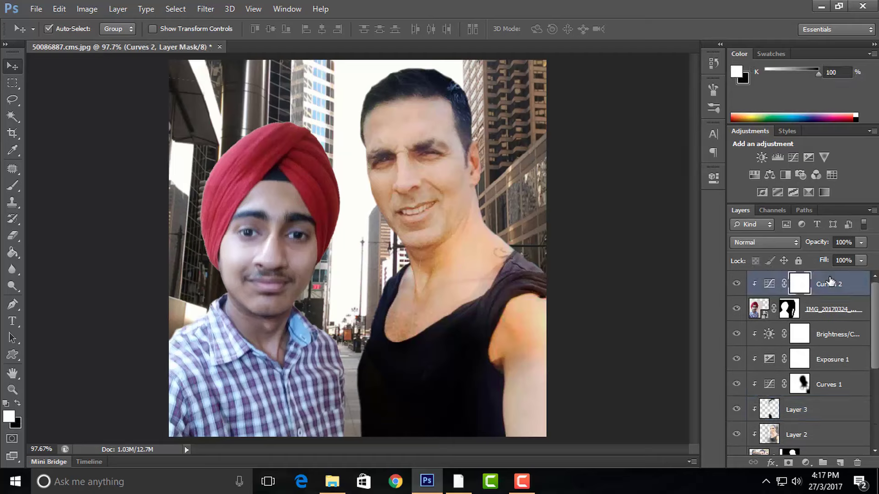
left_click(806, 463)
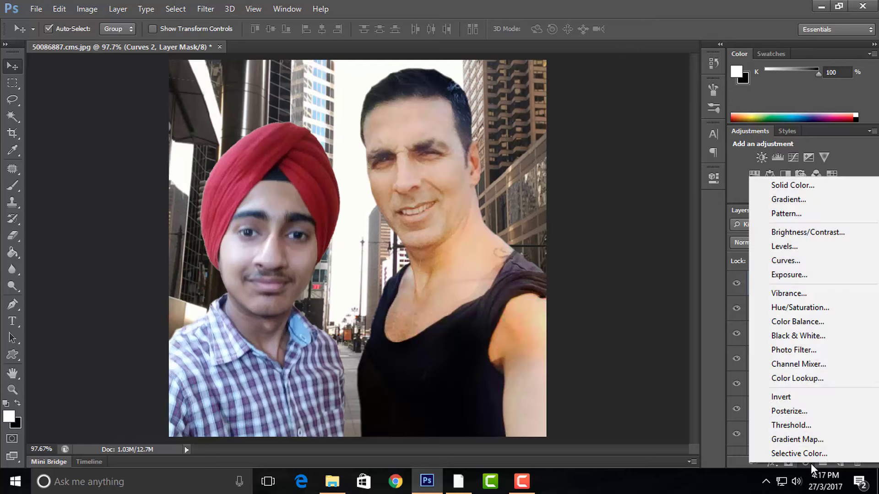
left_click(814, 380)
left_click(632, 209)
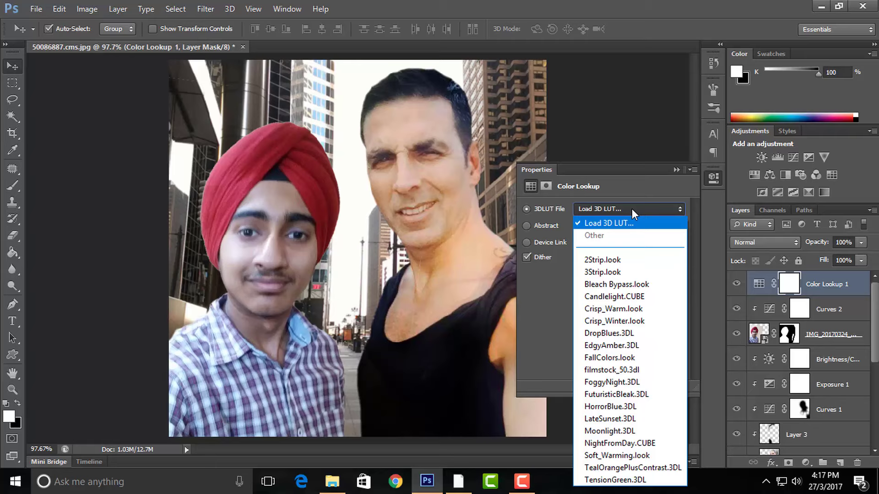
left_click(632, 208)
- Audition lookup presets from Candlelight through NightFromDay, settling on Soft_Warming
key("Down")
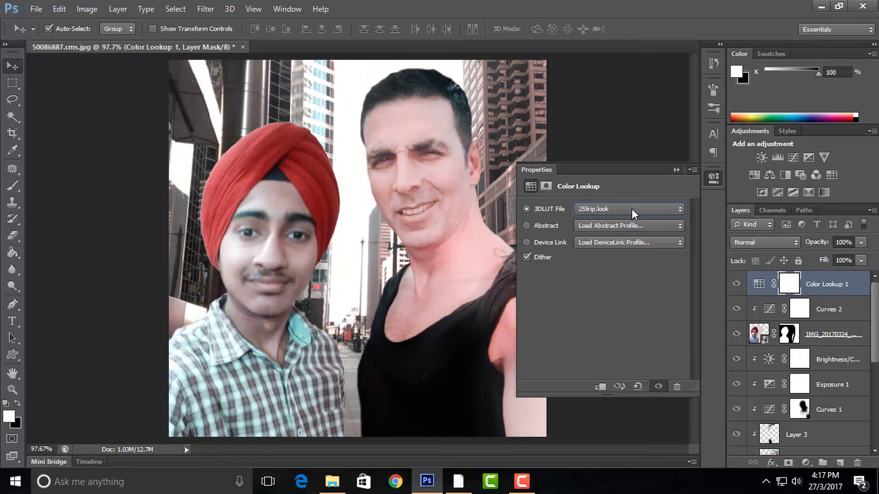
key("Down")
key("Down")
key("Down")
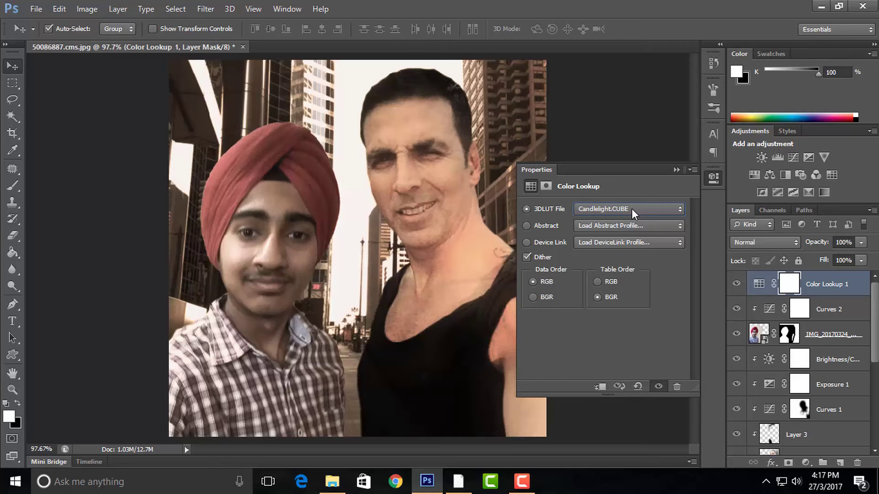
key("Down")
key("Down")
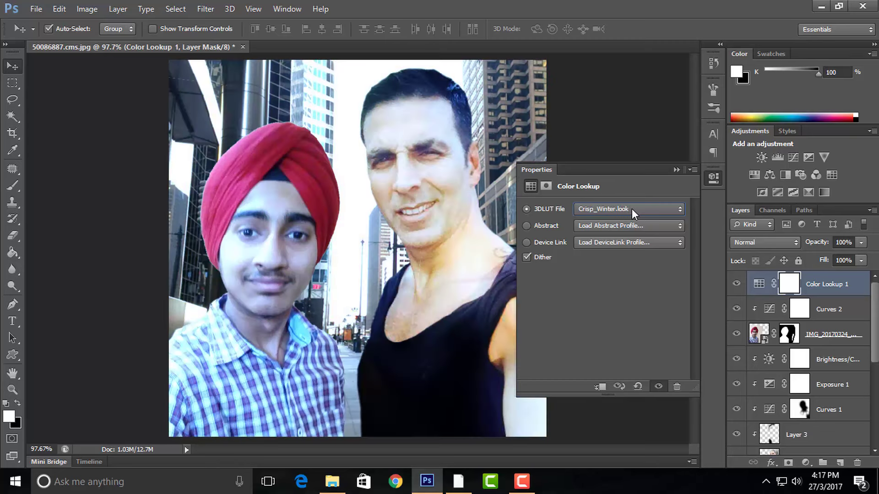
key("Down")
key("Down")
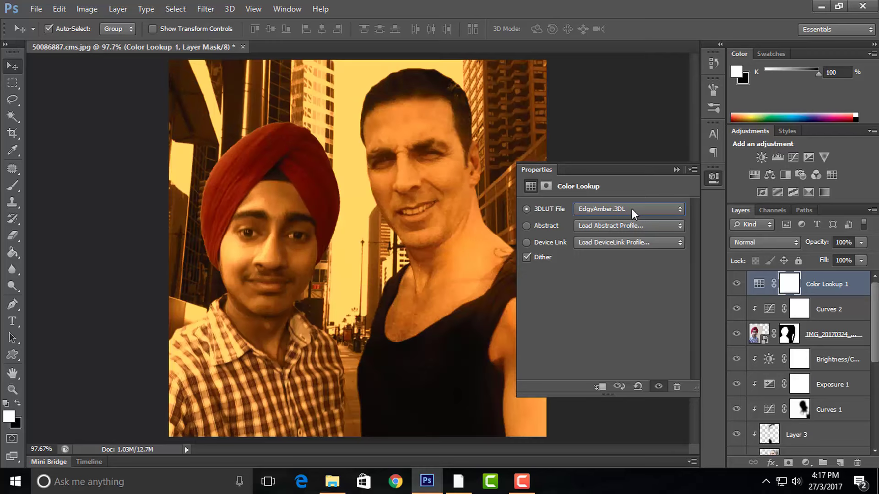
key("Down")
key("Down")
key("Down")
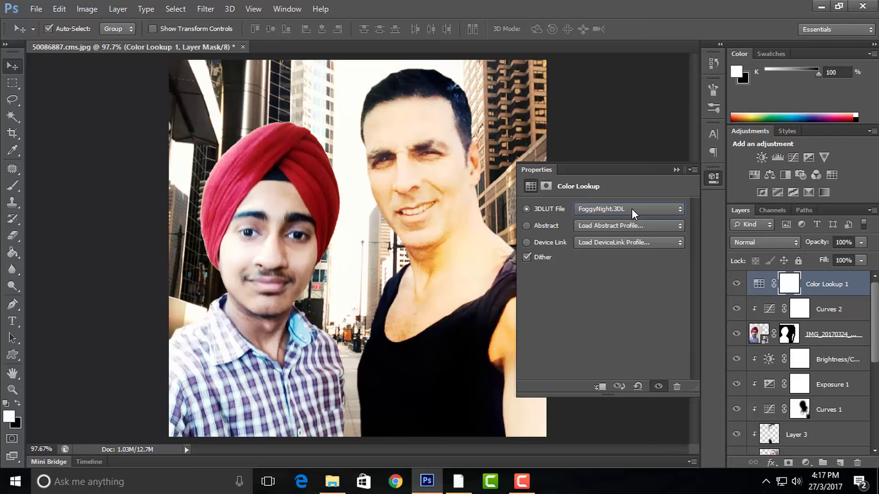
key("Down")
key("Down")
key("Down")
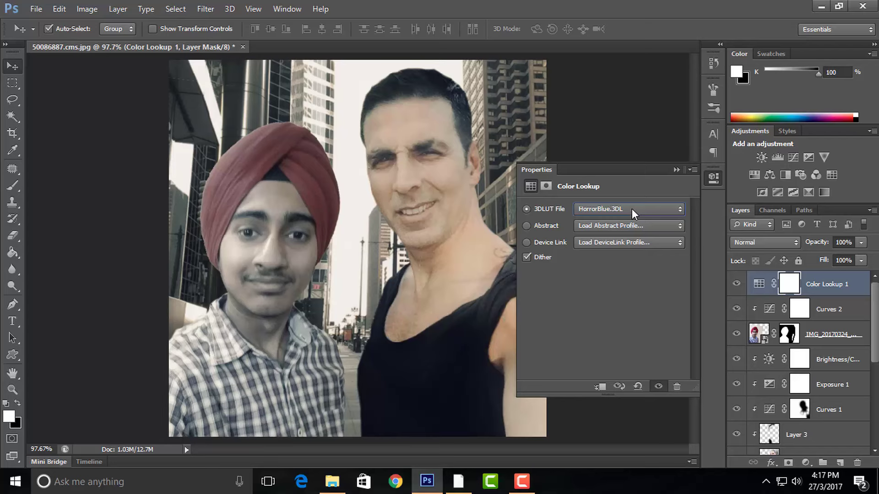
key("Down")
key("Down")
key("Down")
key("Down")
key("Down")
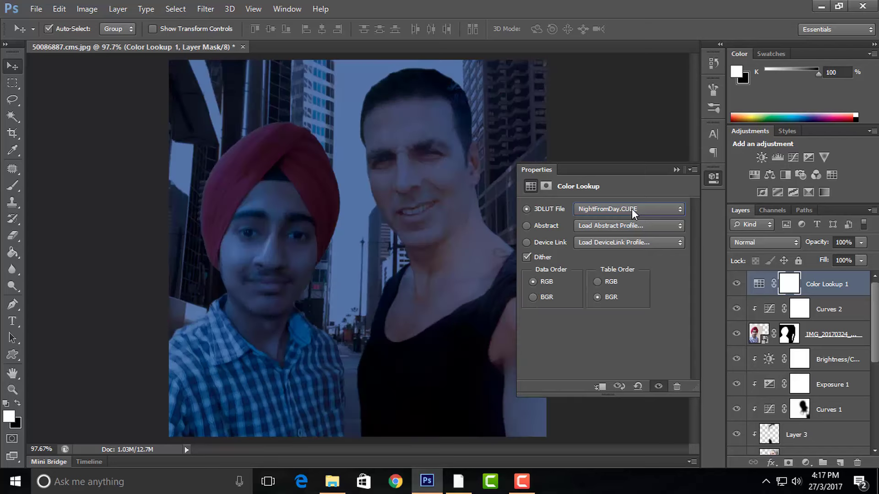
key("Down")
key("Down")
key("Up")
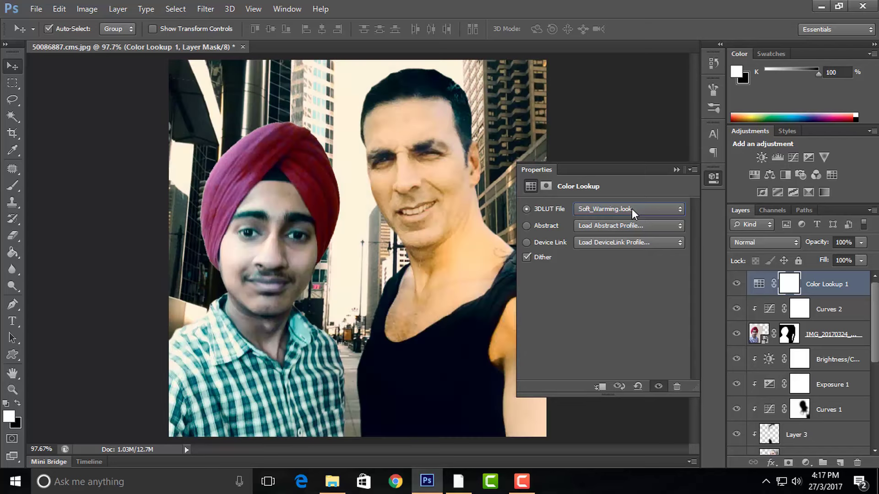
key("Down")
key("Down")
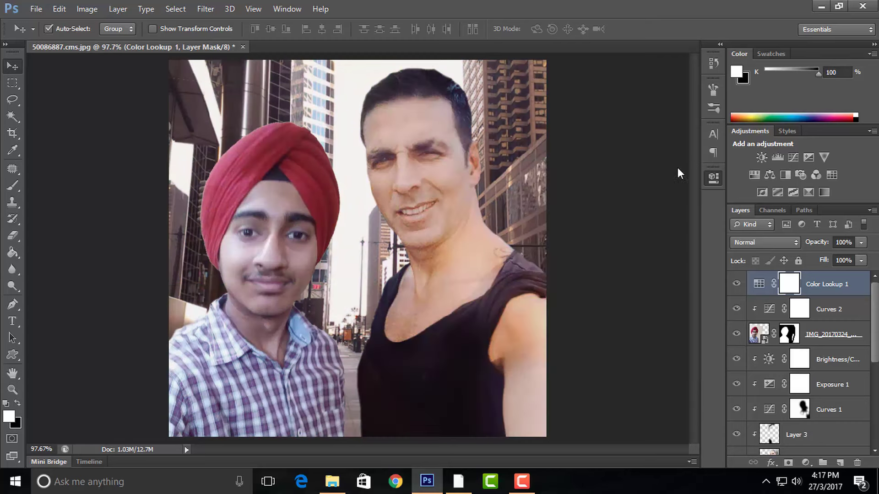
- Add a second Color Lookup and choose the FallColors look after trying other presets
left_click(823, 375)
key("Down")
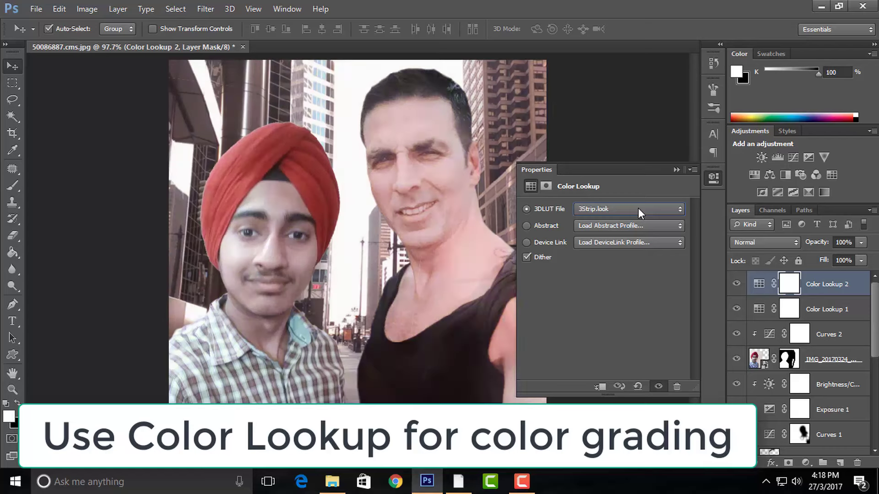
key("Down")
key("Down")
key("Down")
key("Down")
key("Down")
key("Down")
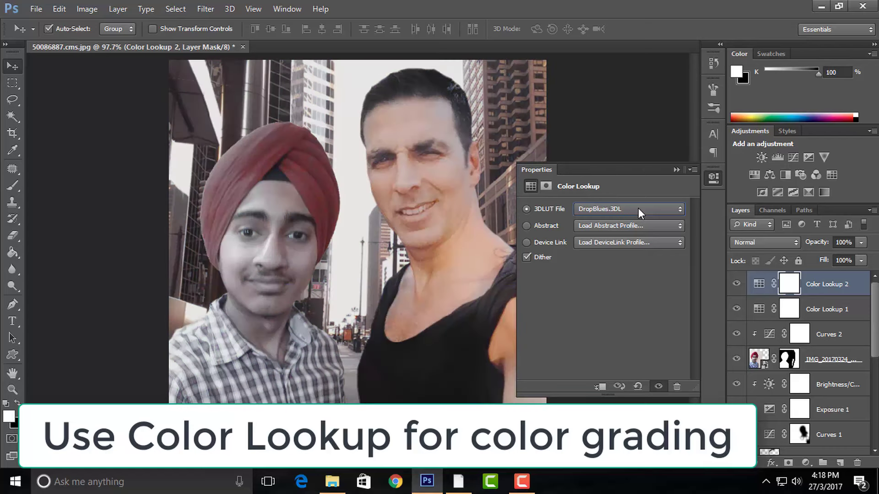
key("Down")
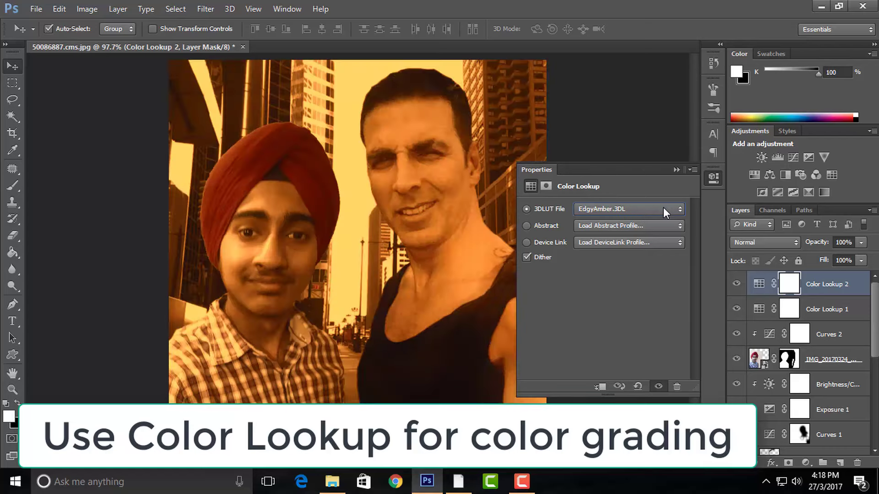
left_click(663, 208)
left_click(632, 355)
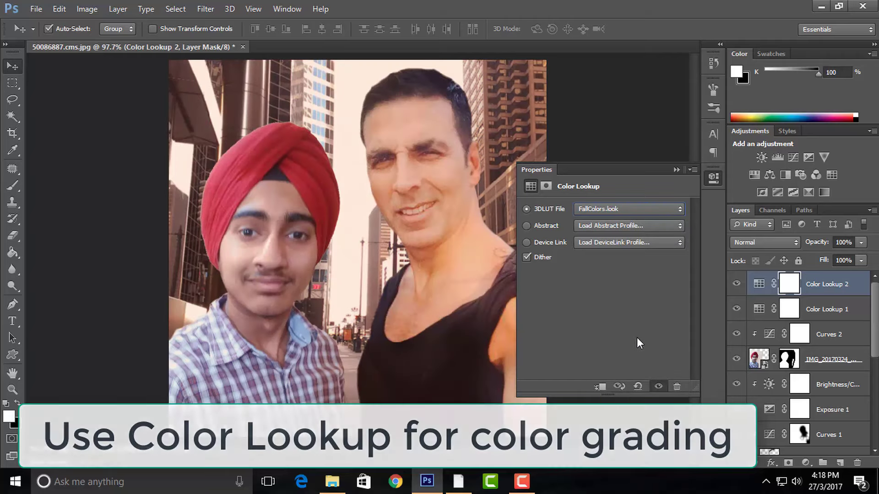
key("Down")
key("Down")
key("Down")
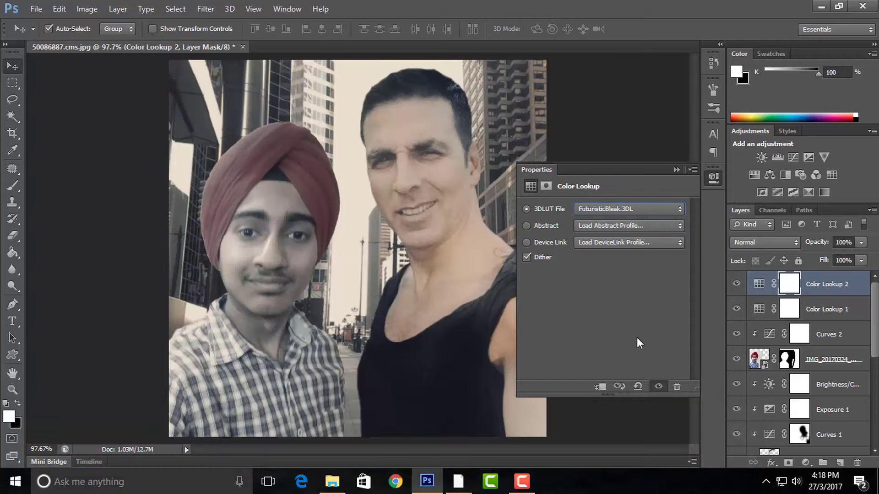
key("Down")
key("Down")
key("Down")
key("Down")
key("Down")
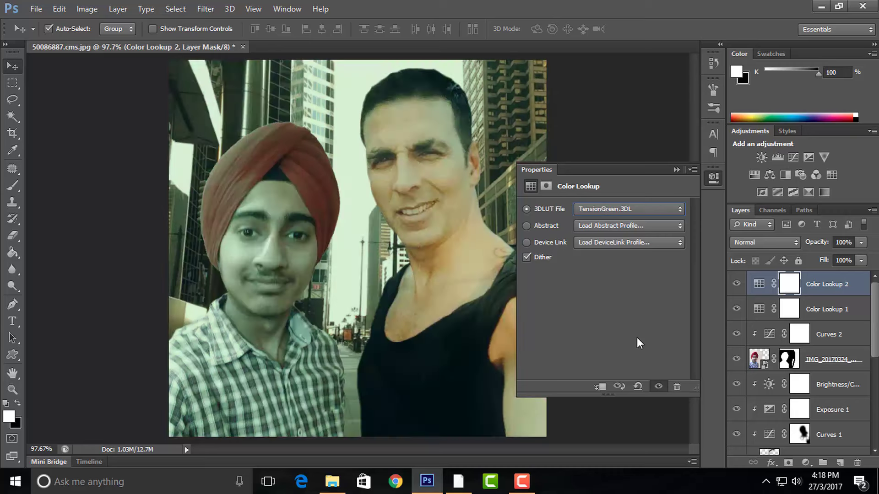
key("f")
key("f")
left_click(714, 177)
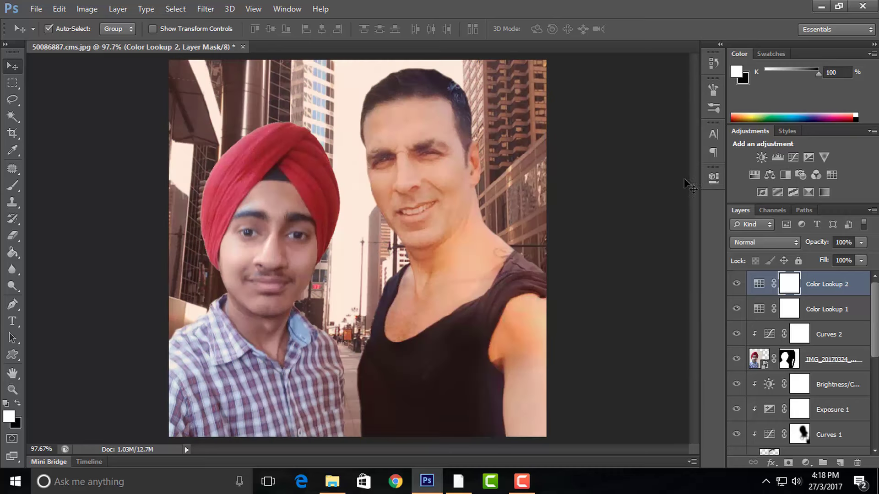
- Lower Color Lookup 2 to 50% opacity and Color Lookup 1 to 72%
left_click(826, 309)
left_click(826, 283)
mouse_move(861, 242)
left_mouse_down()
mouse_move(834, 256)
mouse_move(852, 252)
mouse_move(842, 256)
left_mouse_up()
left_click(827, 309)
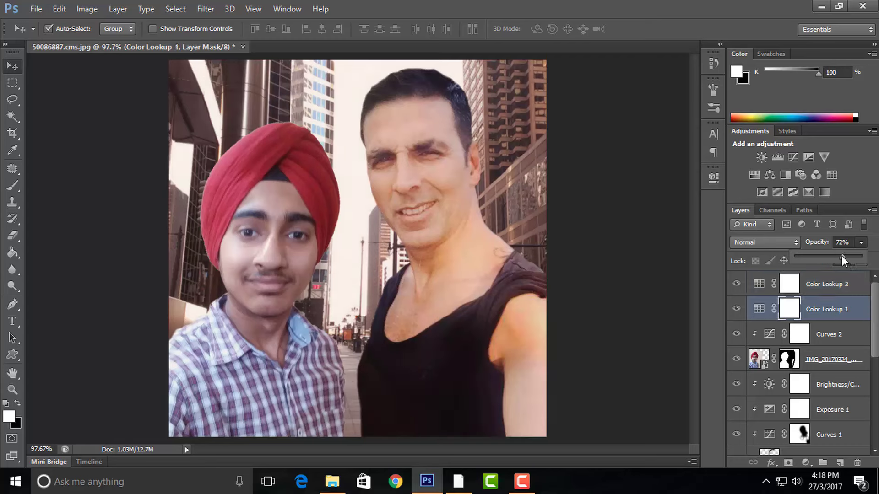
left_click(827, 284)
- Add Curves 3 on top and pull the curve down to darken the composite
left_click(805, 463)
left_click(808, 255)
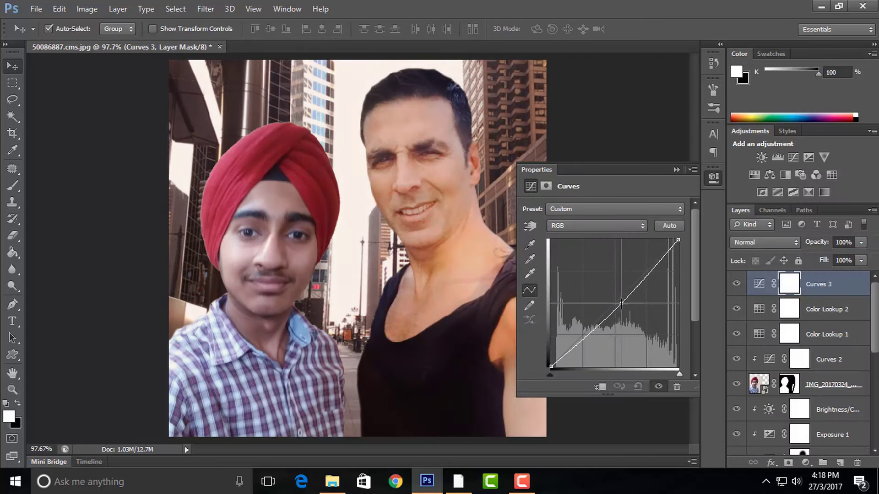
left_click_drag(621, 303, 621, 309)
left_click(677, 169)
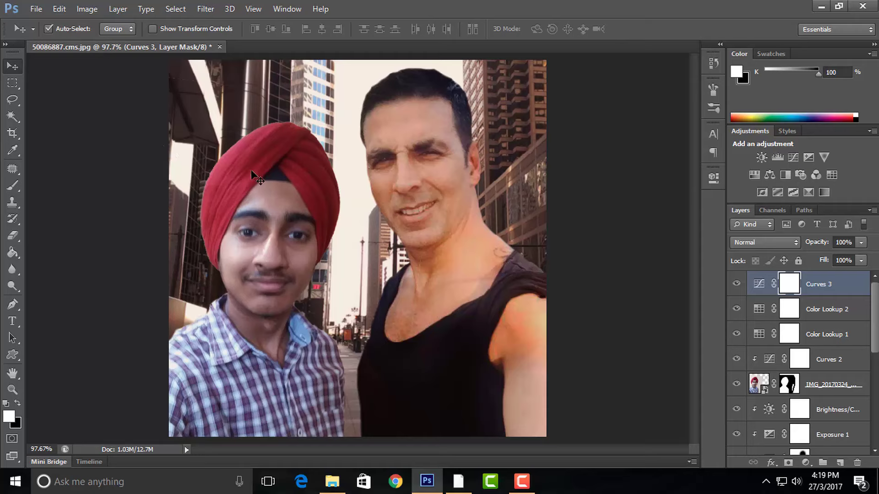
- Nudge the Exposure 1 adjustment slightly darker
scroll(805, 343, "down", 3)
left_click(797, 395)
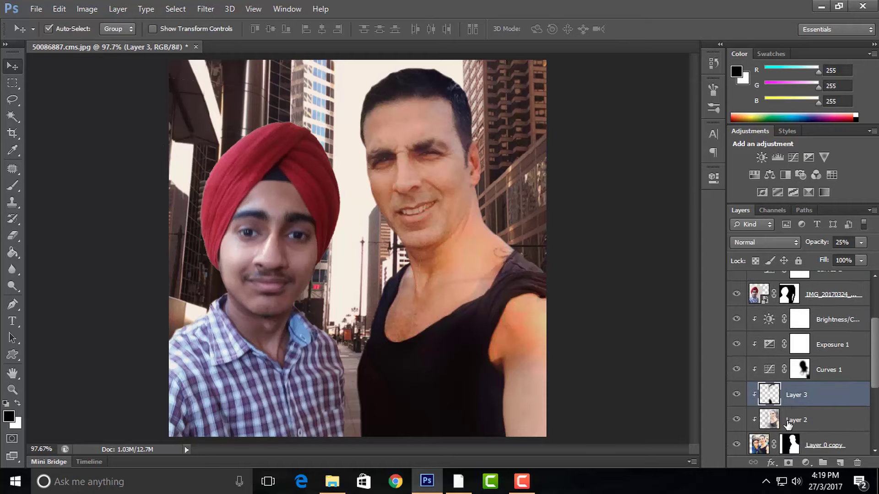
left_click(815, 320)
double_click(769, 344)
left_click_drag(604, 242, 601, 243)
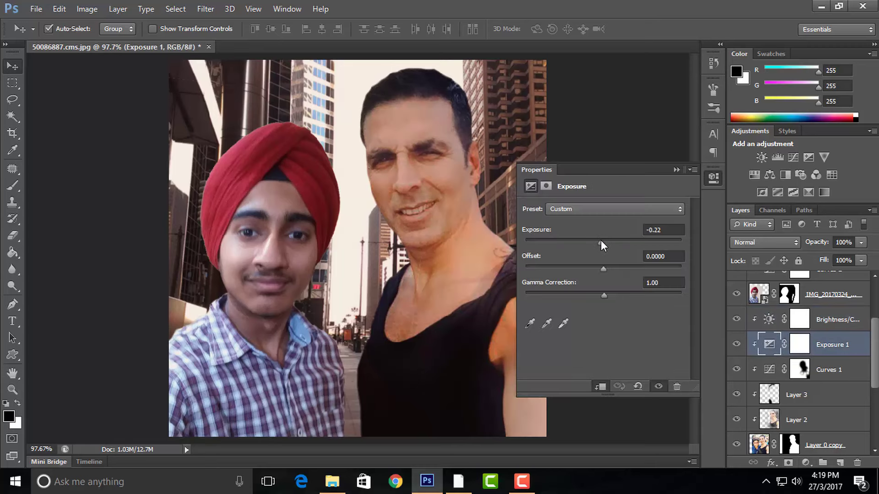
left_click(676, 170)
left_click_drag(869, 337, 870, 389)
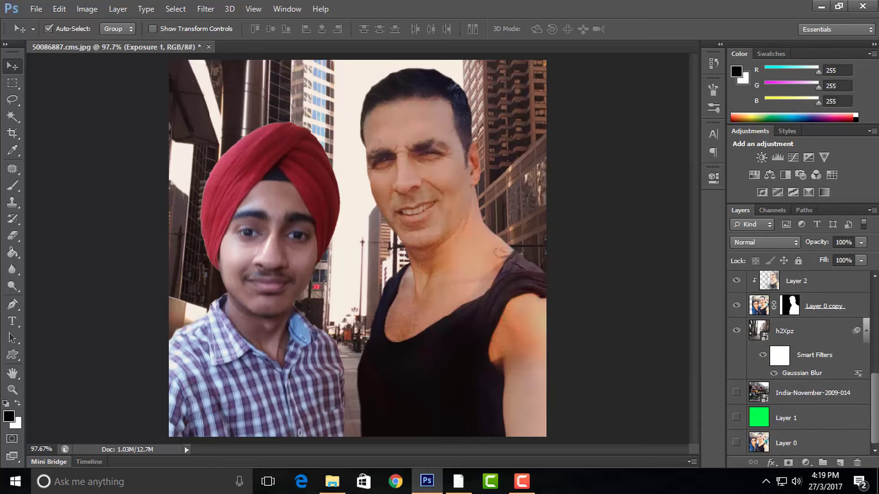
- Reopen h2Xpz's Gaussian Blur smart filter and enter a 0.8-pixel radius
left_click(763, 356)
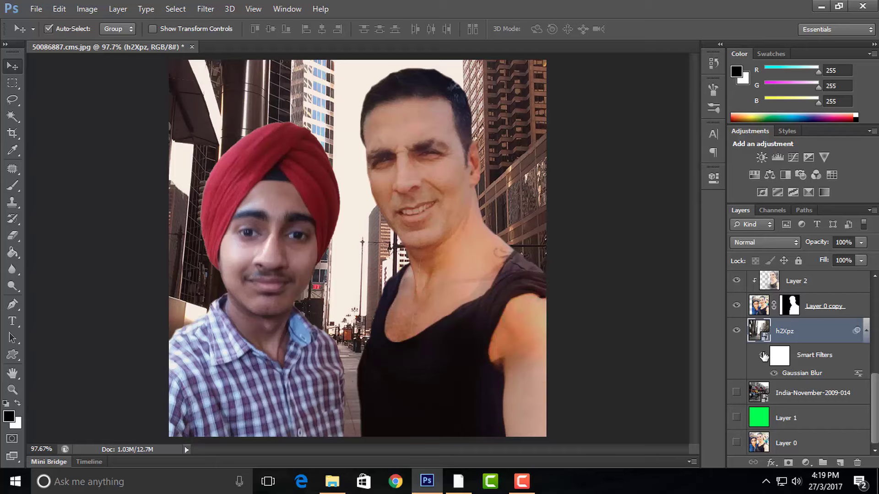
left_click(764, 356)
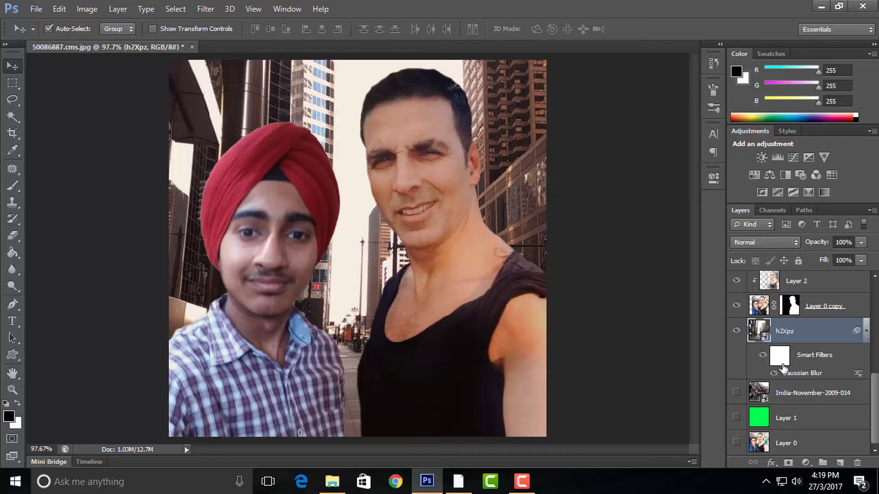
double_click(799, 374)
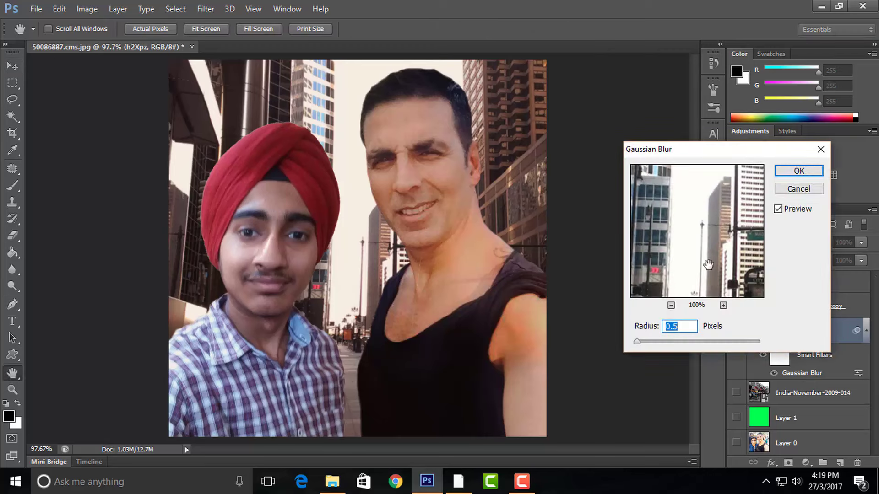
left_click(677, 327)
type("8")
key("Return")
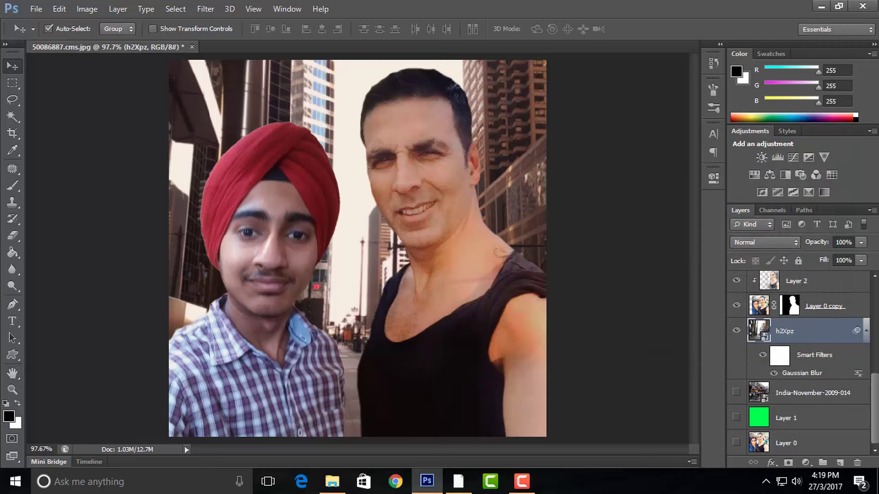
scroll(799, 366, "up", 5)
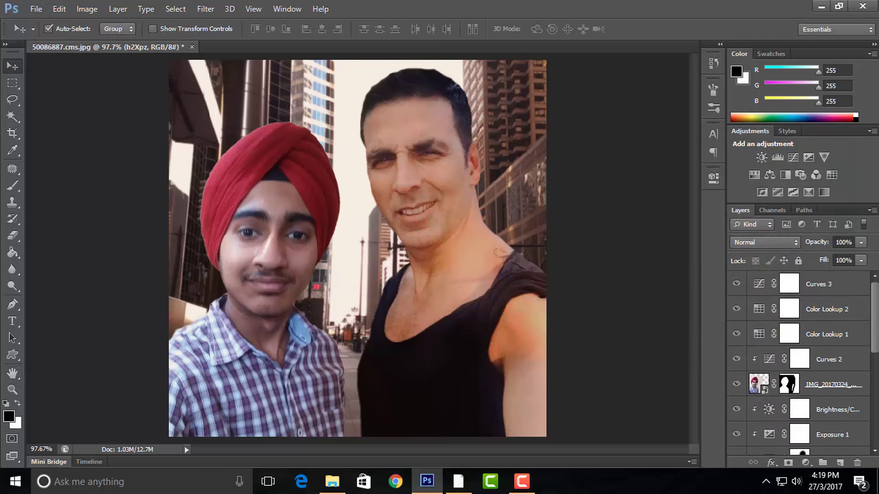
- Add an empty Layer 4 above Curves 3 and select the Blur Tool
left_click(833, 287)
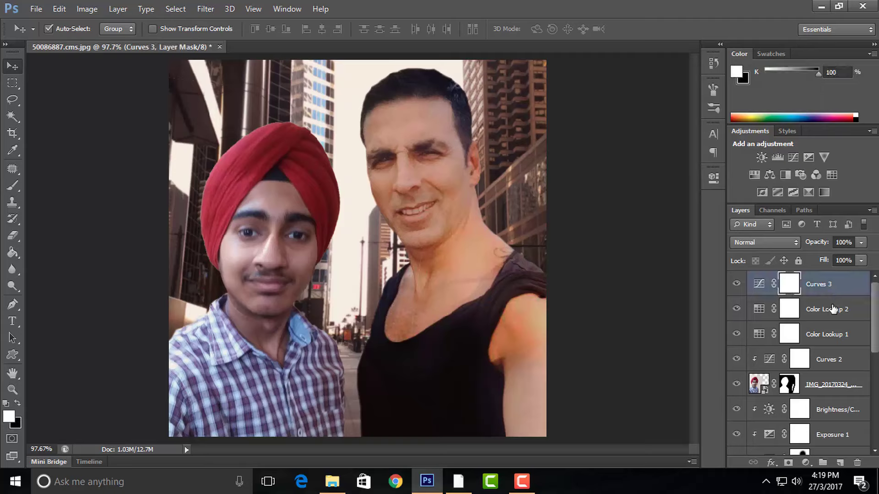
left_click(841, 462)
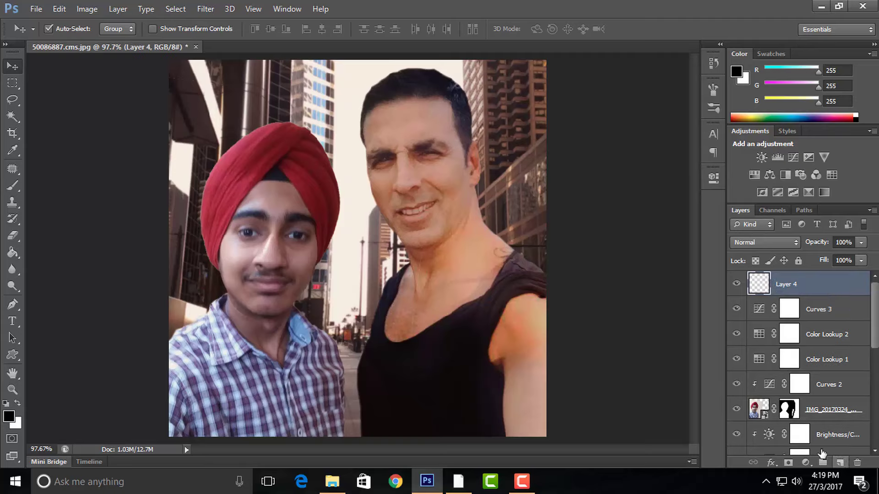
left_click(11, 269)
left_click(49, 265)
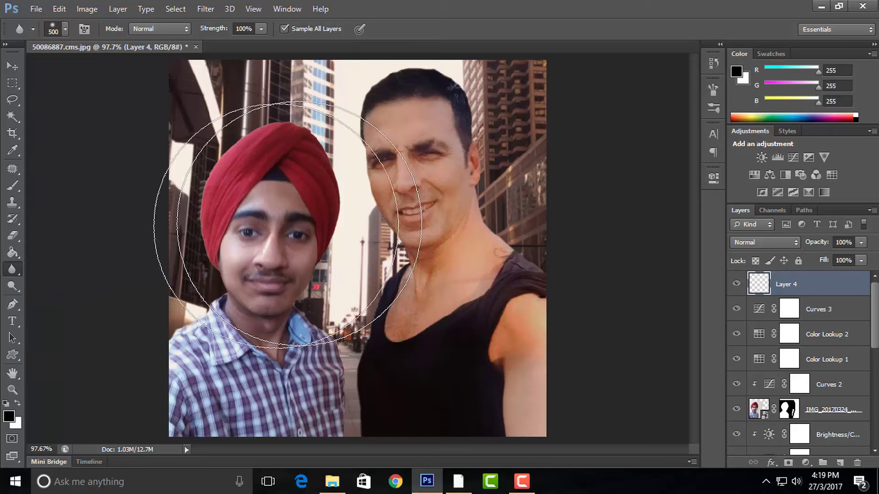
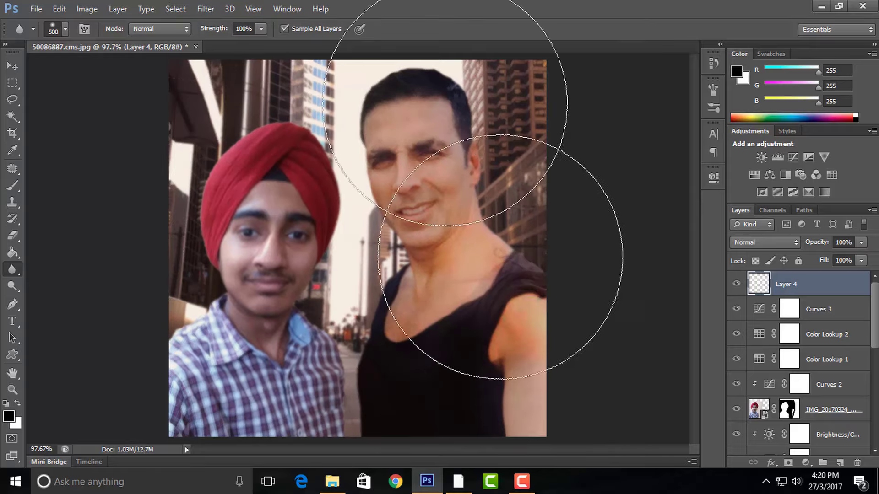
- Stamp all visible layers onto Layer 4 and set its opacity to 25%
key("ctrl+shift+alt+e")
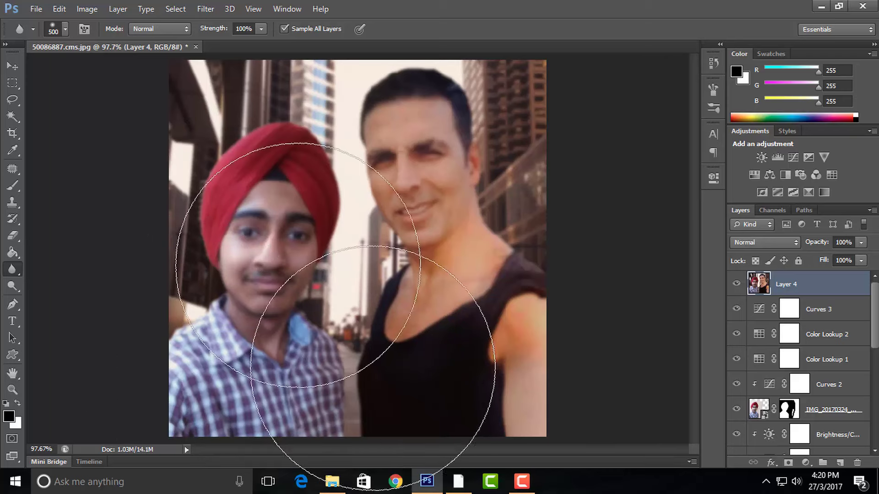
left_click(8, 65)
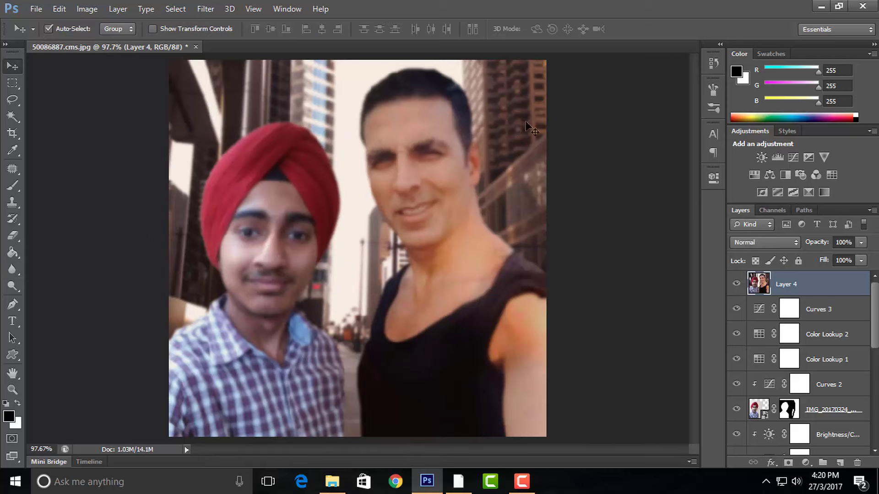
left_click(861, 243)
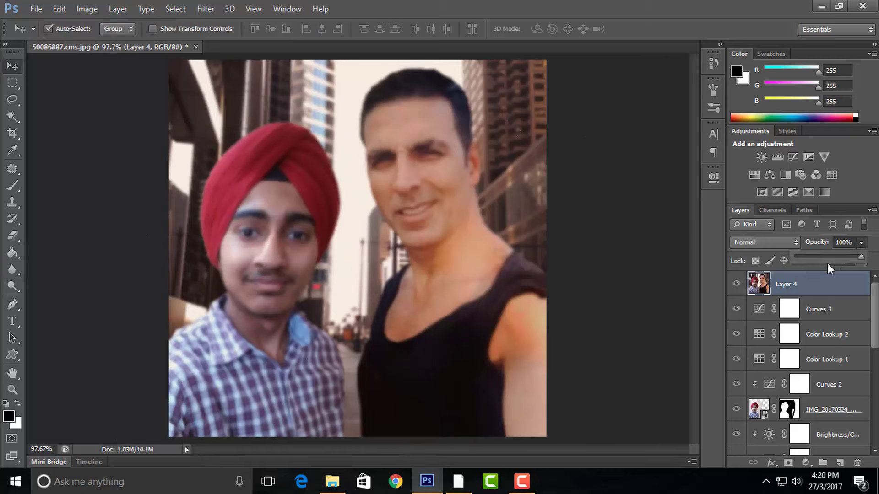
left_click(811, 258)
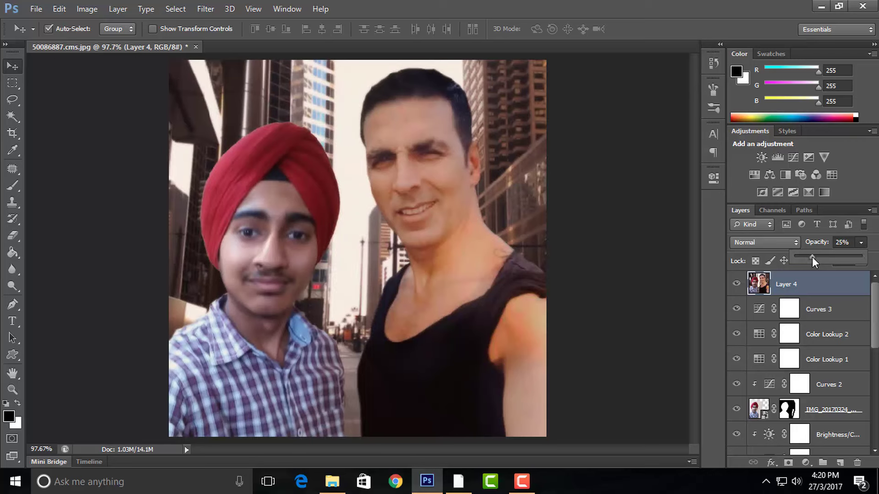
left_click(819, 278)
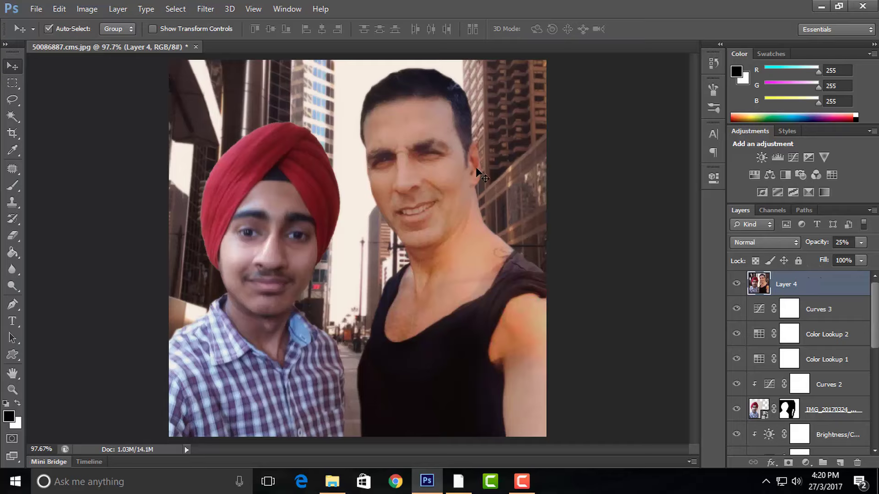
- Add a Brightness/Contrast adjustment layer with Brightness 20 and Contrast -5
left_click(806, 462)
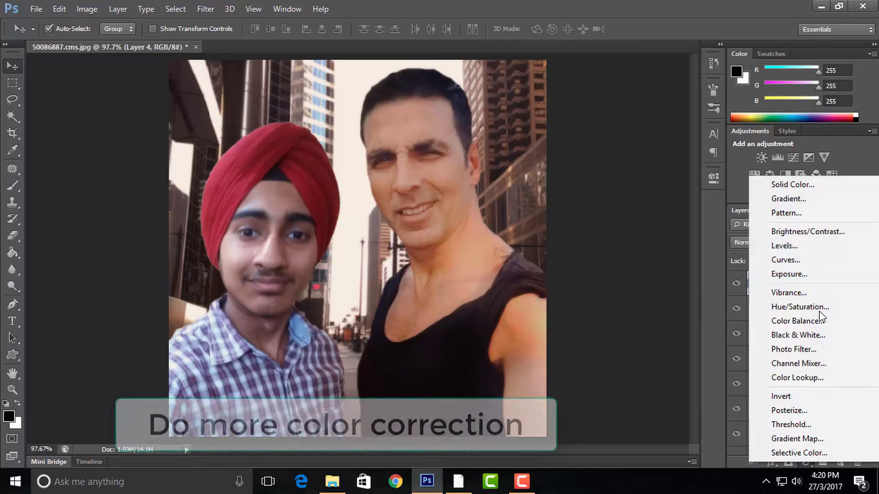
left_click(823, 235)
mouse_move(604, 241)
left_mouse_down()
mouse_move(613, 241)
mouse_move(588, 268)
mouse_move(635, 272)
mouse_move(606, 272)
left_mouse_up()
left_click(664, 242)
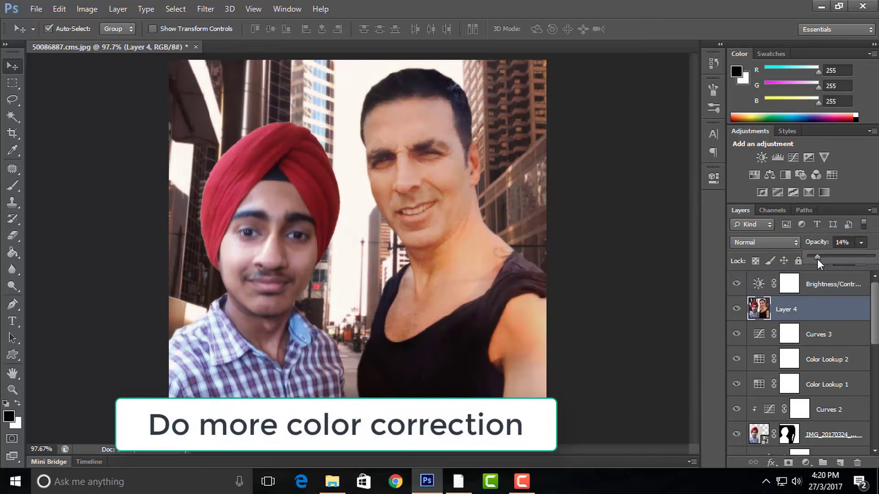
double_click(759, 284)
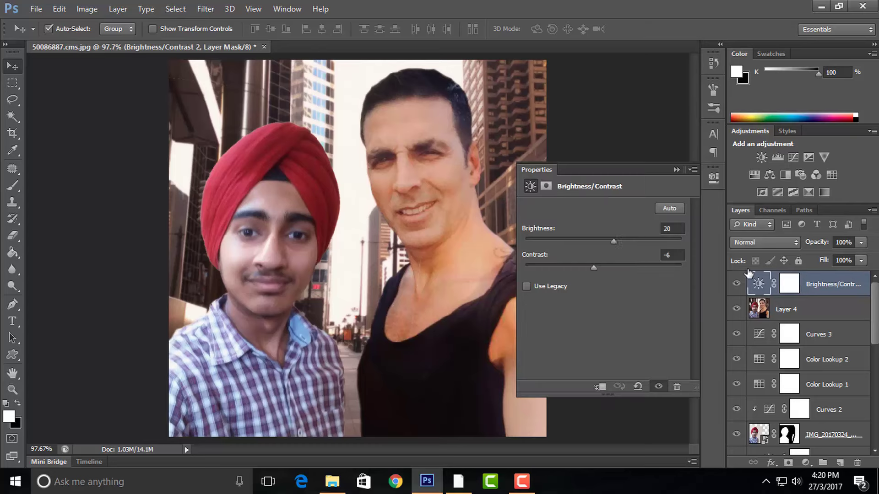
left_click_drag(604, 268, 596, 269)
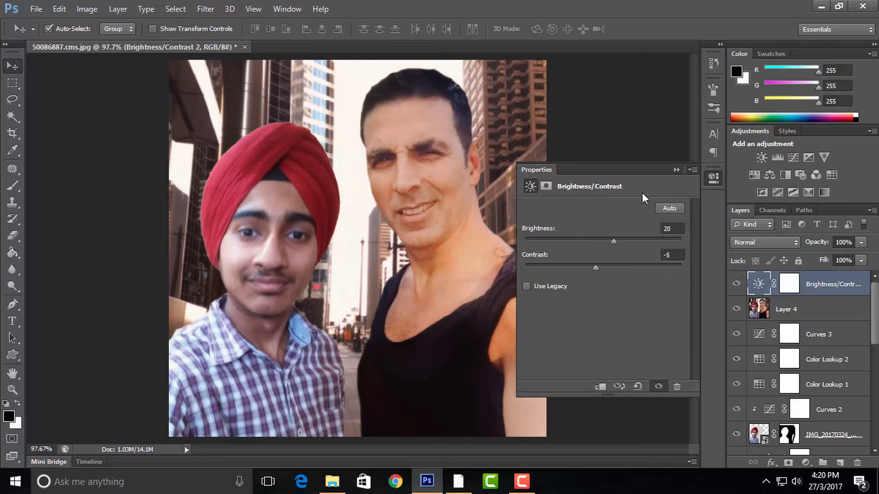
left_click(676, 169)
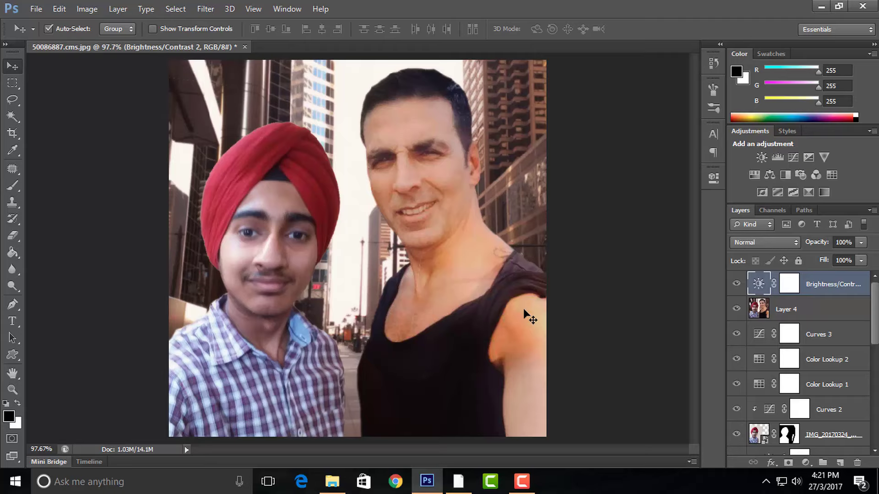
- Look through the man's layer stack and target the Brightness/Contrast layer above it
scroll(861, 387, "down", 2)
scroll(860, 386, "down", 2)
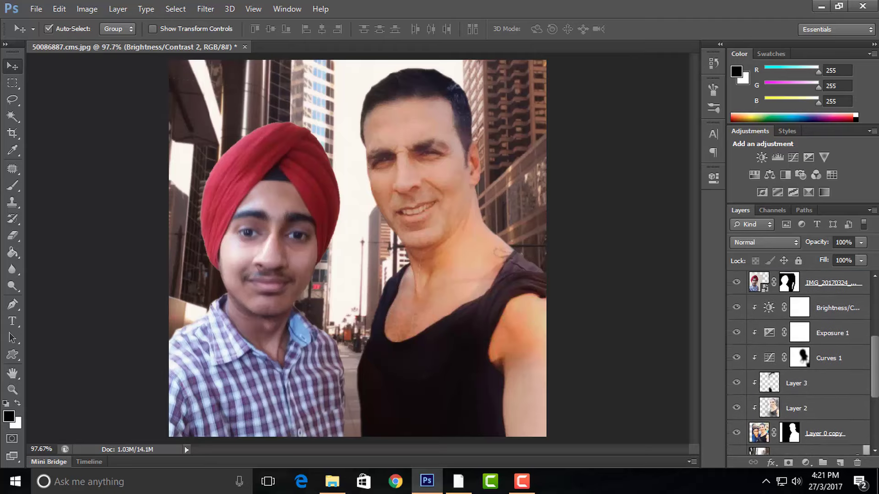
scroll(860, 387, "down", 2)
left_click(839, 373)
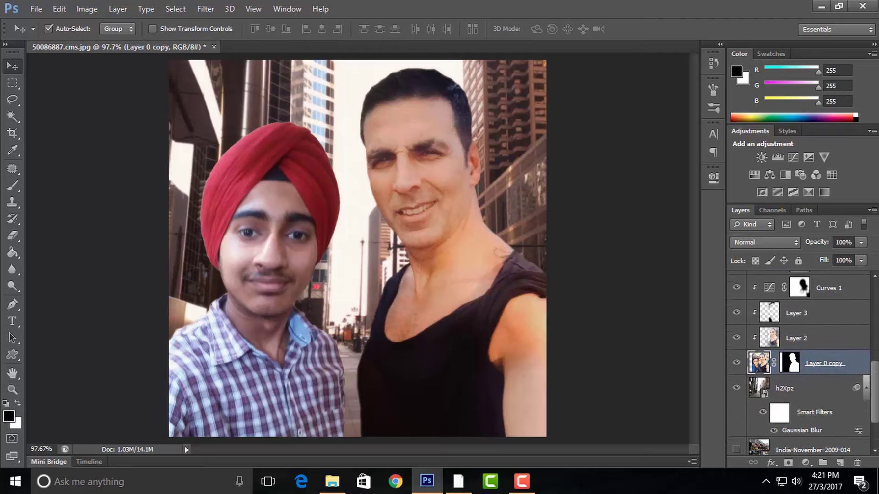
scroll(849, 412, "up", 3)
scroll(849, 412, "up", 1)
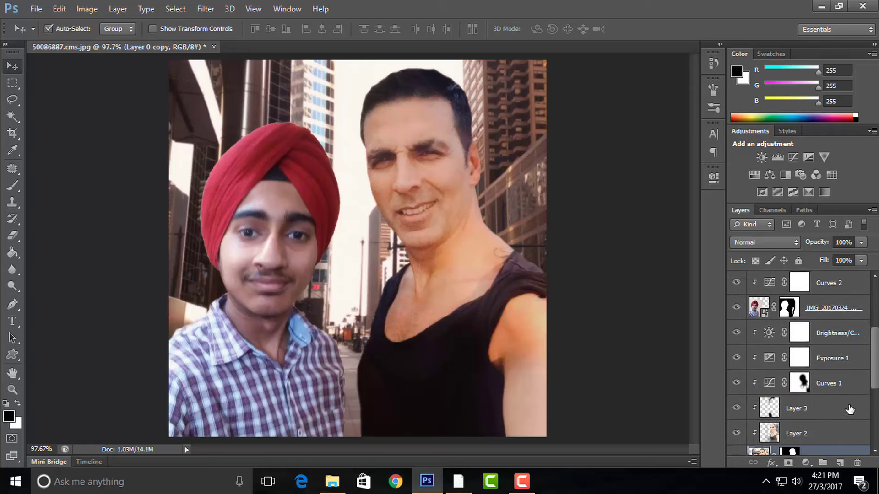
left_click(849, 432)
left_click(849, 411)
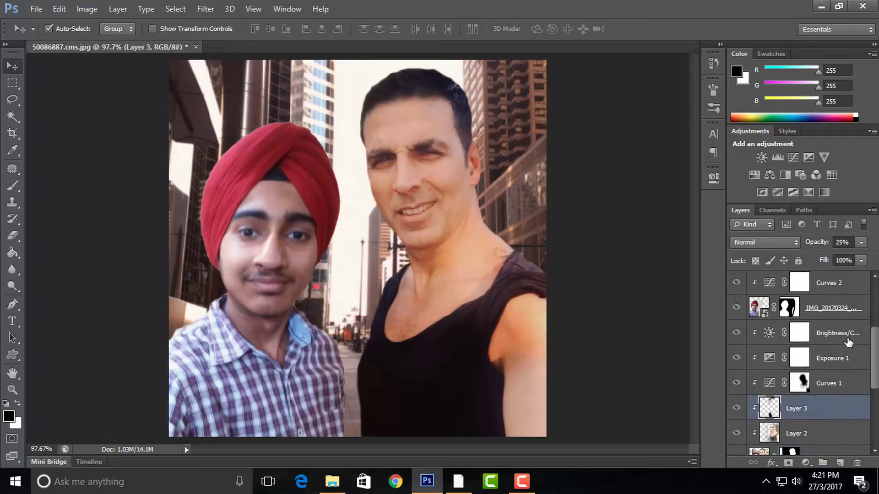
left_click(849, 341)
- Add an Exposure adjustment of about -1.21, clipped to the man's layer
left_click(804, 463)
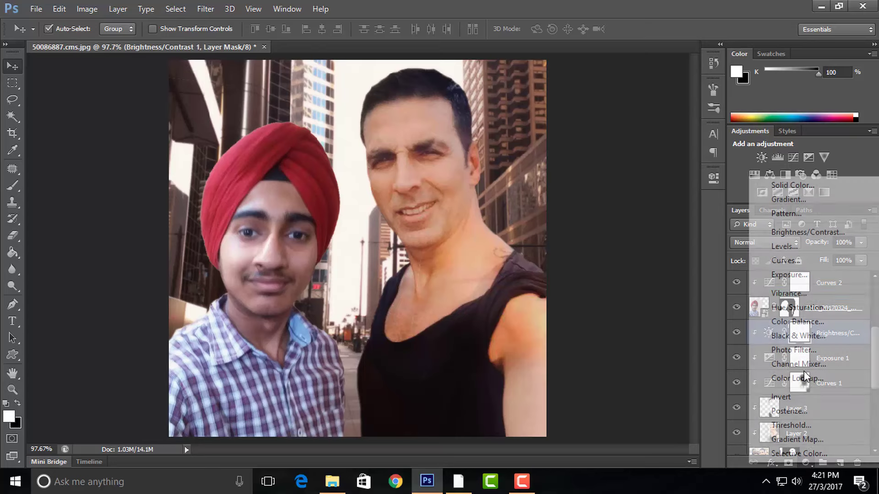
left_click(803, 275)
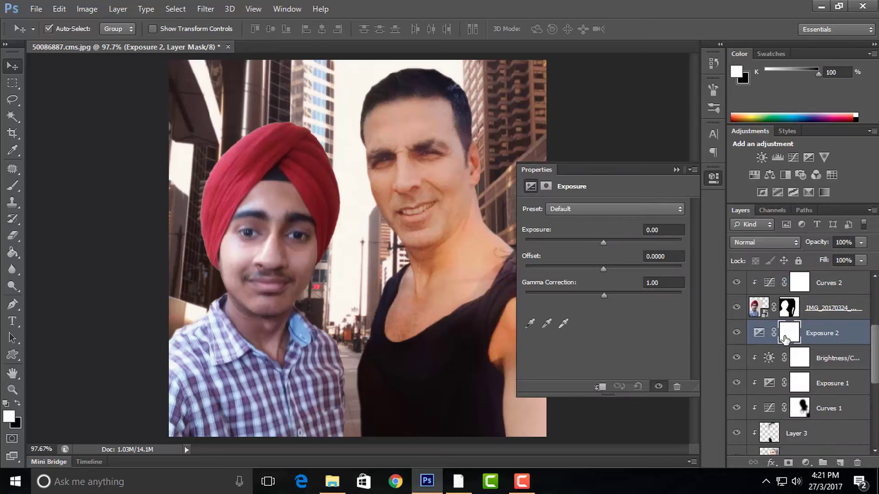
left_click_drag(601, 242, 593, 242)
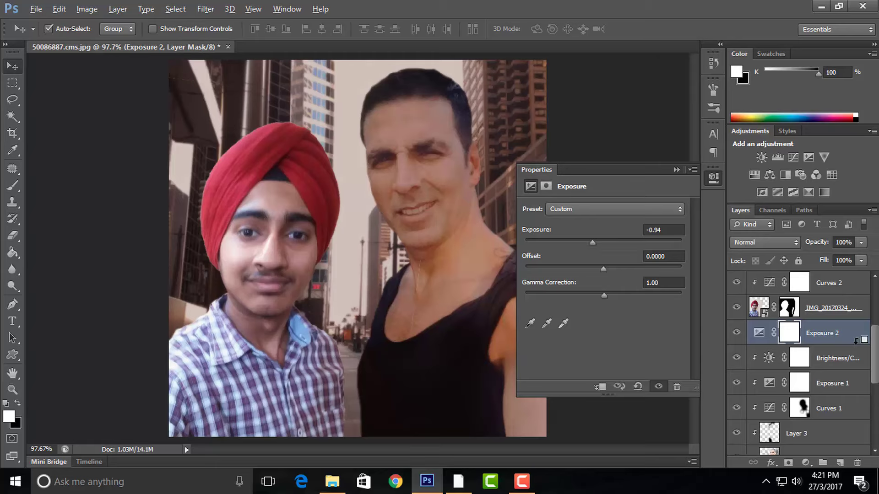
left_click(856, 341, "alt")
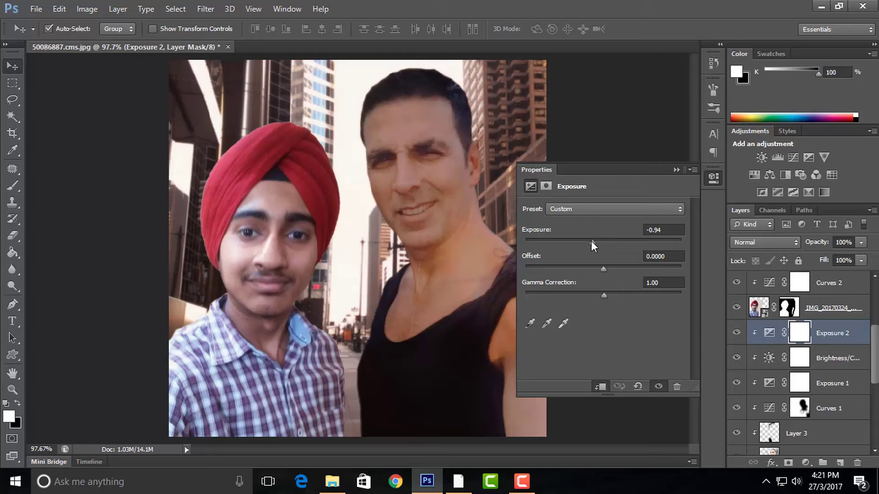
left_click_drag(591, 241, 589, 243)
left_click(677, 169)
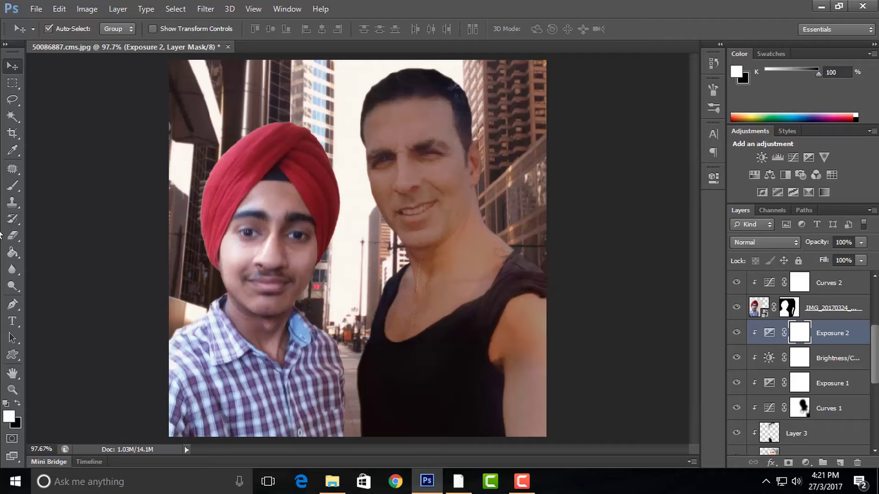
left_click(15, 191)
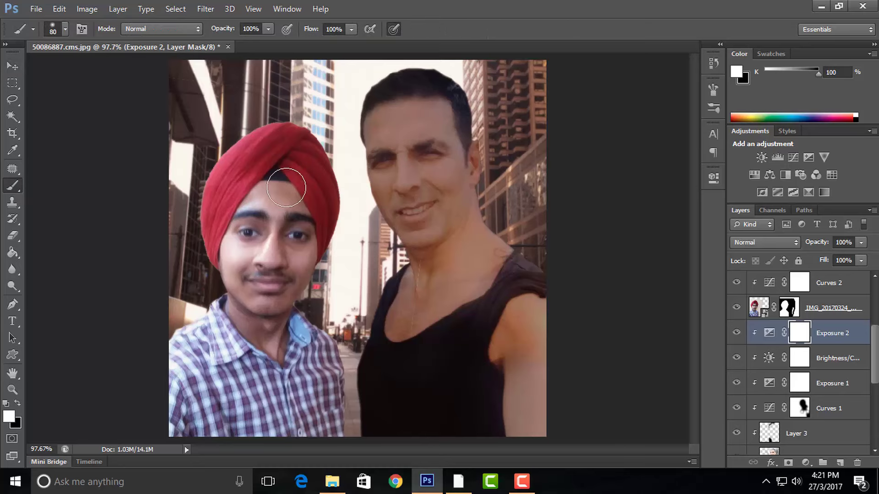
- Set up a larger black brush for painting on the Exposure 2 mask
right_click(286, 188)
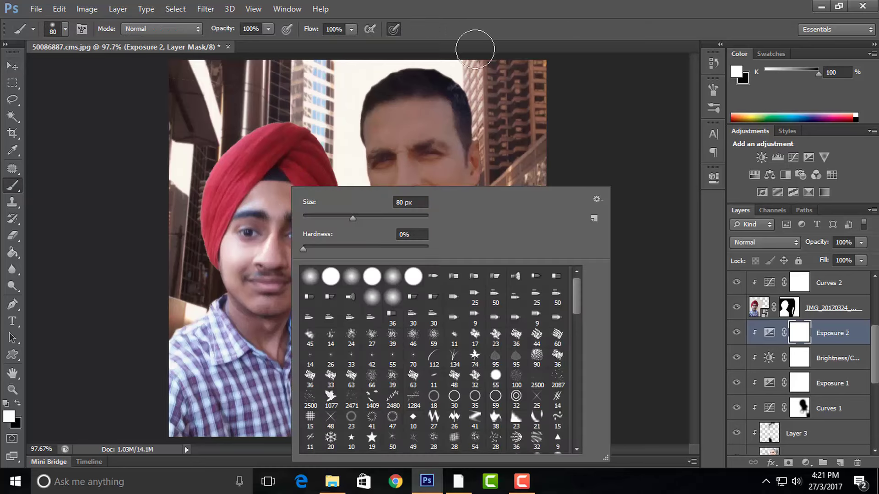
key("Return")
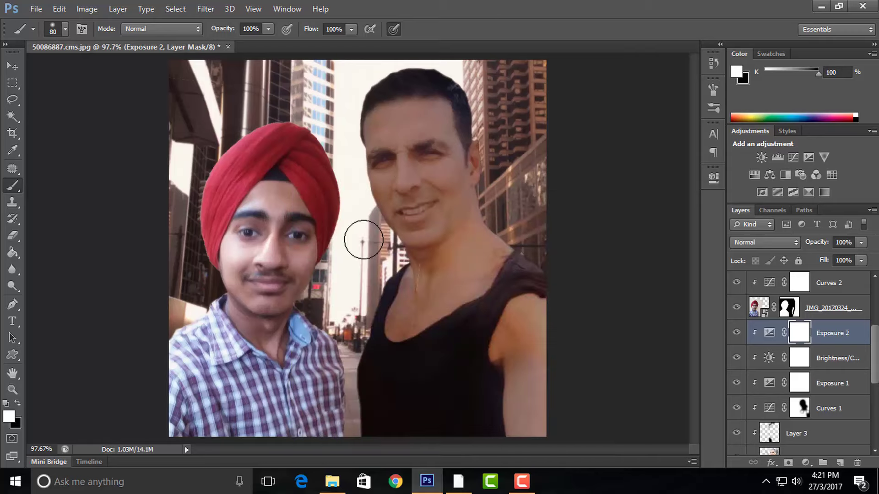
left_click(19, 402)
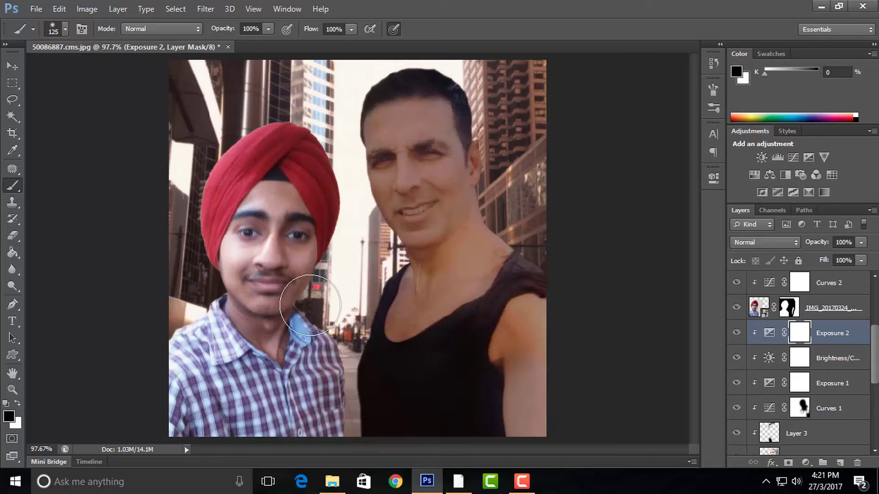
key("bracketright")
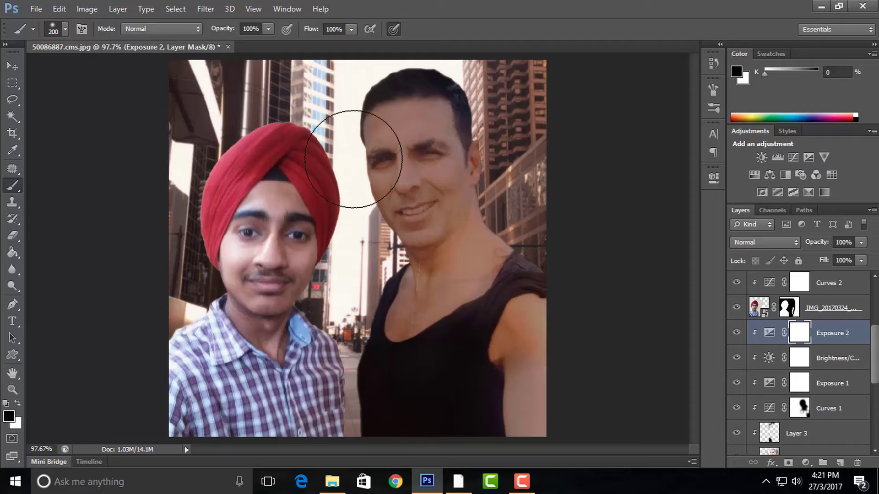
key("bracketright")
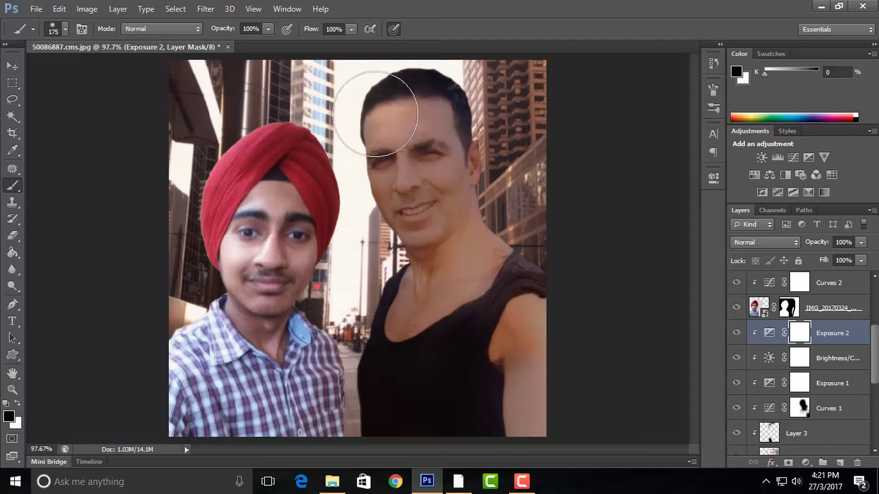
- Paint out Exposure 2 over the celebrity's neck, chest, shoulder, arm and face
mouse_move(398, 247)
left_mouse_down()
mouse_move(403, 373)
mouse_move(427, 412)
left_mouse_up()
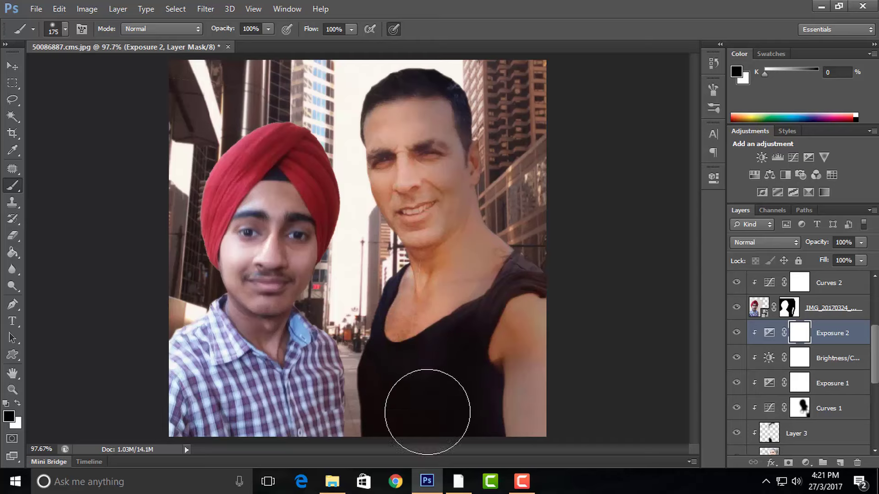
left_click_drag(422, 299, 517, 458)
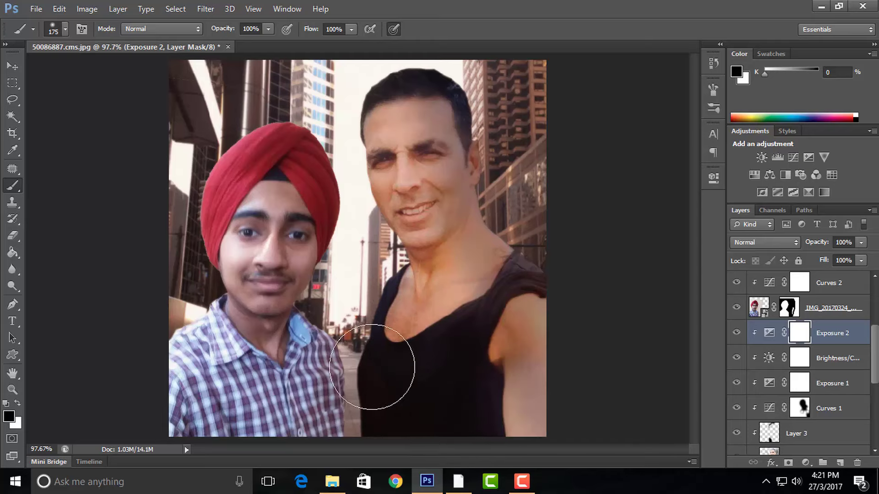
left_click_drag(420, 263, 539, 447)
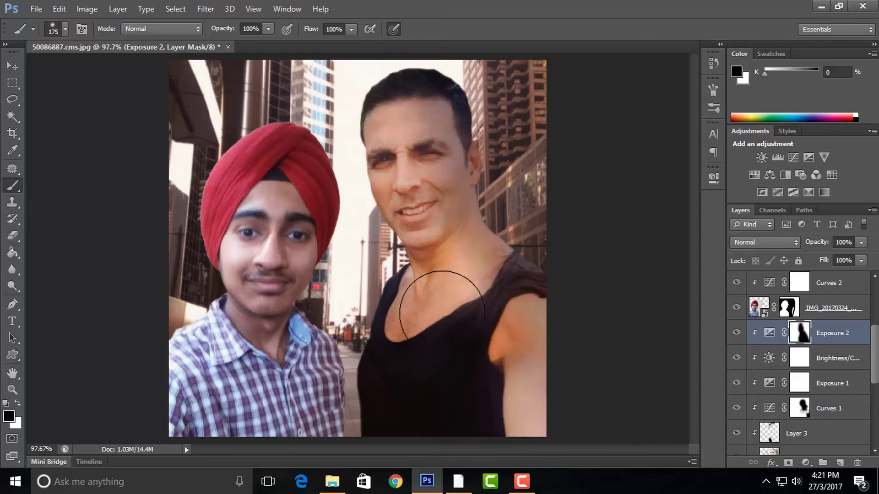
left_click_drag(392, 155, 428, 167)
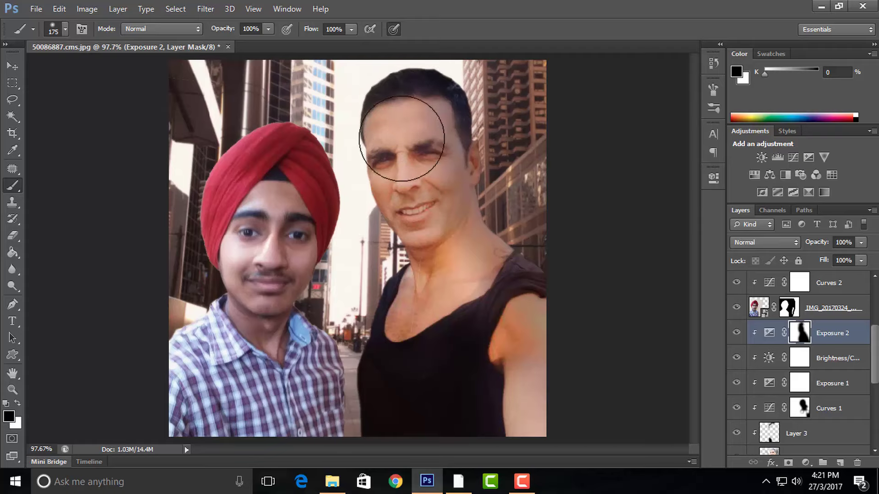
left_click_drag(441, 334, 472, 415)
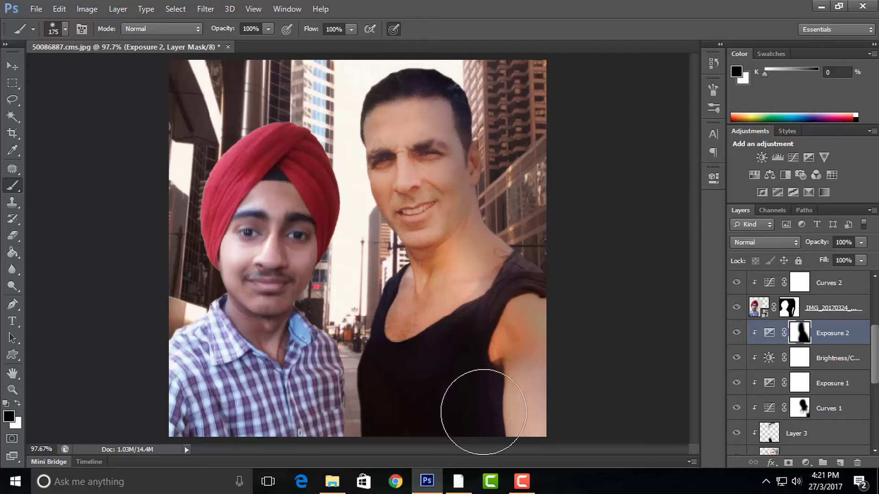
left_click(12, 66)
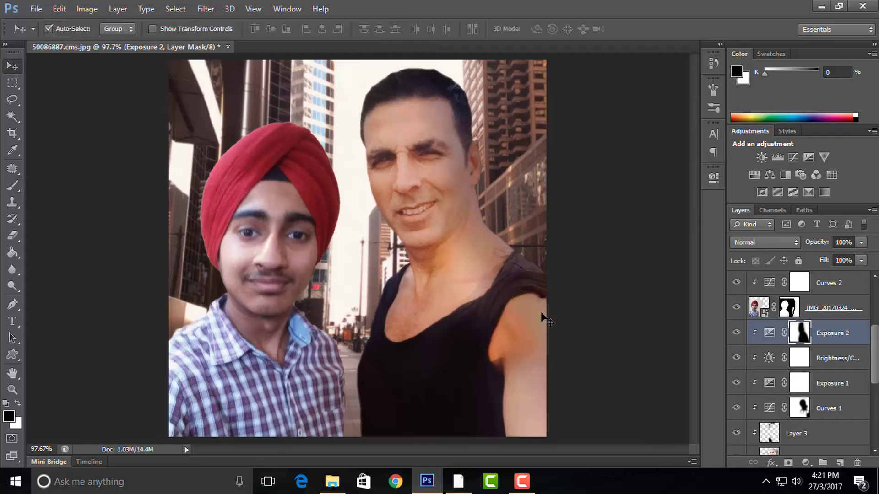
- Compare Exposure 2 on and off, then set its opacity to 70%
left_click(736, 334)
left_click(769, 333)
left_click(860, 242)
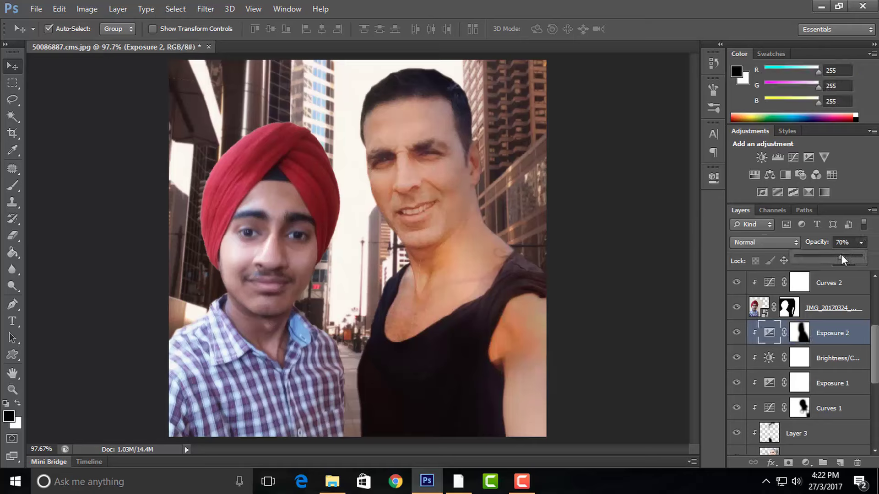
key("Return")
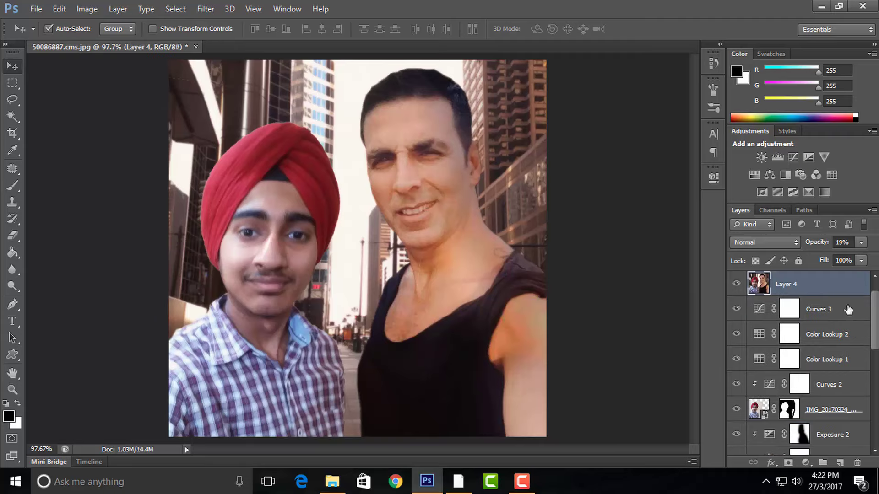
- Select the turbaned man's IMG_20170324 layer and bring up the adjustment layer list
scroll(878, 341, "down", 3)
left_click(828, 366)
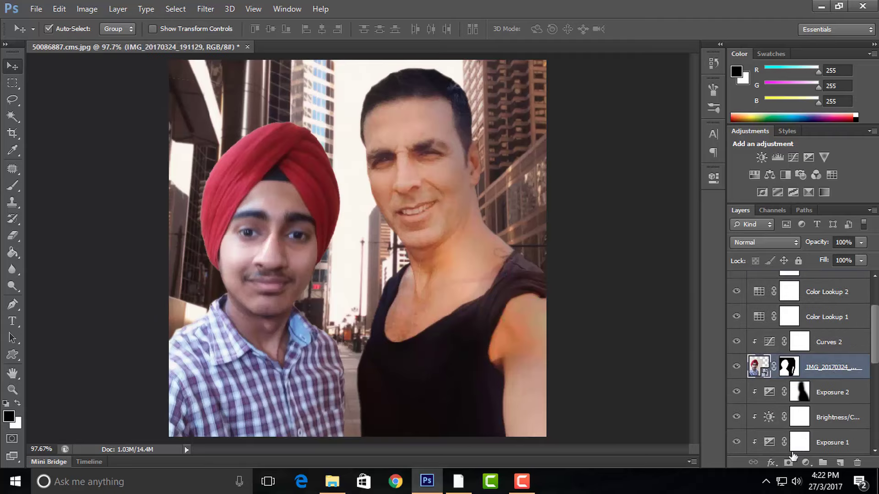
left_click(806, 462)
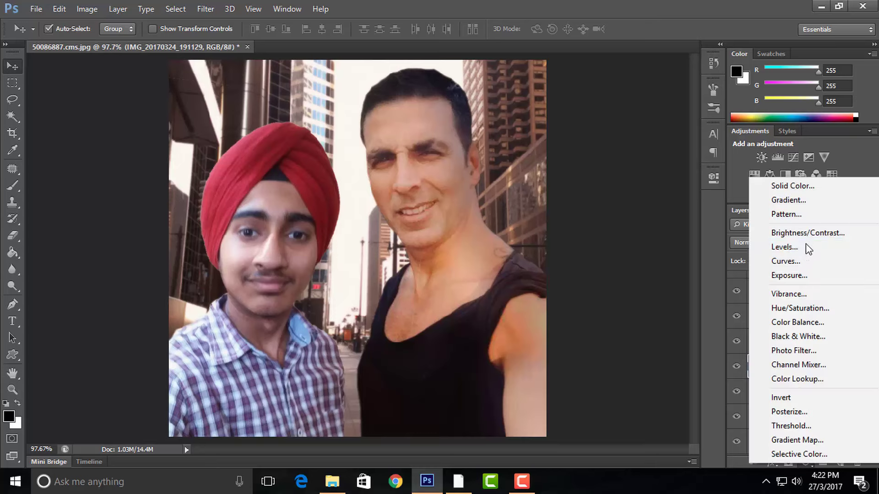
- Darken the turbaned man with an Exposure adjustment near -0.39, then begin Save As
left_click(809, 272)
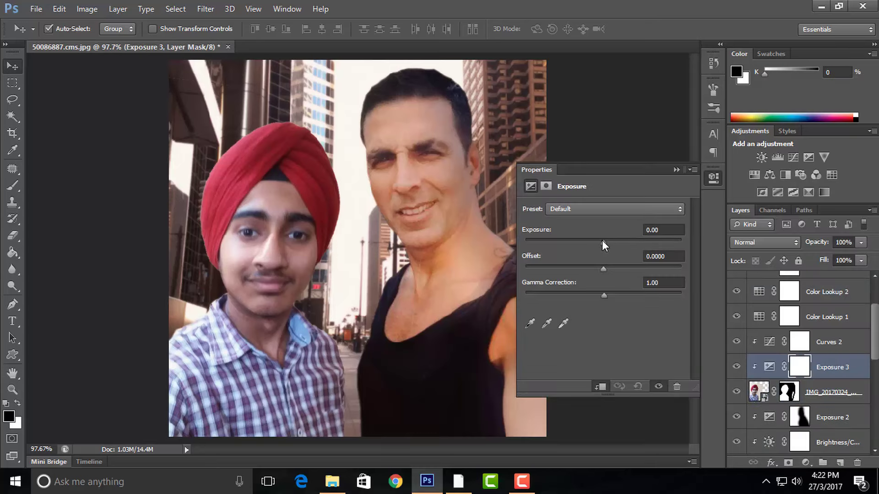
left_click_drag(602, 241, 599, 241)
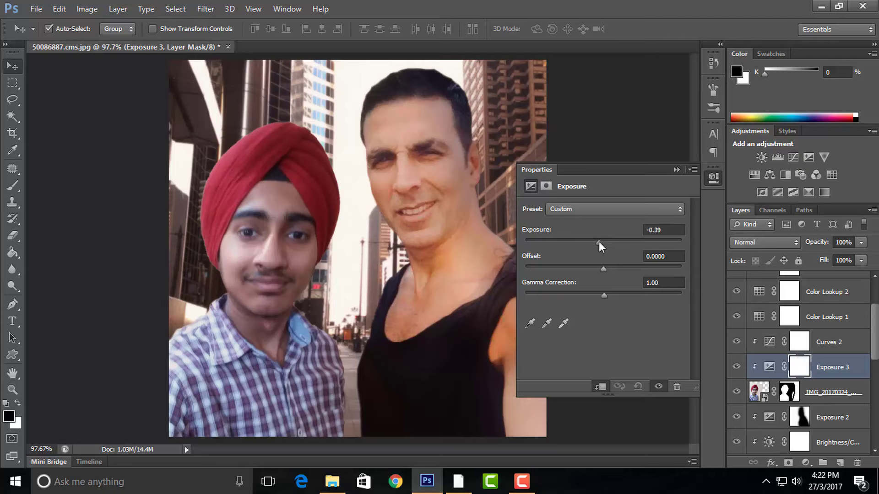
left_click(677, 172)
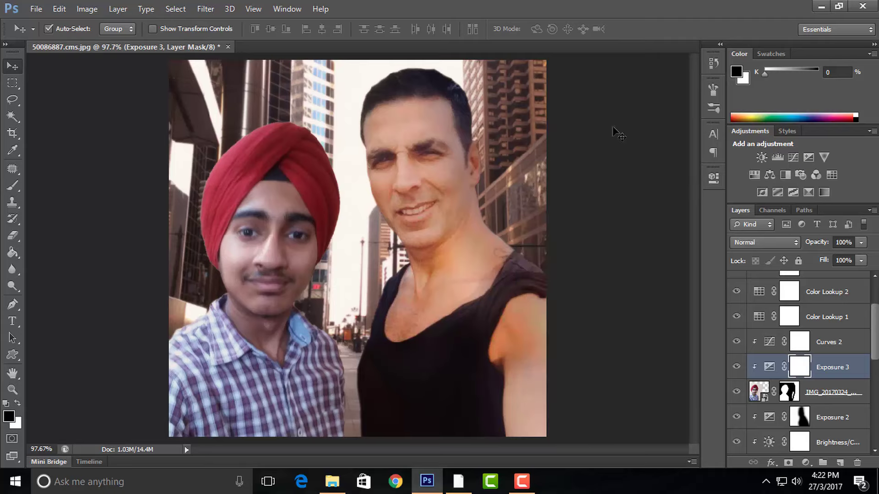
key("ctrl+shift+s")
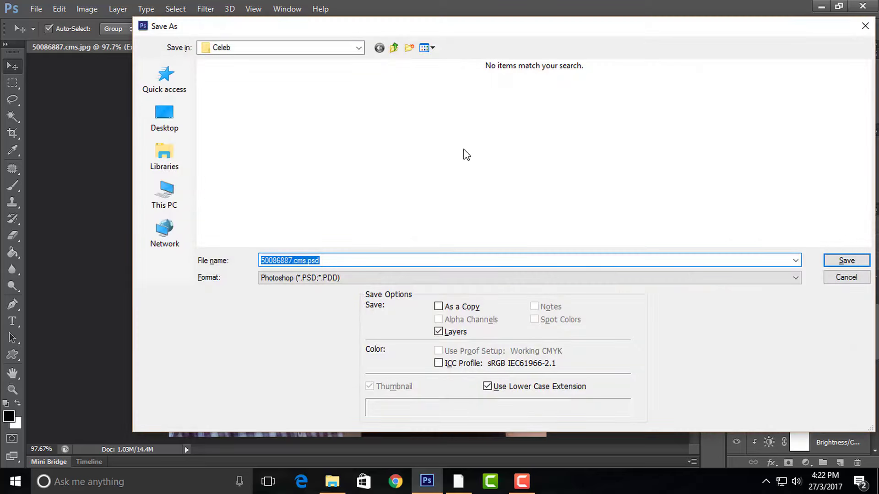
- Save the layered PSD, then save a maximum-quality JPEG copy named saf
left_click(835, 264)
left_click(575, 147)
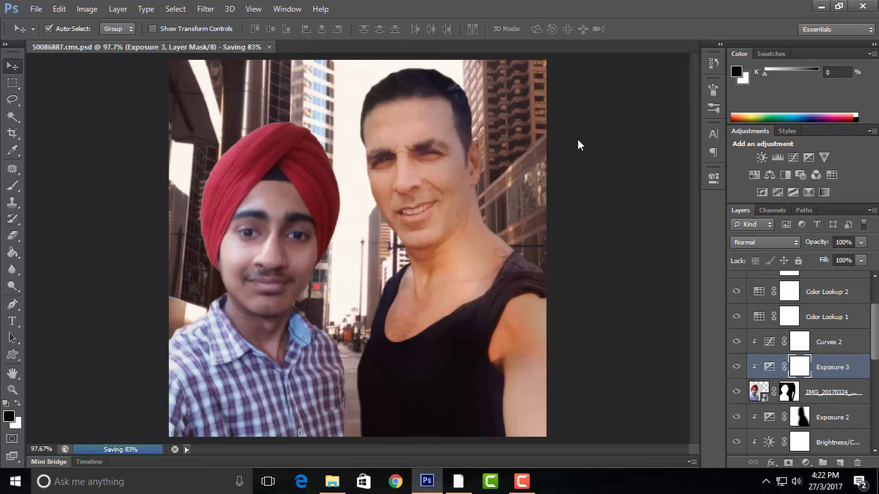
left_click(40, 11)
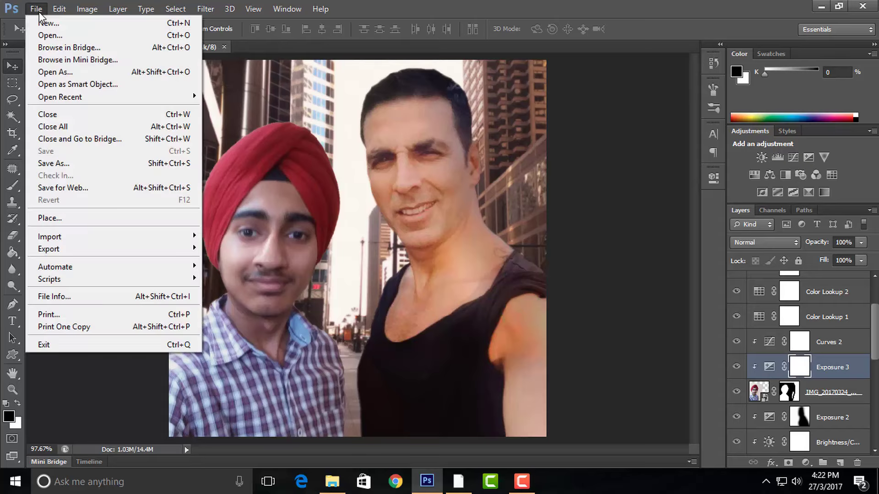
left_click(65, 163)
left_click(408, 278)
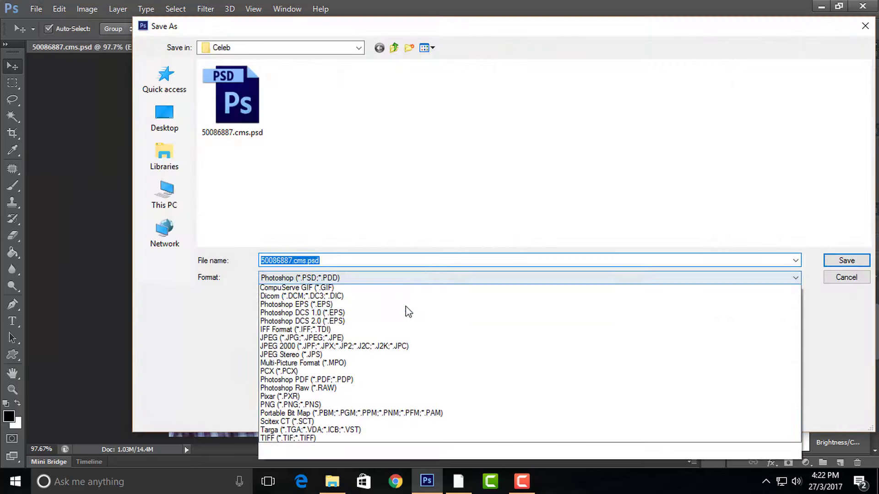
left_click(394, 360)
left_click(405, 264)
key("ctrl+a")
type("saf")
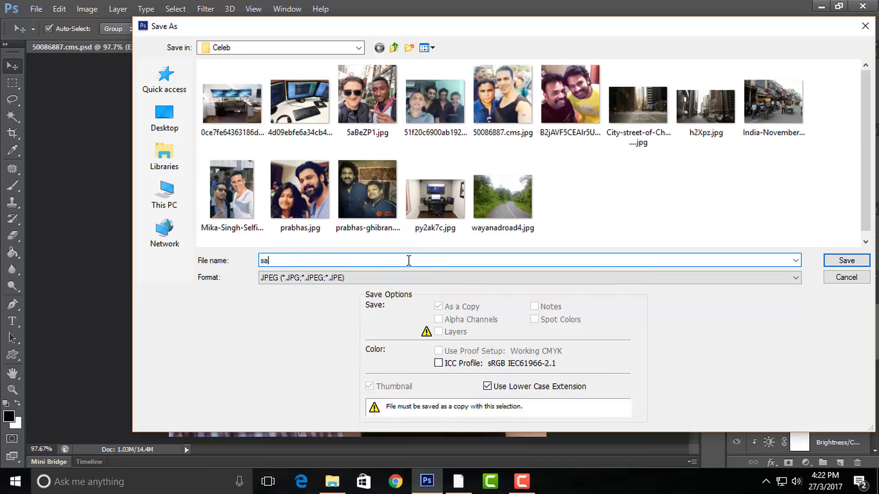
left_click(855, 262)
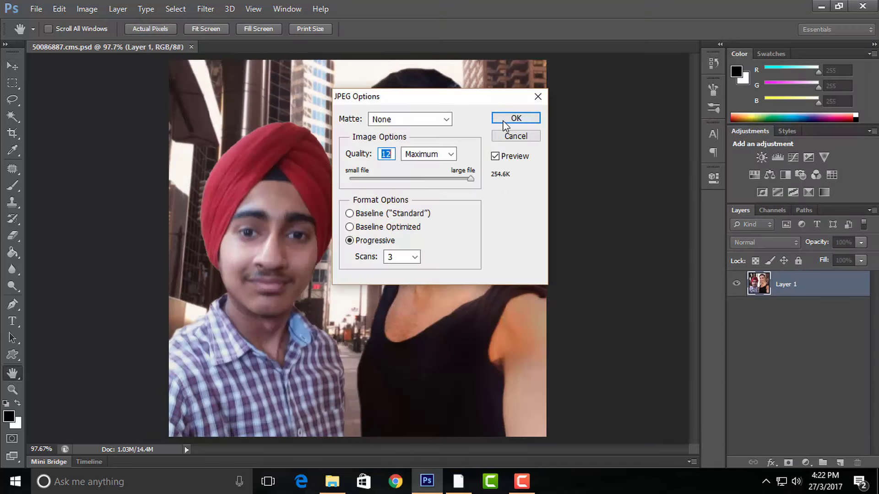
left_click(509, 118)
- View saf.jpg from the Celeb folder in a windowed Picasa viewer, then close it
left_click(333, 481)
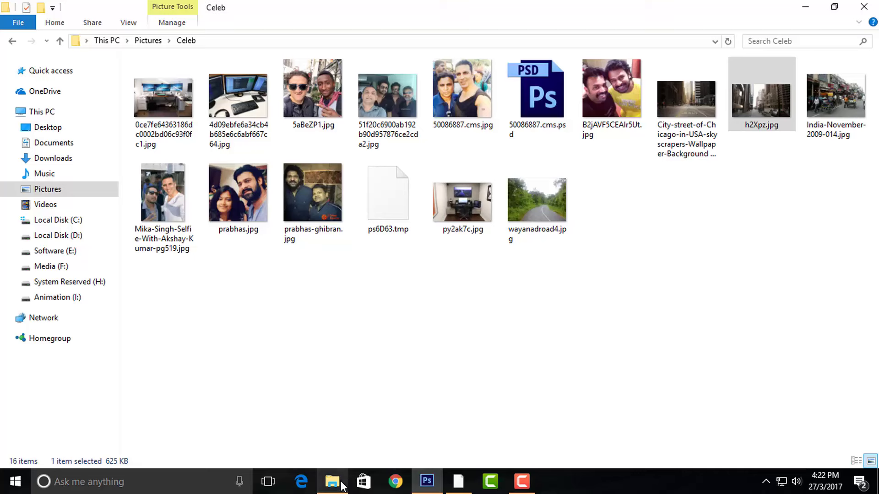
double_click(480, 201)
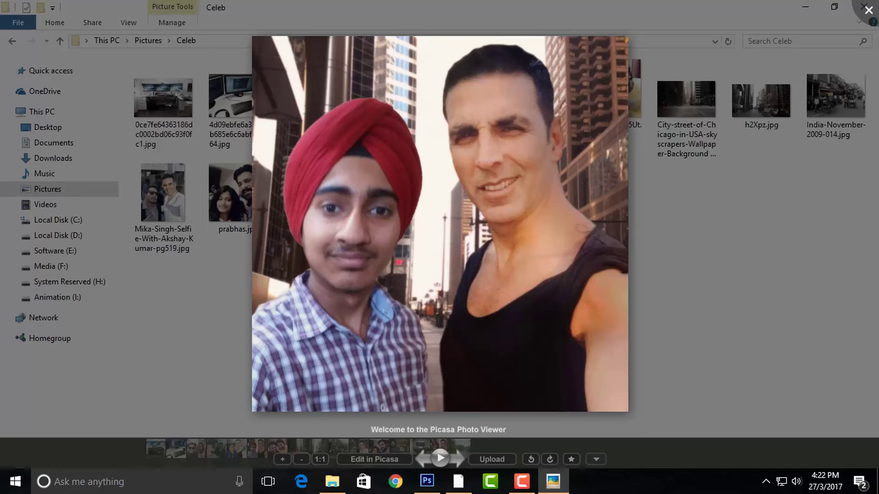
double_click(531, 112)
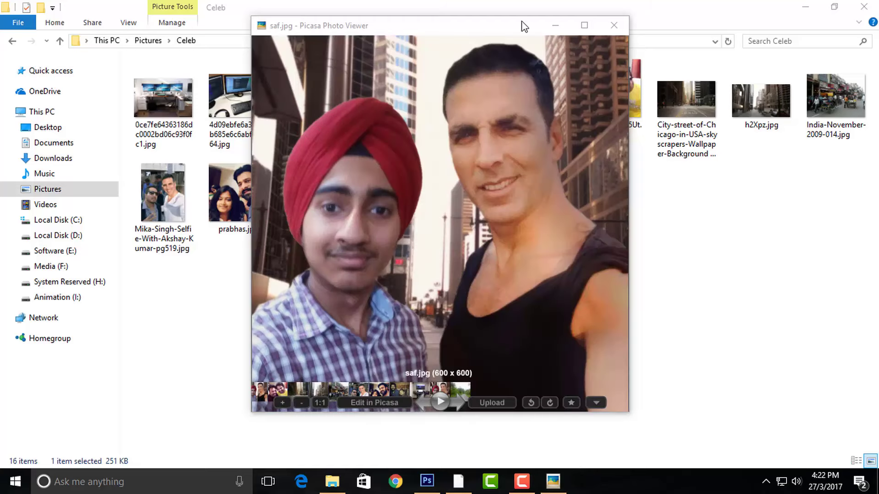
left_click(621, 28)
- Inspect mkbhd selfie2.jpg in Picasa, then reopen saf.jpg from the Celeb folder
left_click(148, 41)
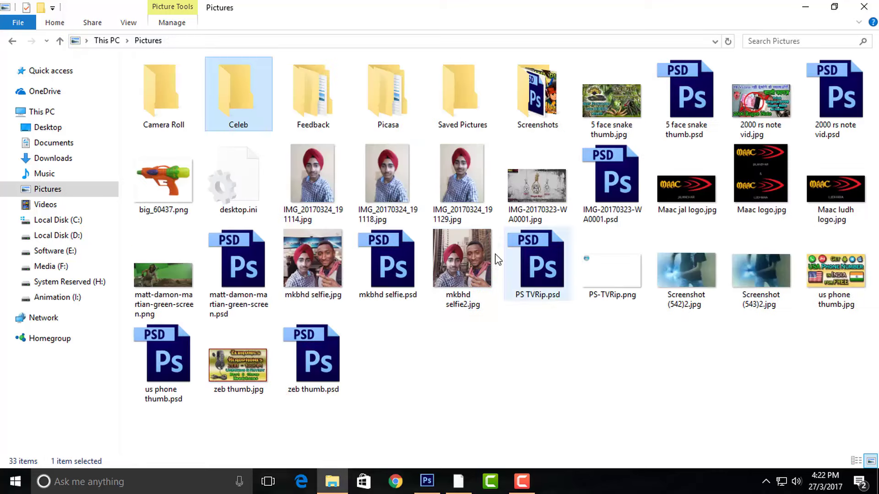
double_click(465, 272)
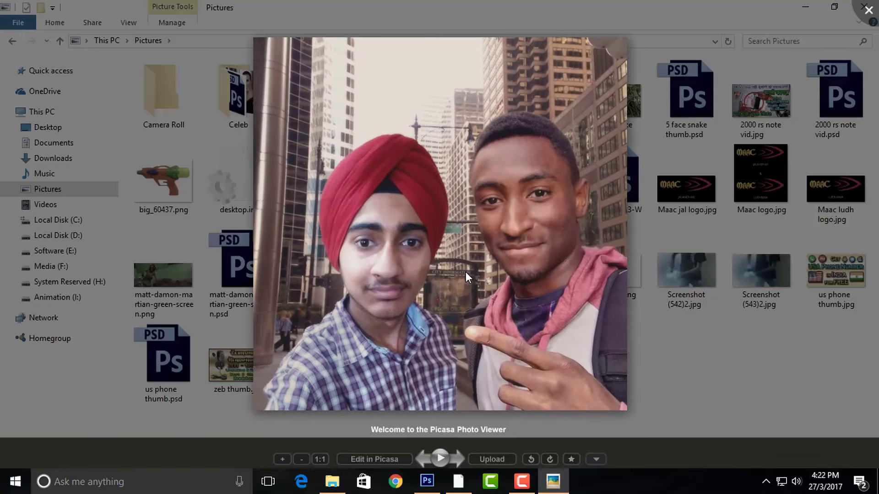
scroll(465, 272, "up", 1)
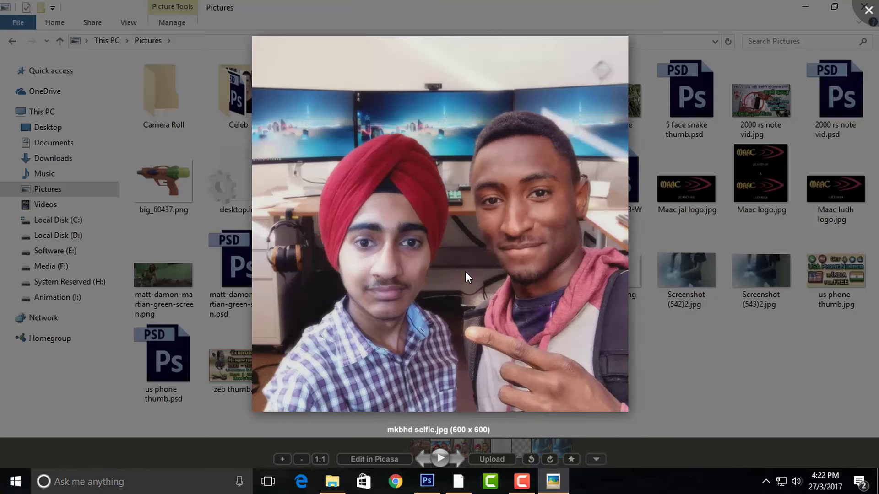
scroll(466, 272, "down", 1)
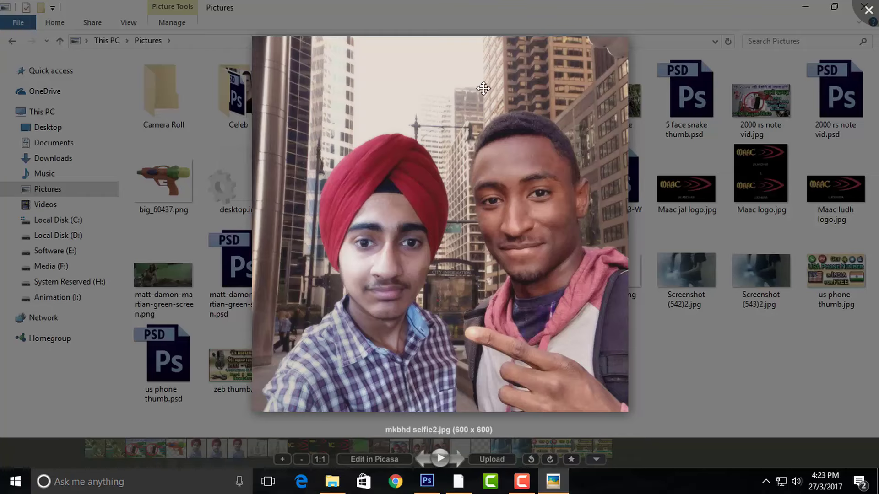
double_click(570, 116)
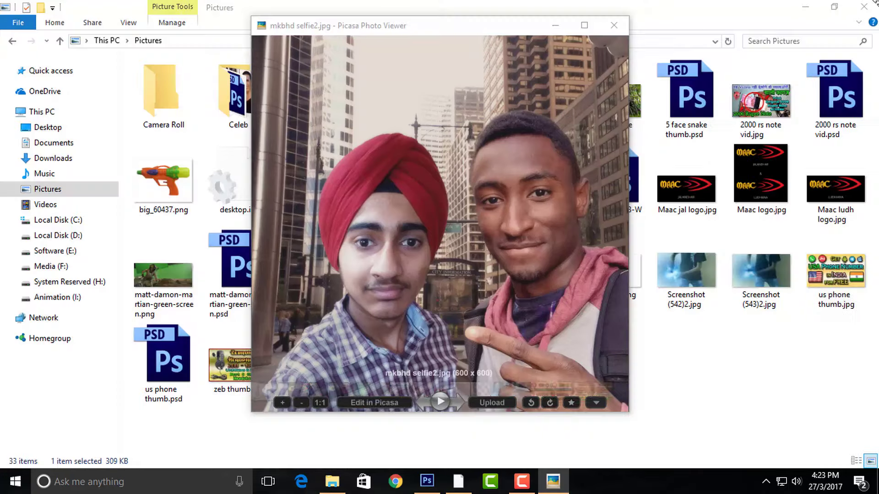
left_click(614, 25)
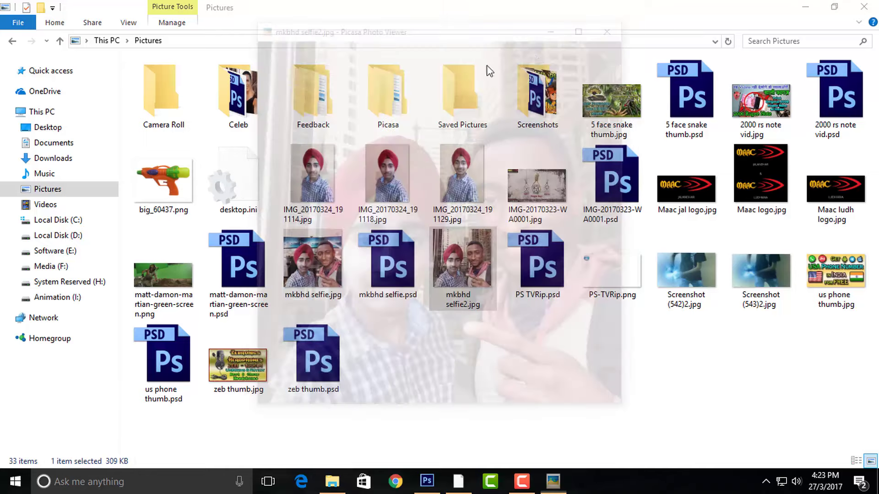
double_click(236, 94)
double_click(471, 220)
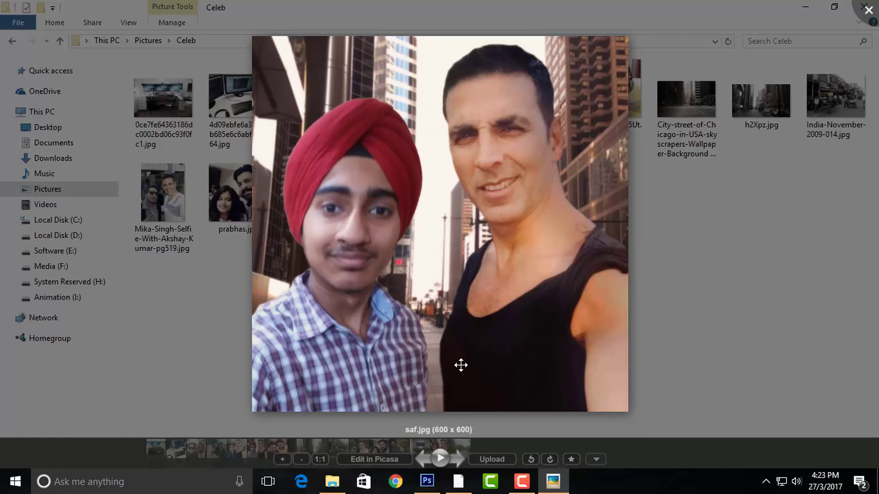
- Return to Photoshop and select the Layer 0 copy layer, checking its visibility
left_click(427, 481)
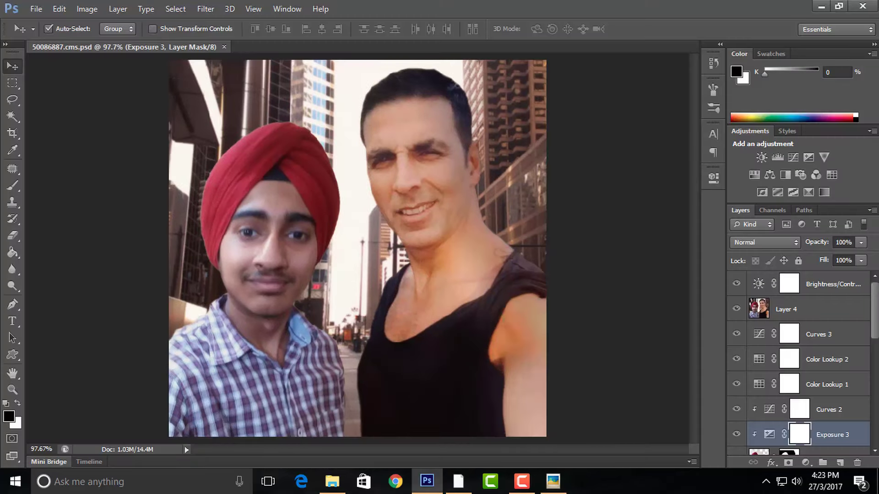
scroll(875, 322, "down", 3)
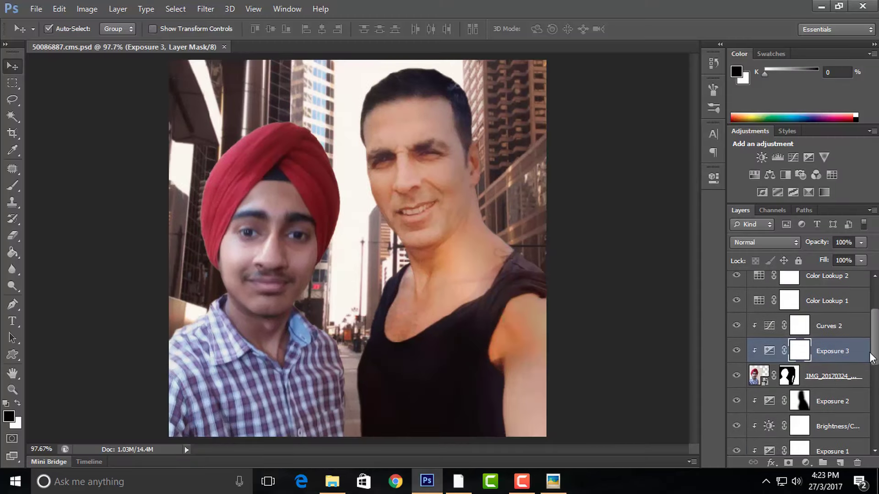
scroll(874, 364, "down", 1)
scroll(875, 370, "down", 3)
scroll(875, 370, "down", 2)
left_click(756, 389)
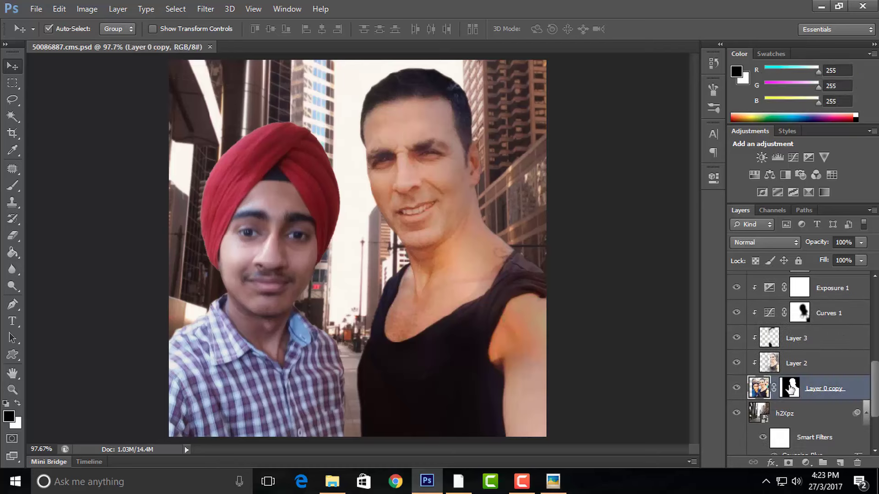
left_click(736, 387)
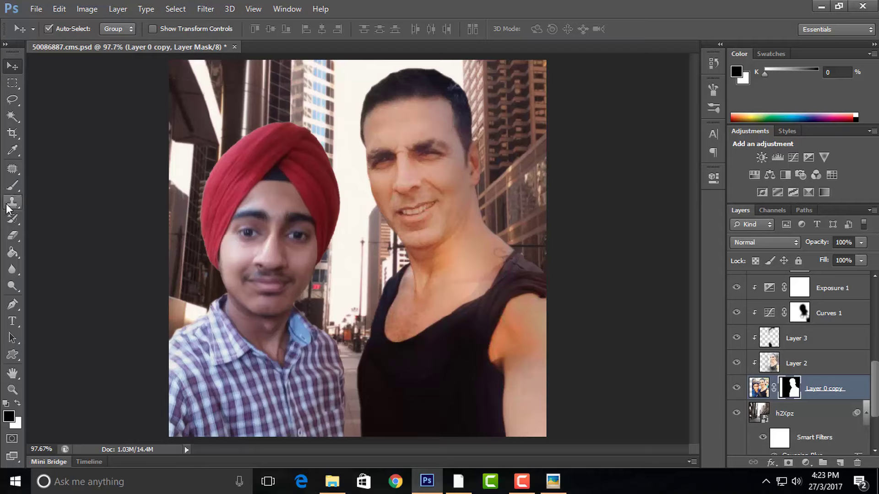
- Choose a smaller Brush using the 63 px splatter tip
left_click(12, 185)
key("bracketleft")
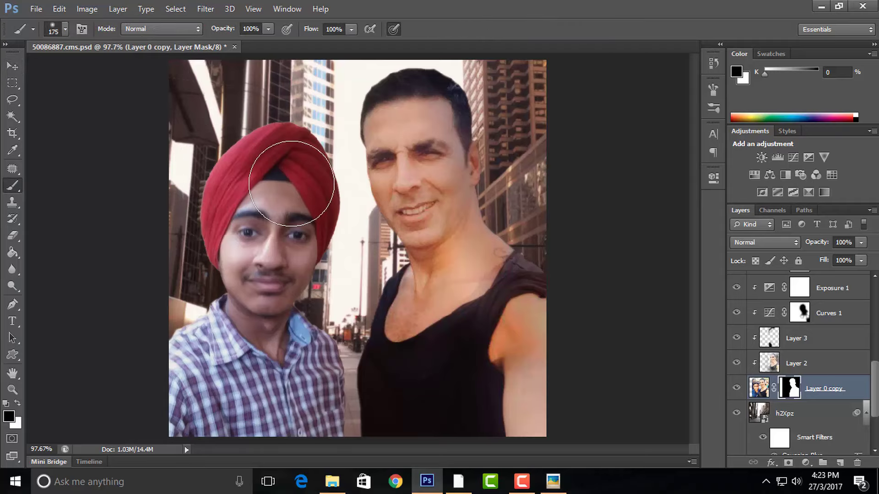
key("bracketleft")
key("bracketleft")
key("bracketleft")
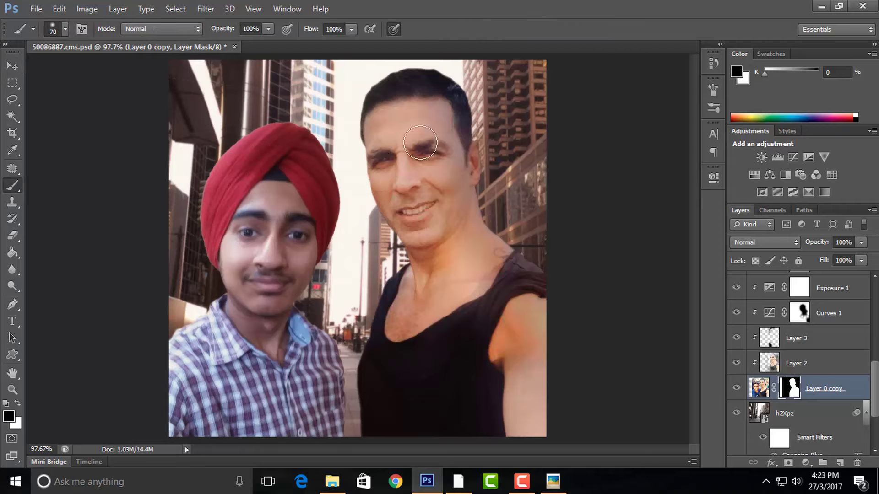
left_click(66, 29)
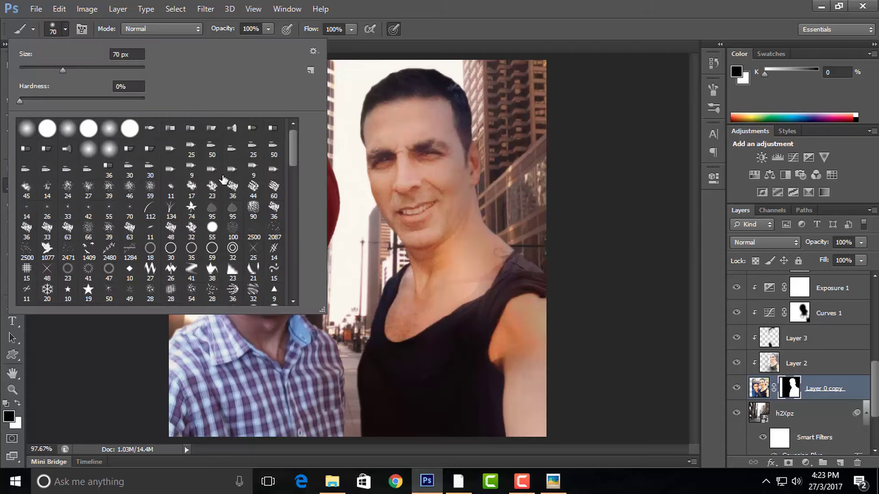
left_click(129, 227)
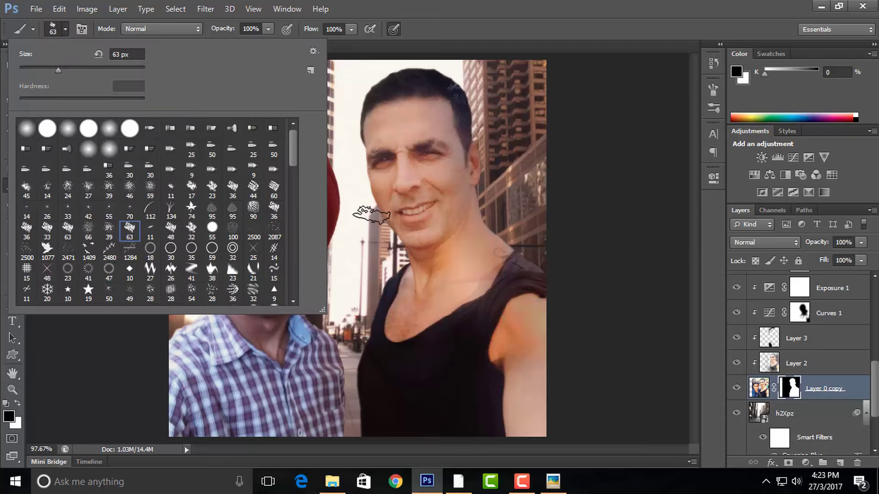
left_click(326, 9)
- Rotate the brush tip angle to -142° in the brush settings
left_click(337, 6)
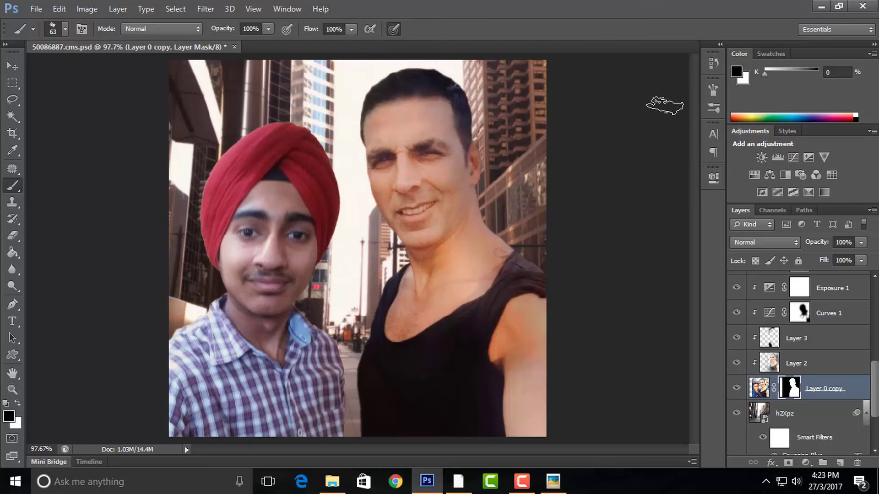
left_click(719, 93)
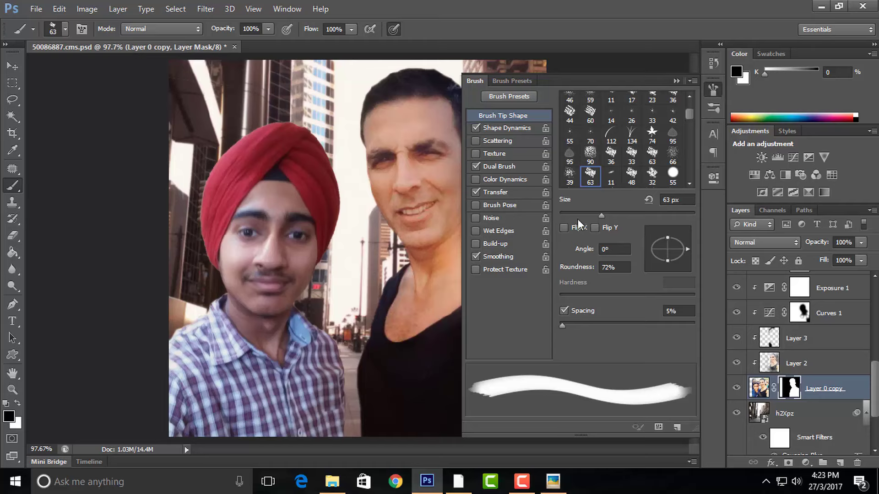
left_click_drag(688, 249, 652, 261)
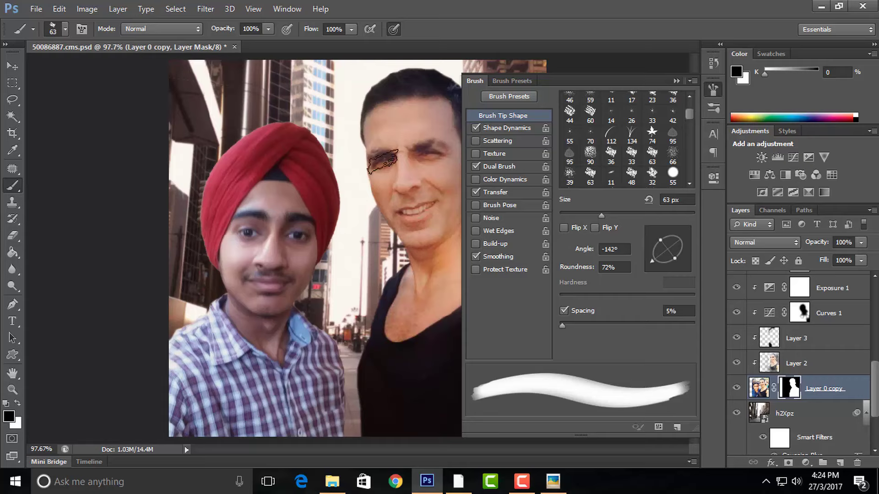
left_click(714, 90)
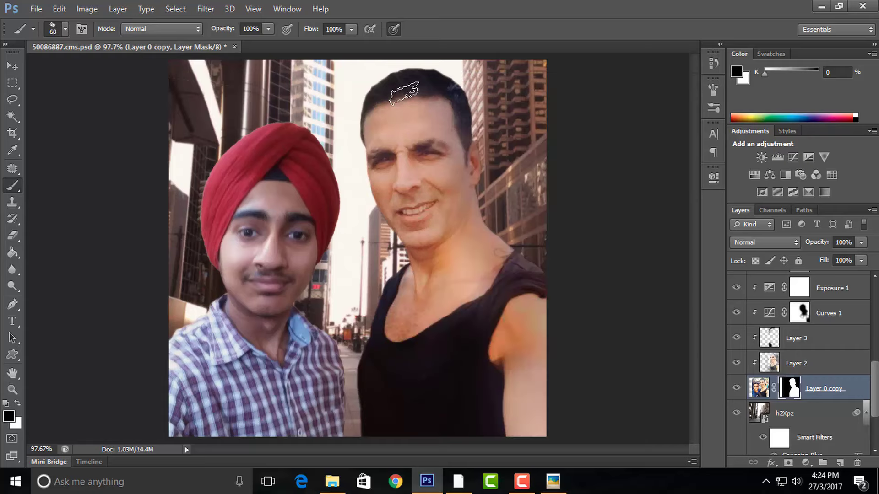
- Paint white along the top of the hair on the Layer 0 copy mask
key("x")
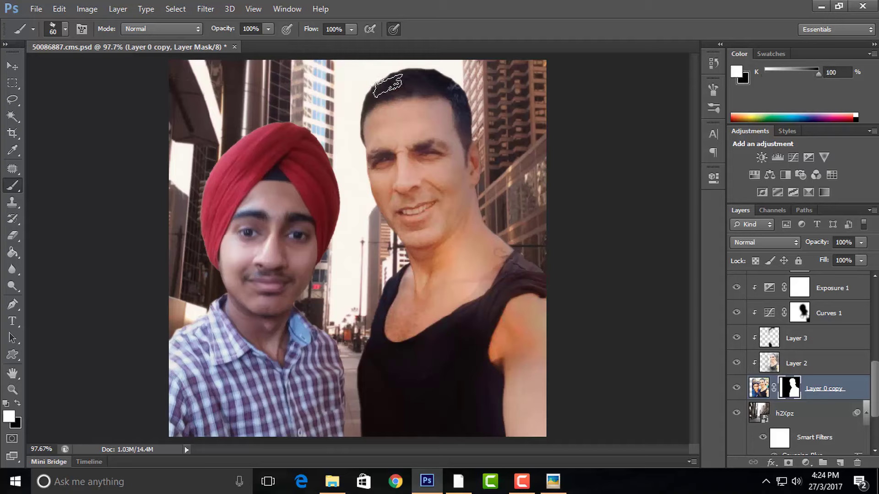
left_click_drag(388, 87, 450, 91)
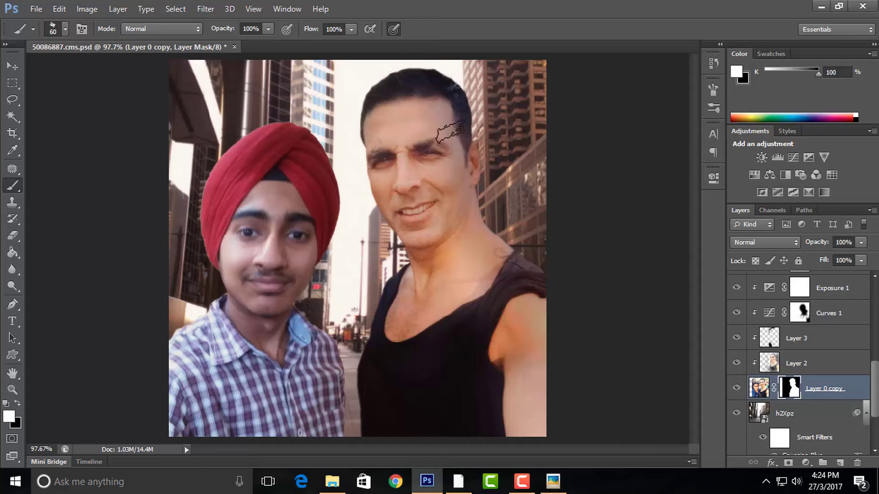
key("v")
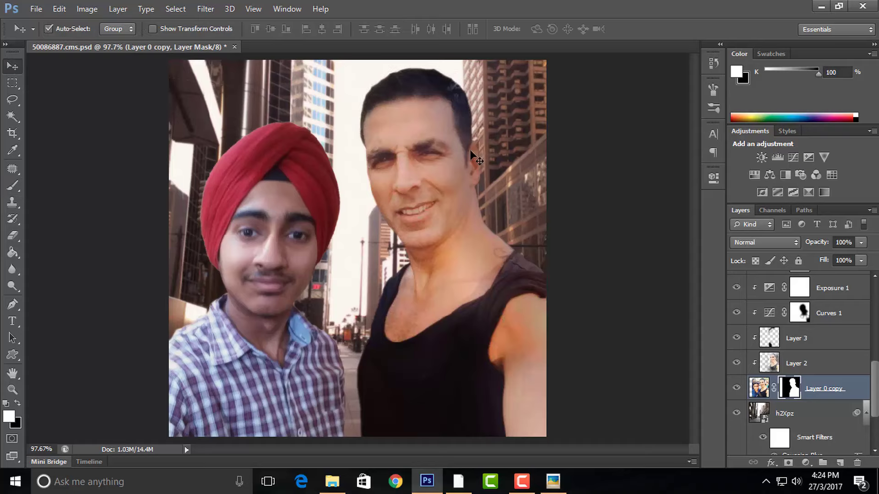